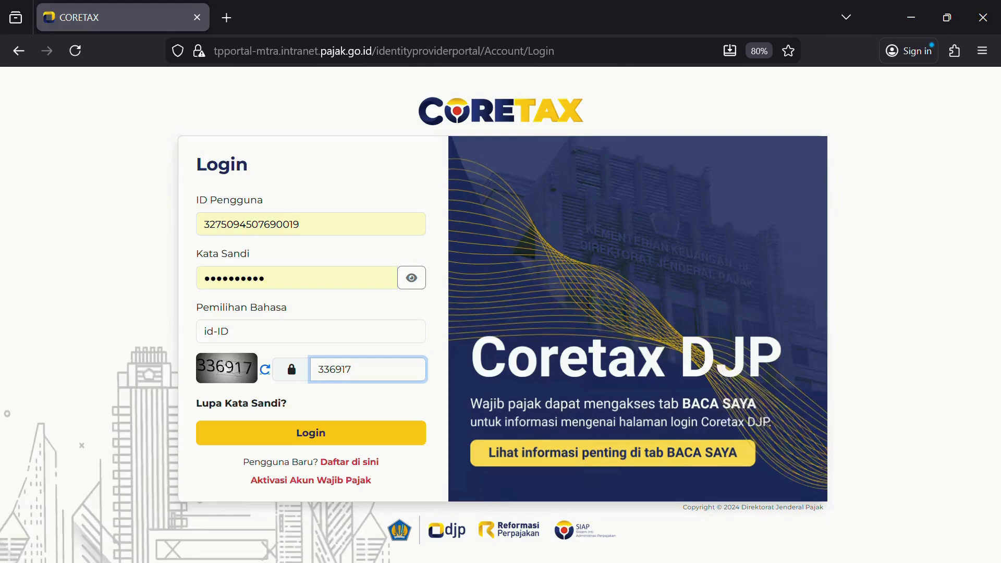
# Log in to Coretax and switch from the main account to the corporate taxpayer account it represents
pyautogui.click(397, 435)
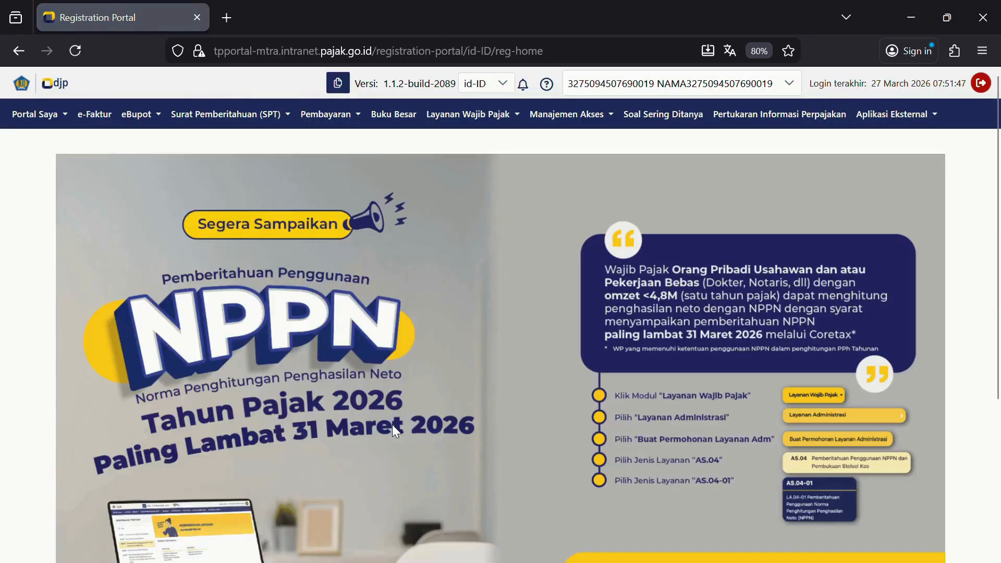
pyautogui.hotkey('ctrl', '-')
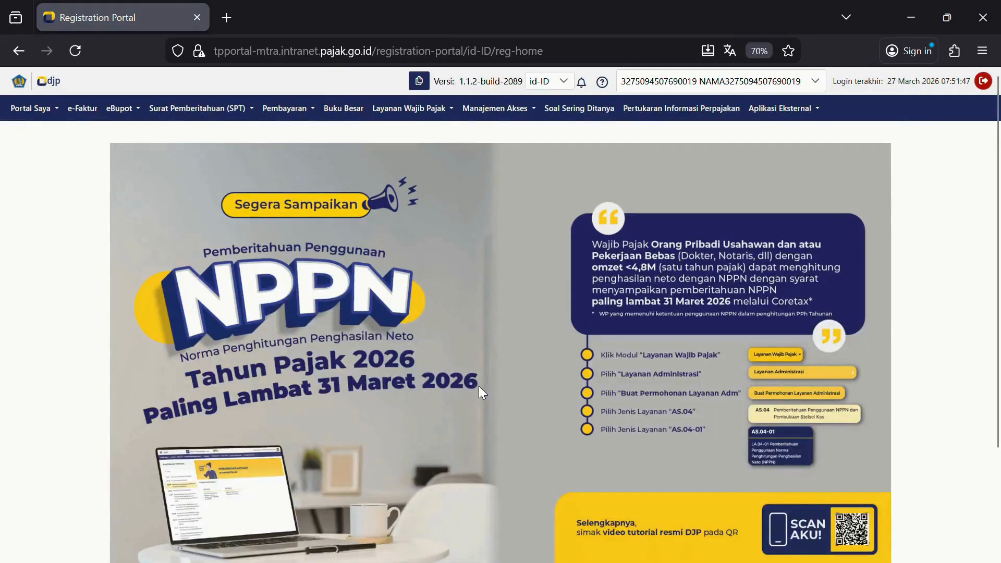
pyautogui.scroll(-1, 757, 371)
pyautogui.scroll(1, 756, 371)
pyautogui.click(708, 88)
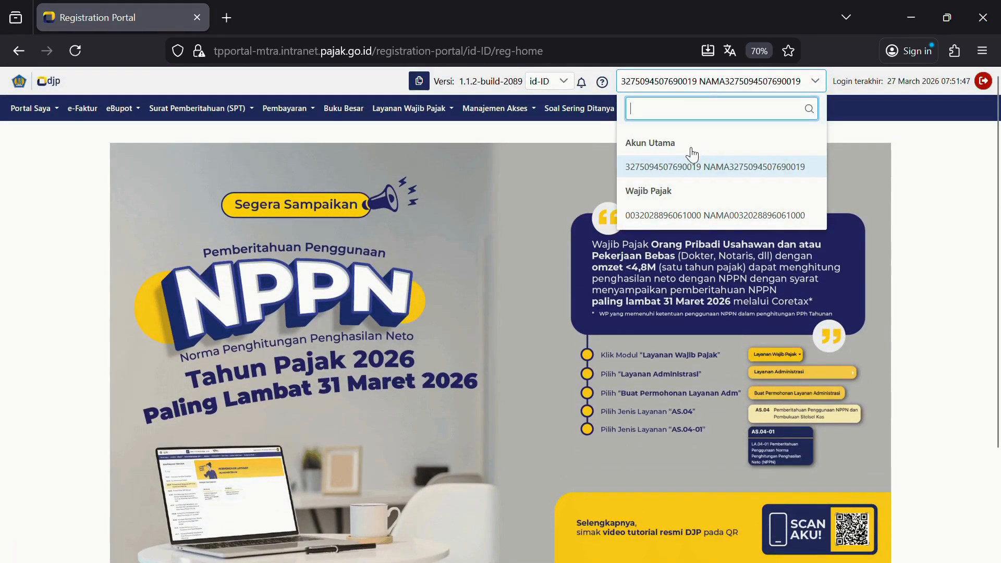
pyautogui.click(695, 215)
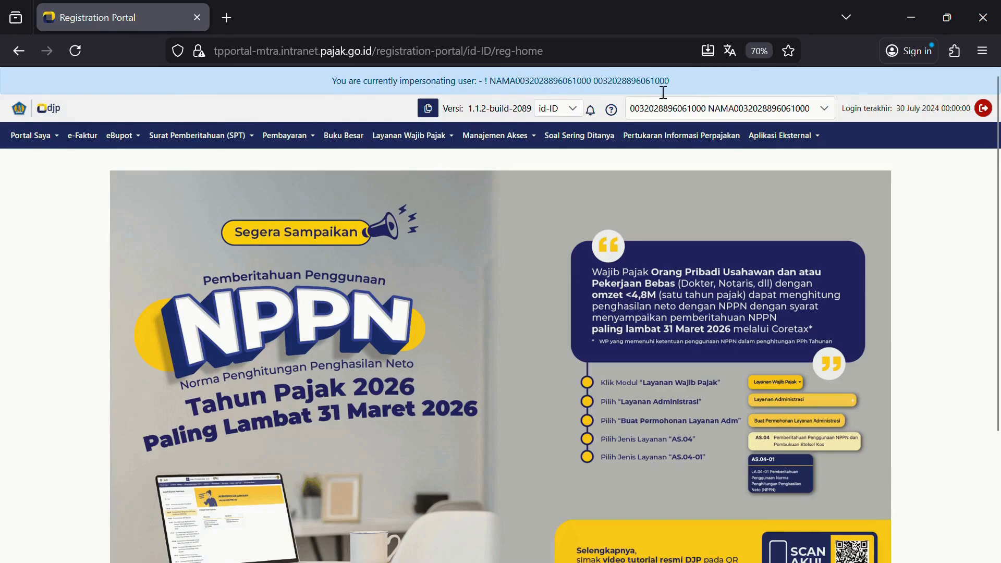
# Start a new tax return draft in the Surat Pemberitahuan (SPT) section, choosing PPh Badan as the tax type
pyautogui.click(192, 143)
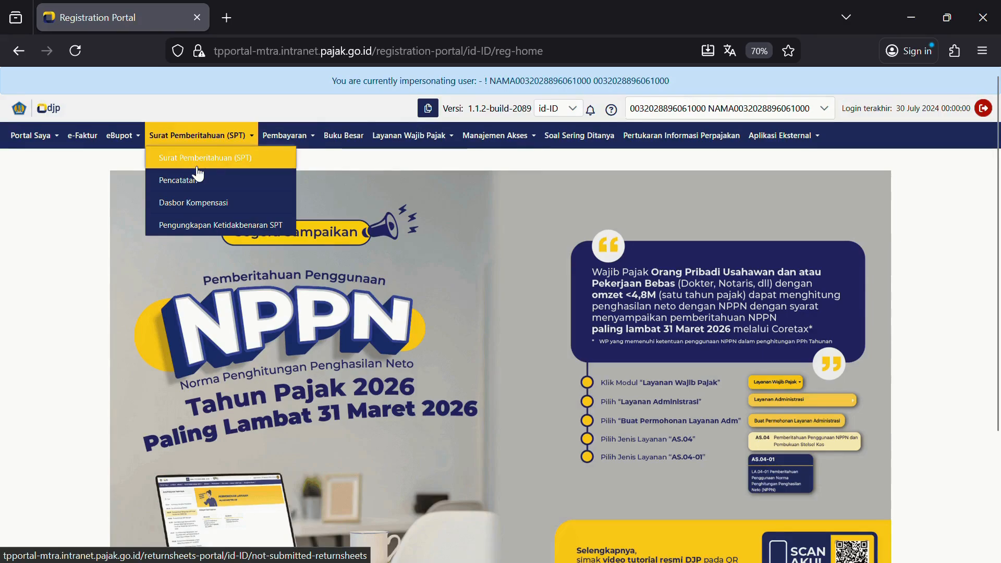
pyautogui.click(197, 165)
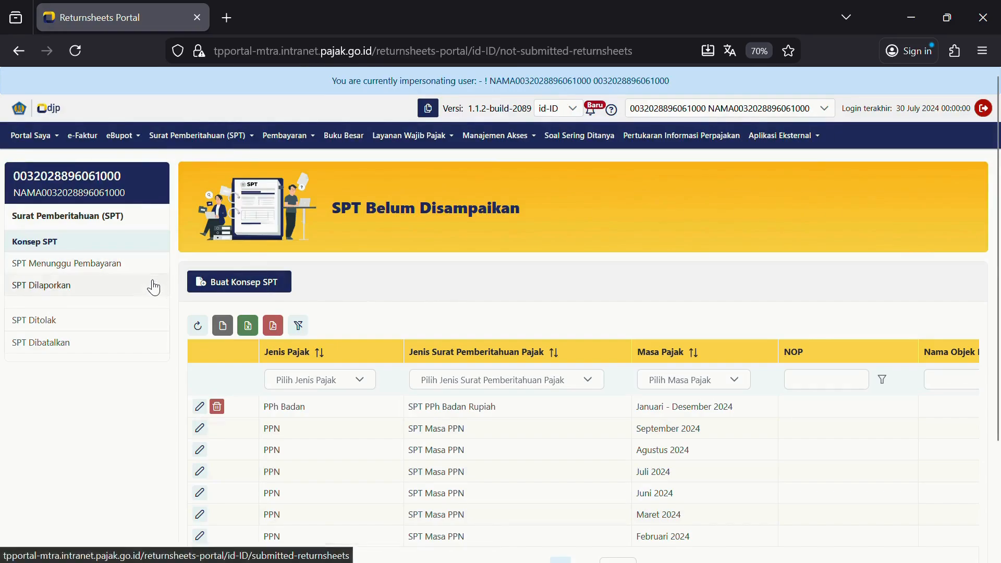
pyautogui.click(236, 283)
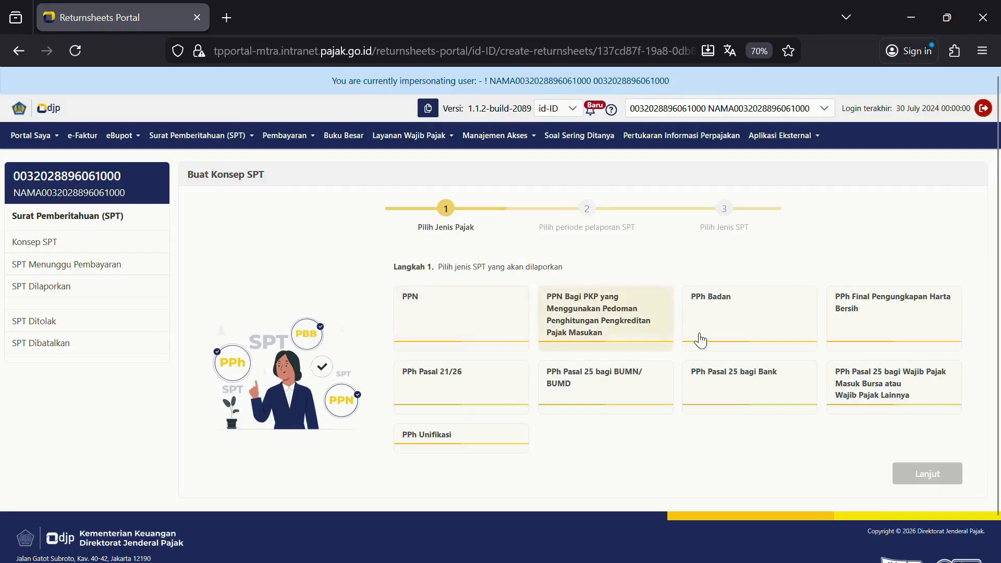
pyautogui.click(712, 330)
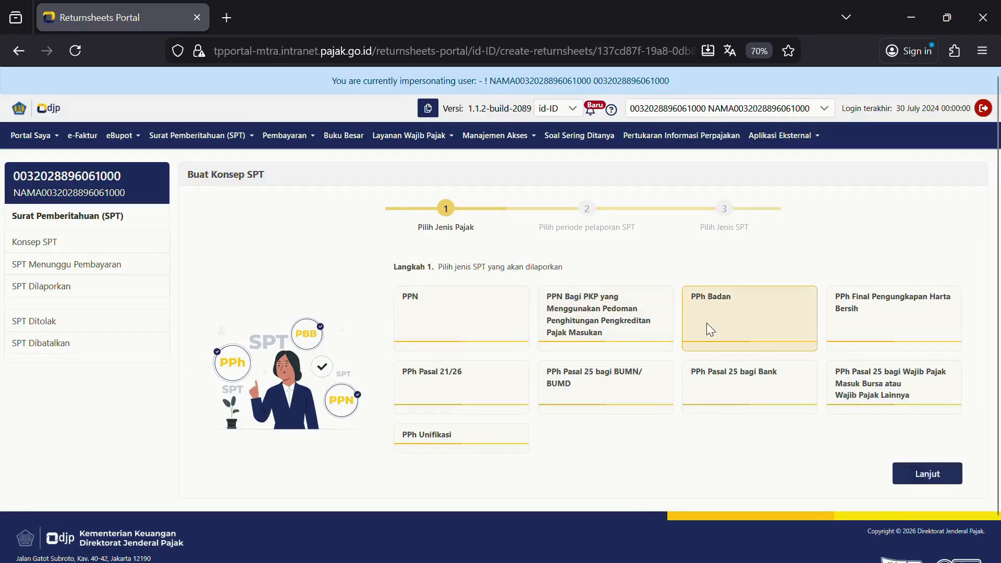
pyautogui.click(898, 469)
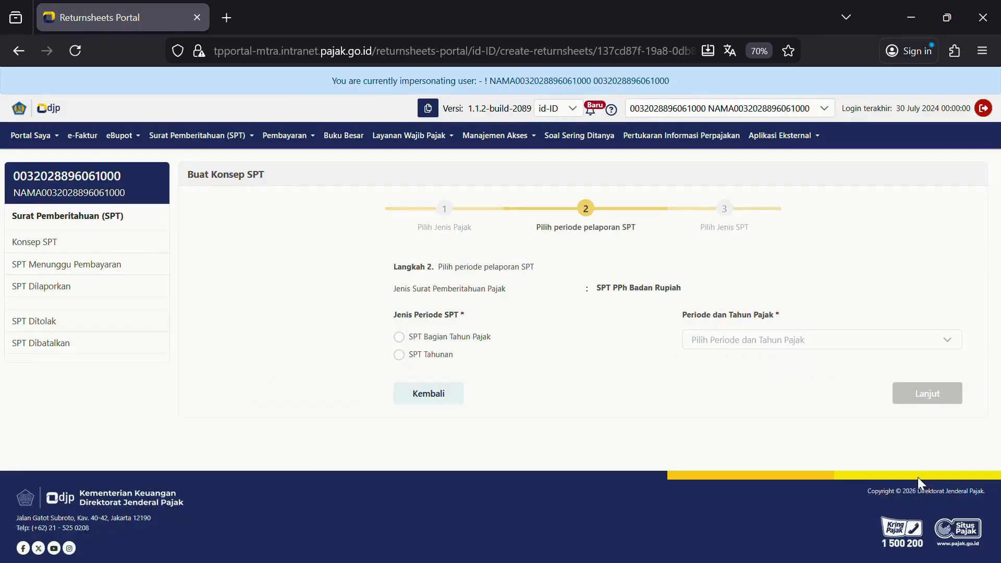
# Choose SPT Tahunan as the period type and Agustus 2024 - Juli 2025 as the tax period
pyautogui.click(447, 357)
pyautogui.click(794, 356)
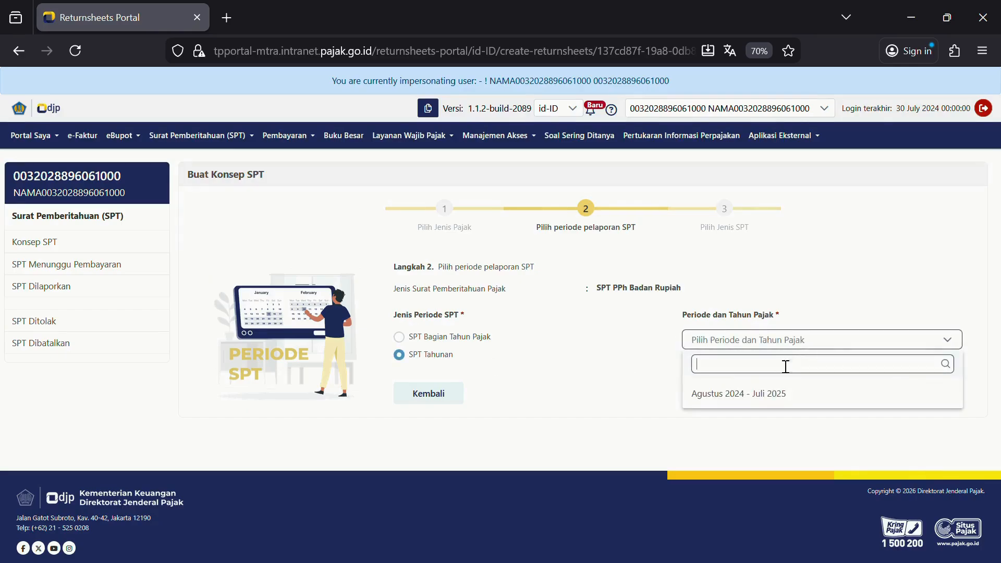
pyautogui.click(758, 403)
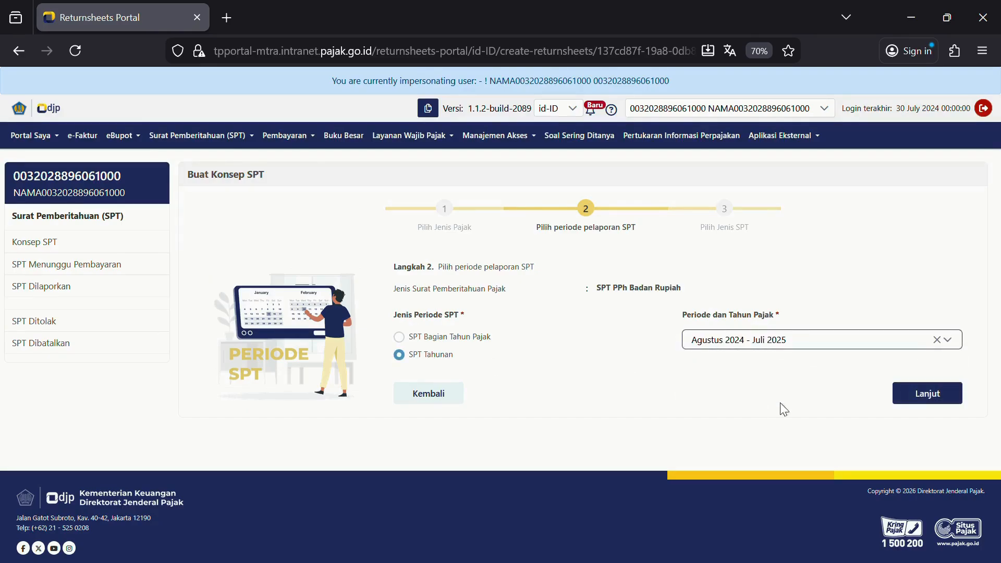
pyautogui.click(922, 394)
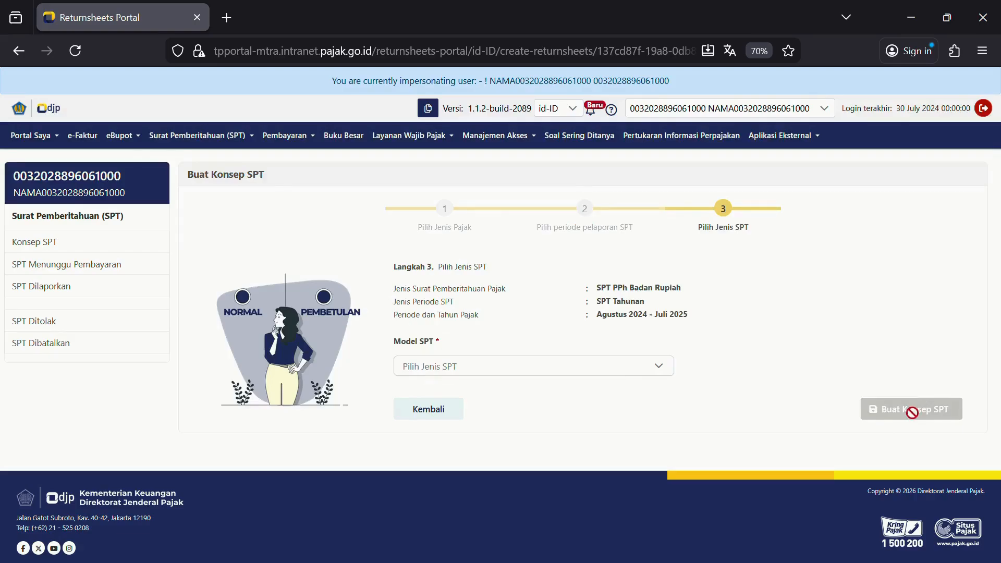
# Create the return draft with the Normal model and open the Agustus 2024 - Juli 2025 PPh Badan return for editing
pyautogui.click(606, 374)
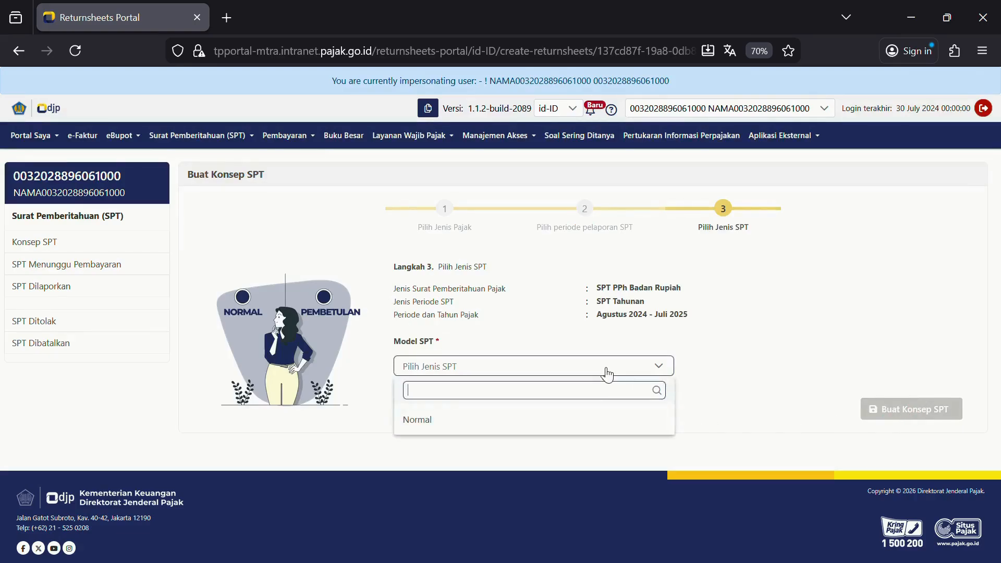
pyautogui.click(598, 417)
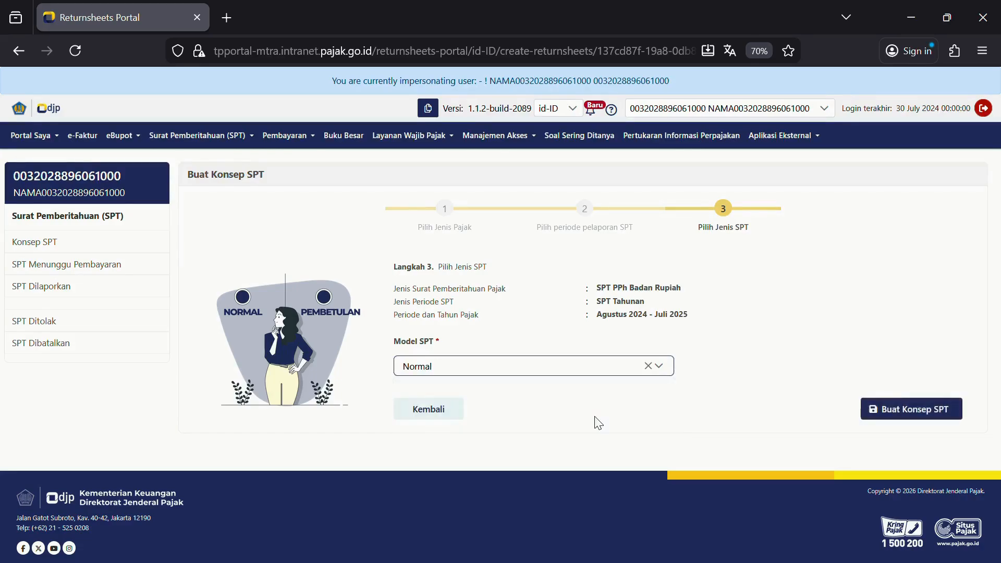
pyautogui.click(888, 415)
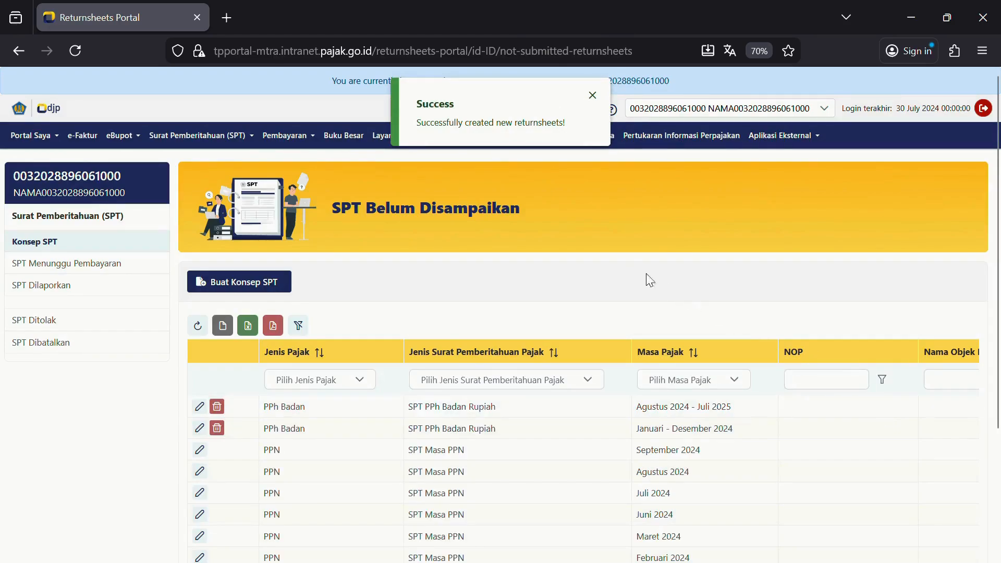
pyautogui.click(199, 407)
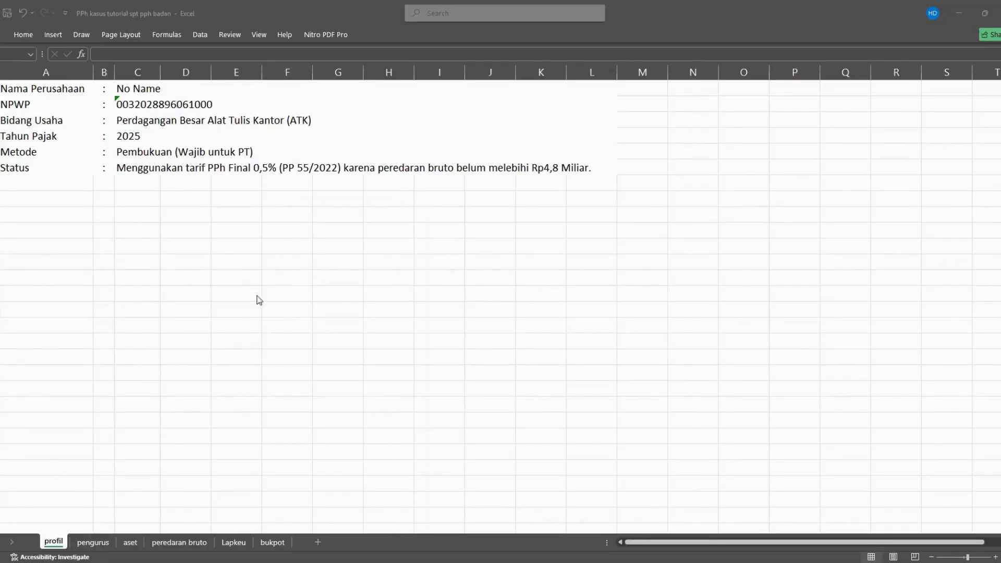
# Examine the pengurus, aset, peredaran bruto, Lapkeu and bukpot sheets of the Excel case workbook
pyautogui.click(92, 543)
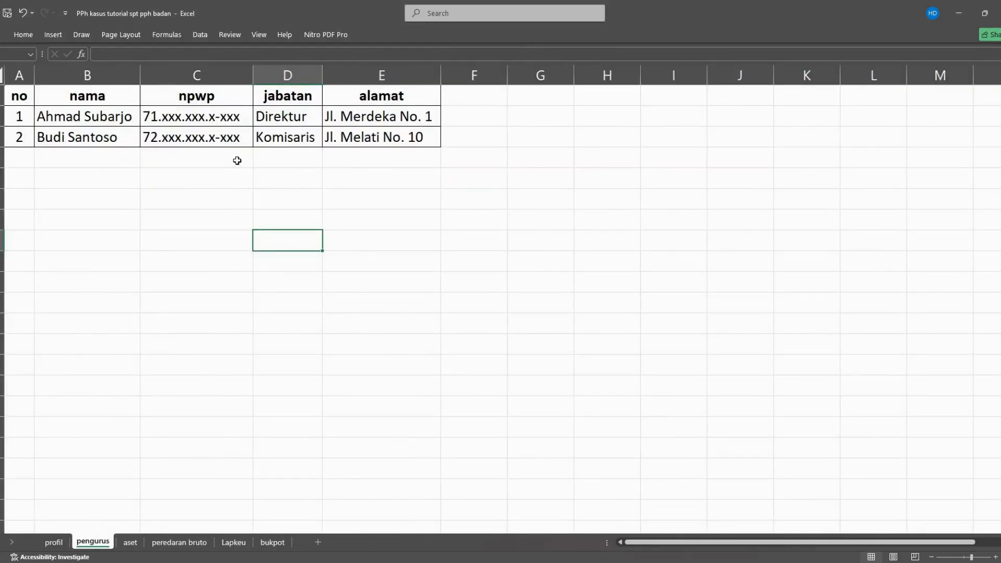
pyautogui.click(130, 542)
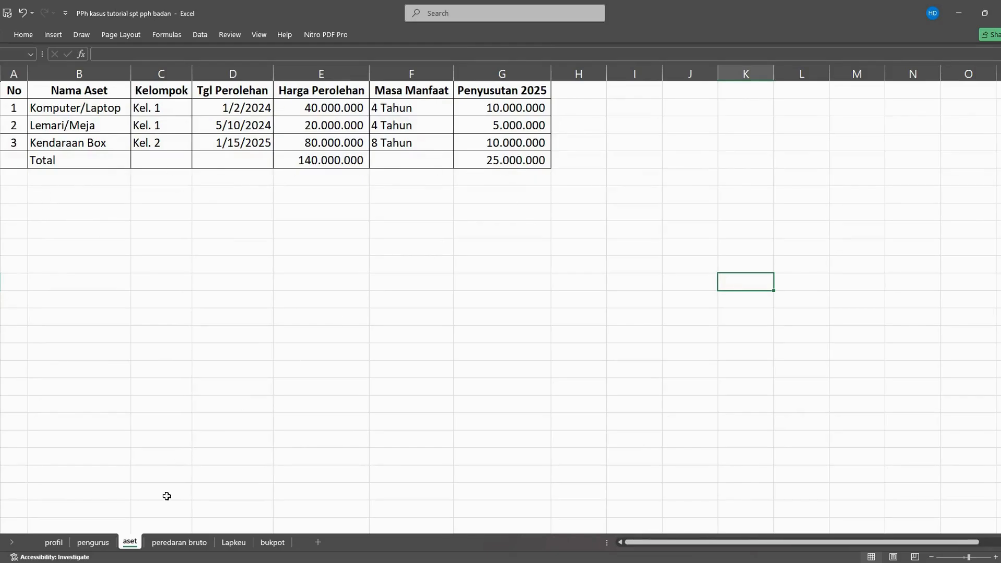
pyautogui.click(177, 542)
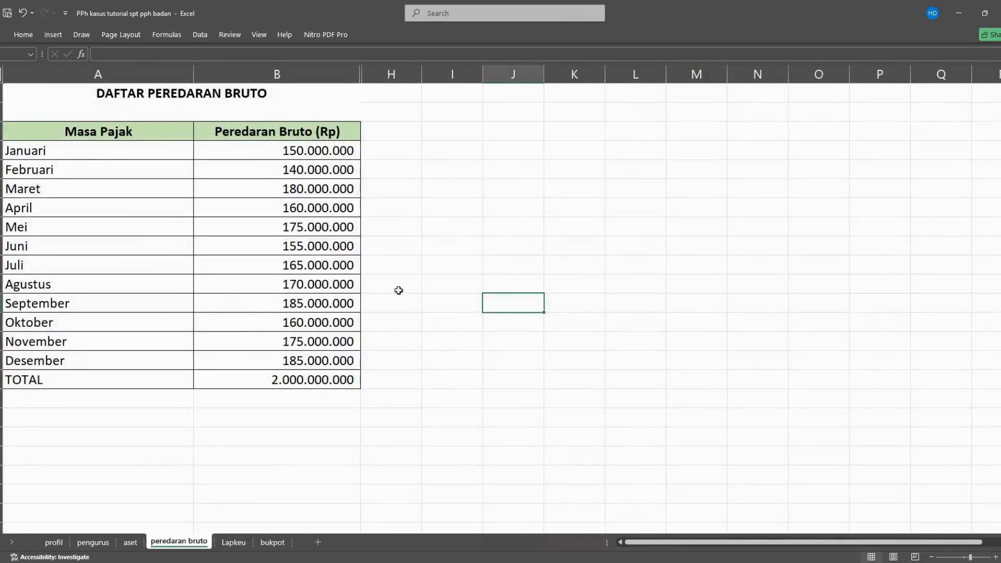
pyautogui.click(233, 542)
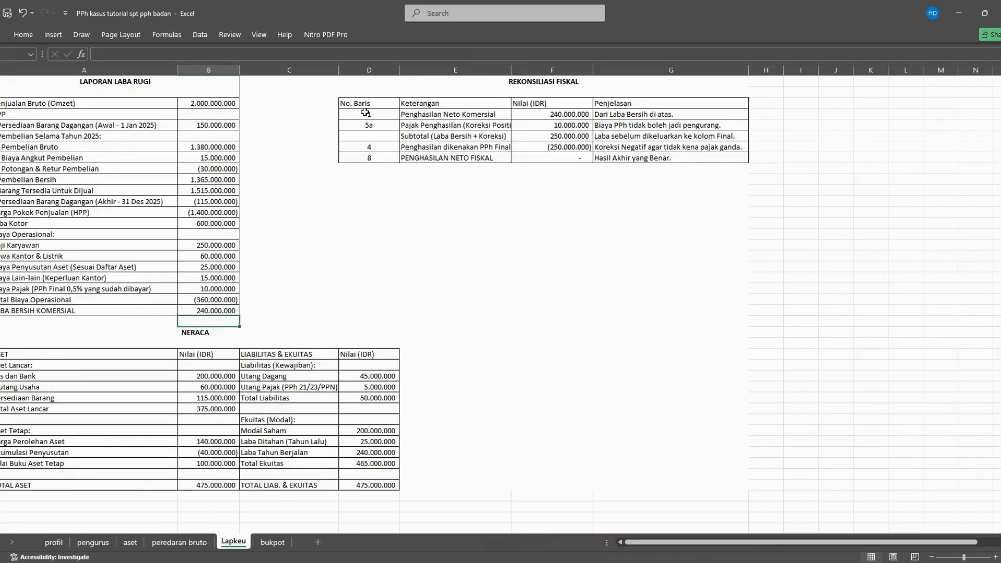
pyautogui.click(272, 542)
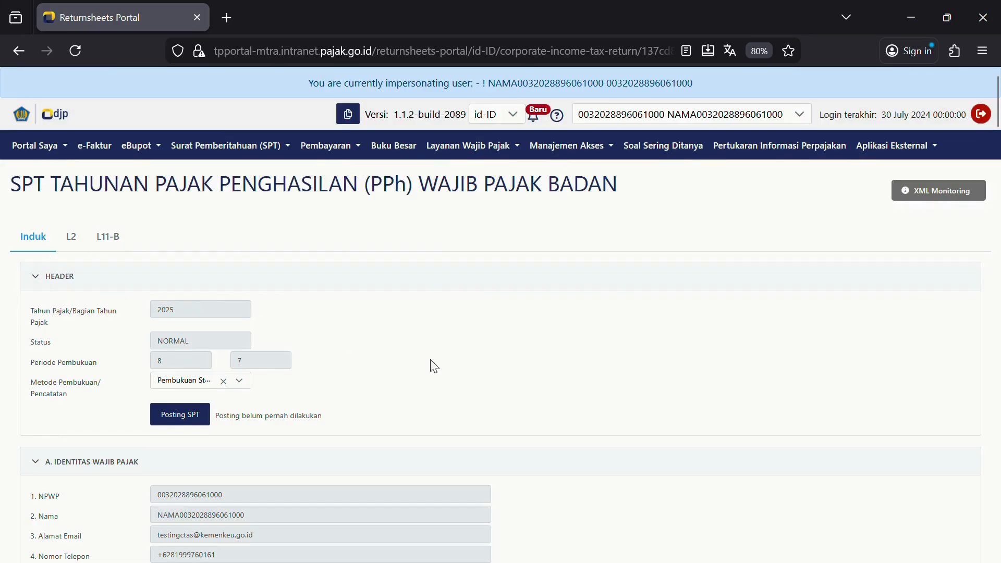
# Set the bookkeeping method in the return's header to Pembukuan Stelsel Akrual
pyautogui.scroll(-2, 449, 362)
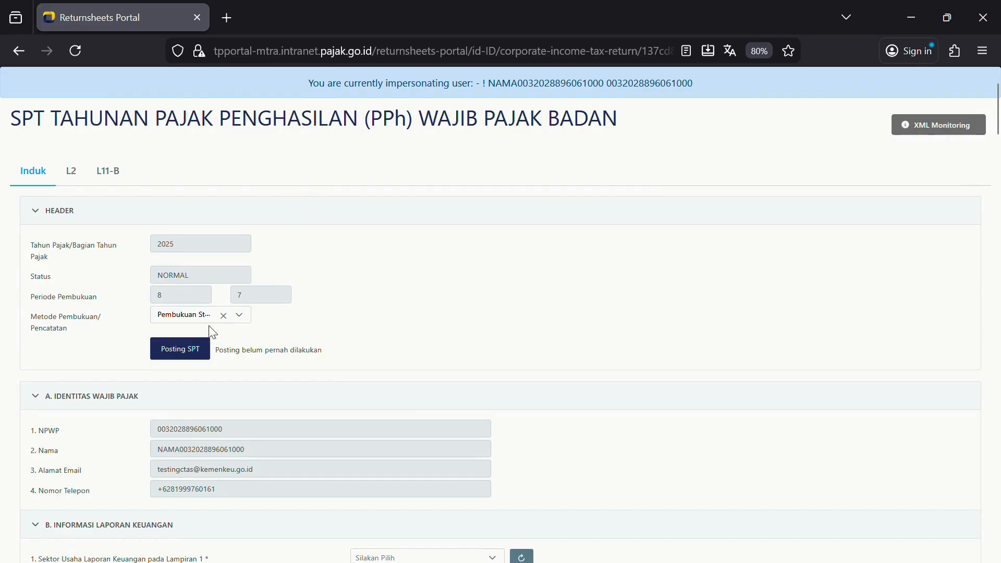
pyautogui.click(201, 315)
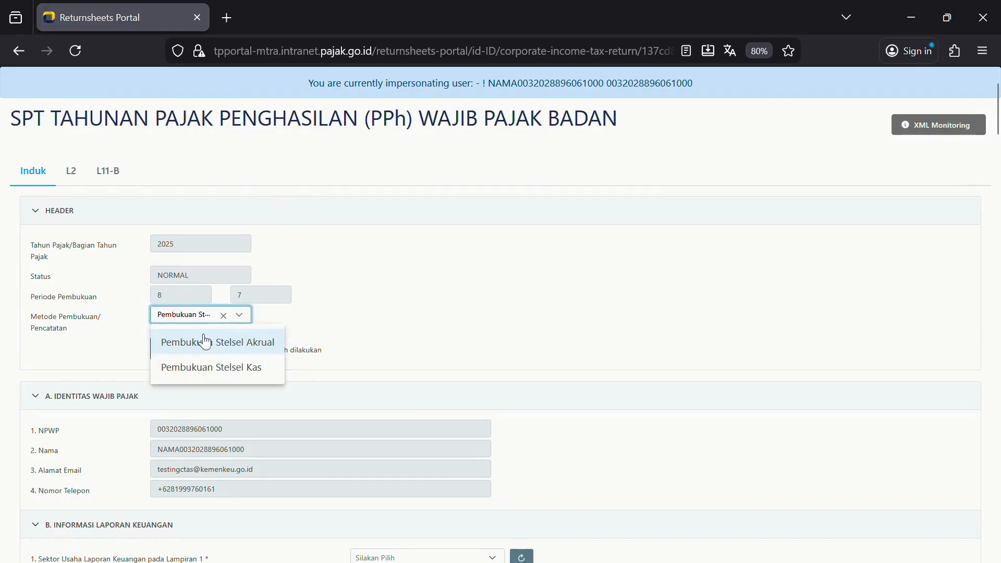
pyautogui.click(284, 347)
# In section B, set the financial report's business sector to Dagang and answer Tidak to the public accountant audit question
pyautogui.scroll(-4, 247, 360)
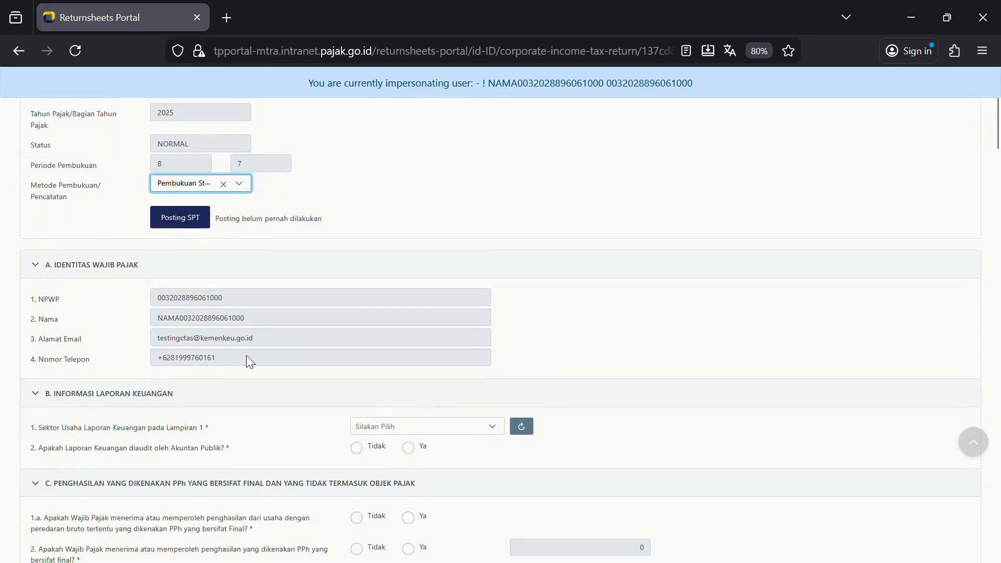
pyautogui.scroll(-2, 248, 360)
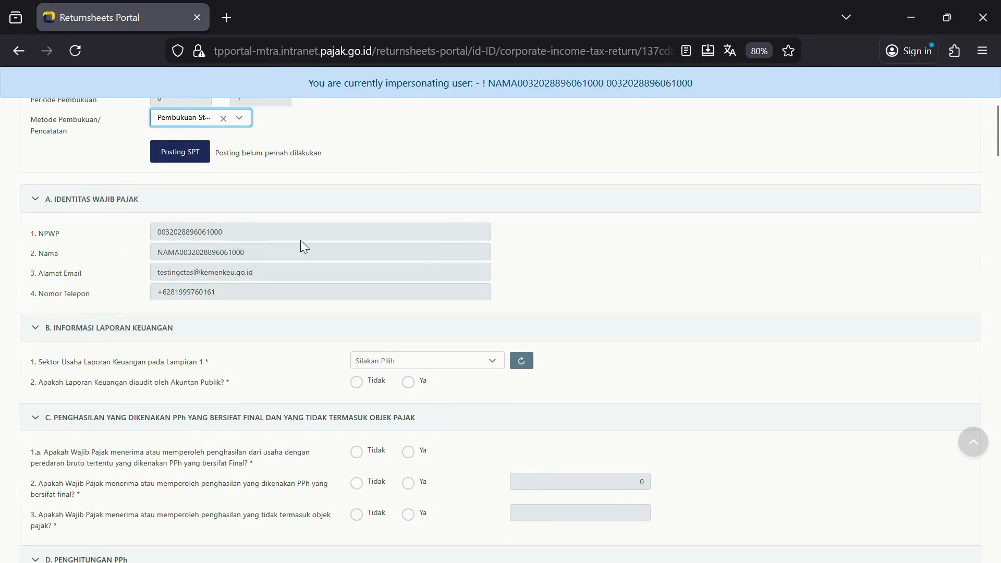
pyautogui.scroll(-4, 302, 242)
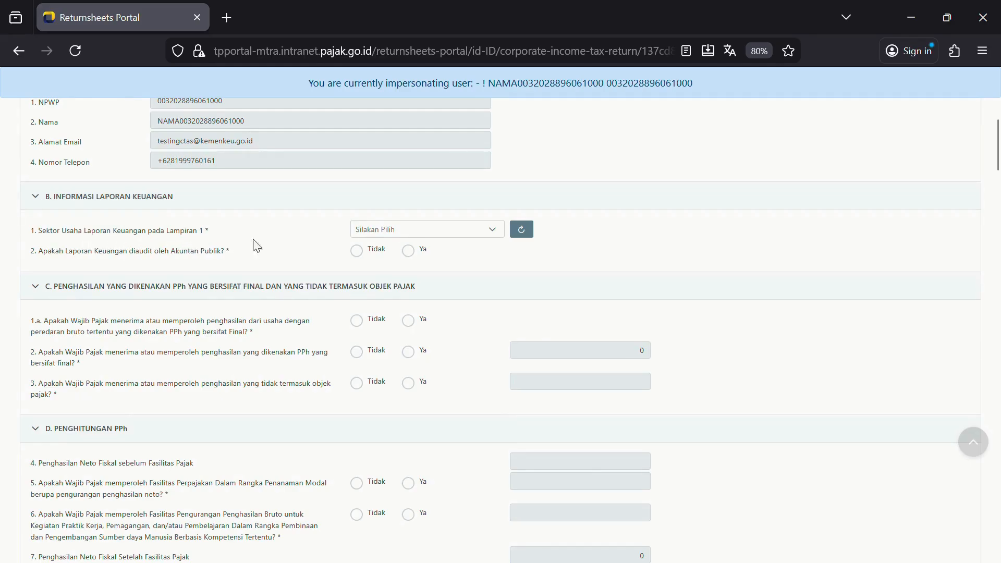
pyautogui.click(376, 231)
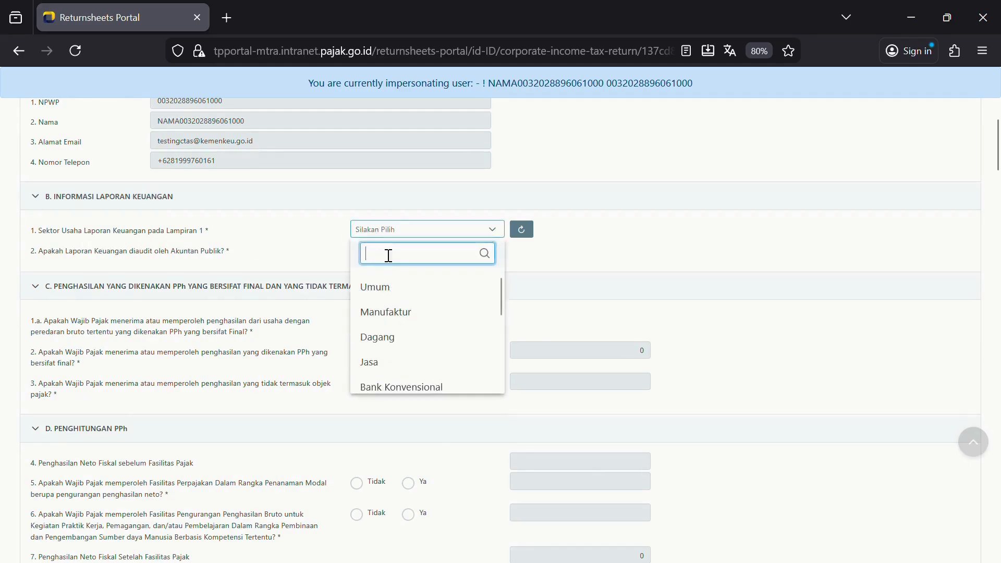
pyautogui.click(388, 338)
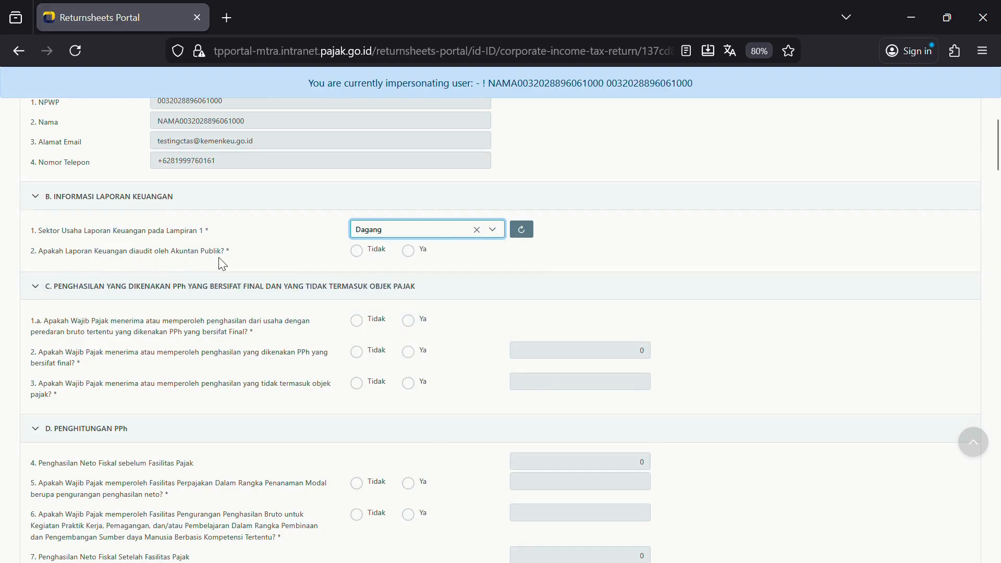
pyautogui.click(357, 251)
# In section C, answer Ya to questions 1.a, 1.b and 2 on final-taxed income, and Tidak to question 3 on non-taxable income
pyautogui.scroll(-3, 308, 267)
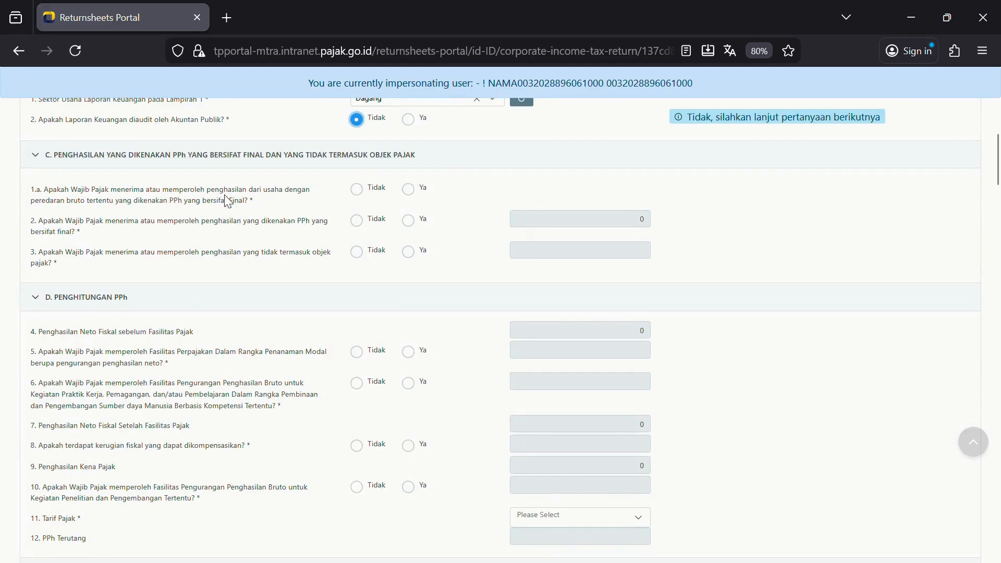
pyautogui.click(408, 189)
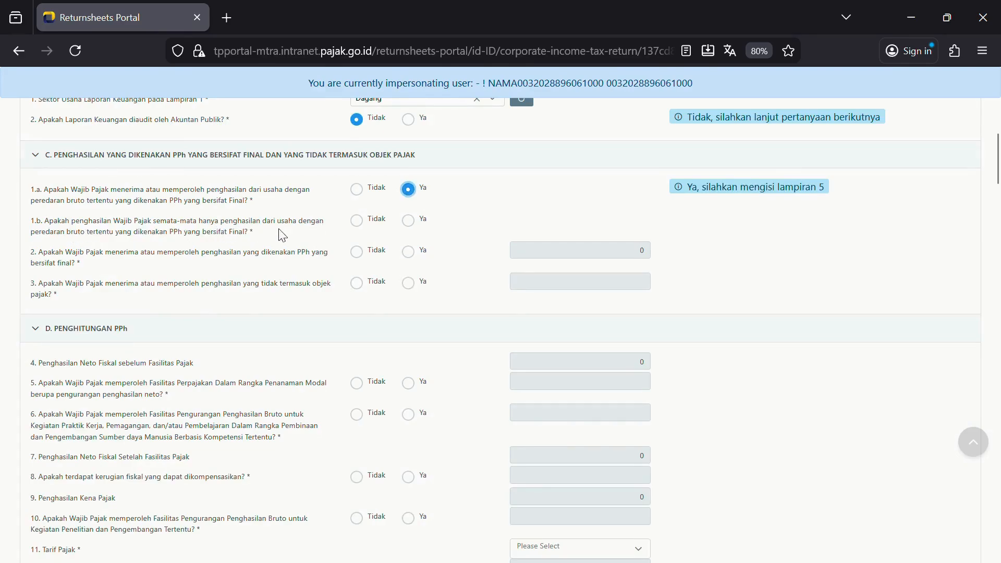
pyautogui.click(408, 221)
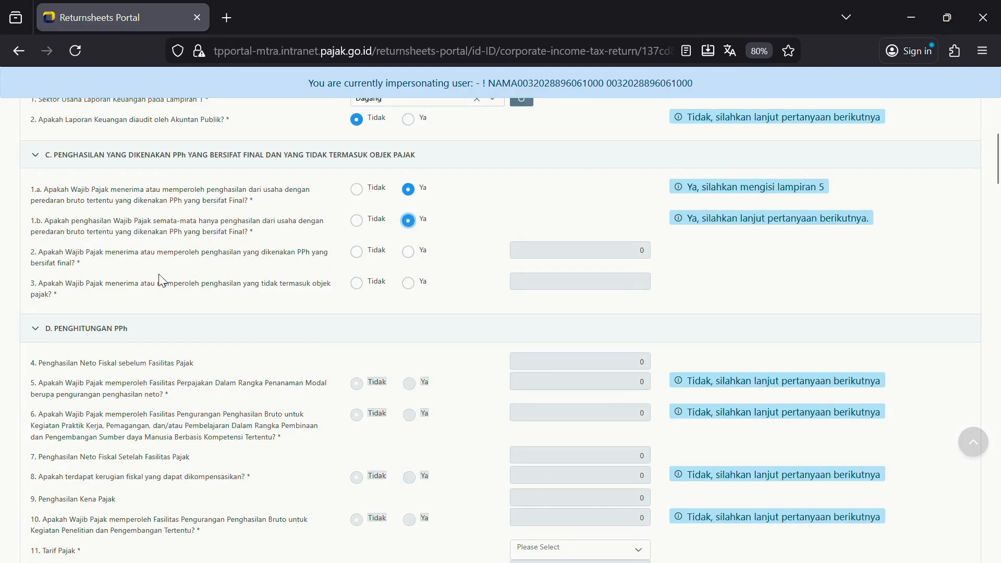
pyautogui.click(408, 252)
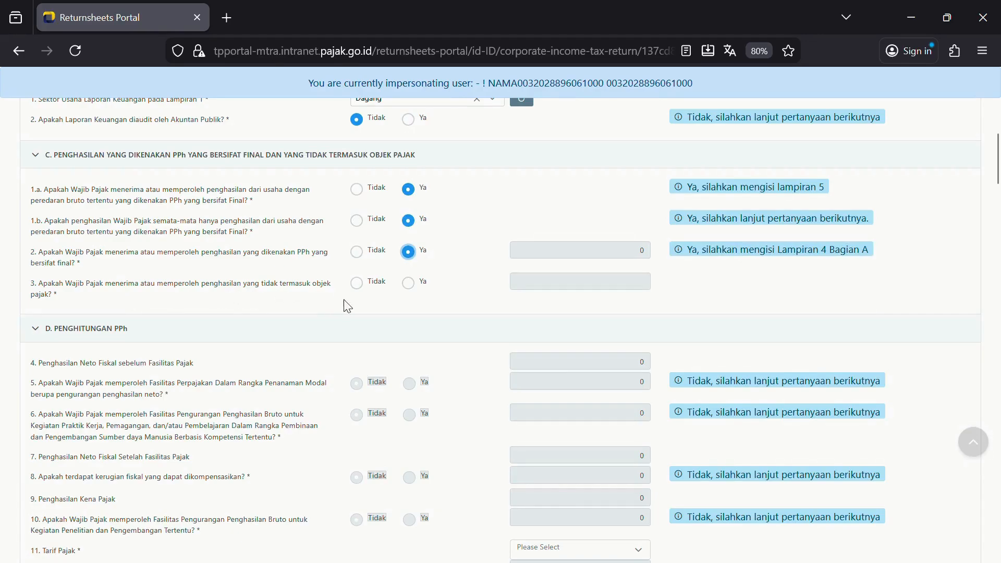
pyautogui.click(357, 283)
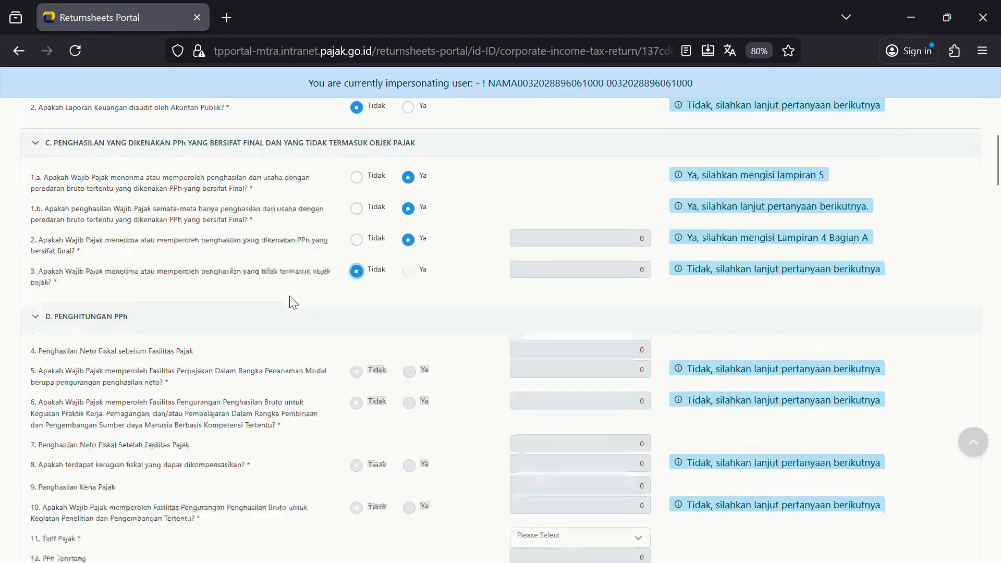
# In section E, answer Tidak to question 13 on tax credits paid abroad or withheld by other parties
pyautogui.scroll(-3, 293, 302)
pyautogui.scroll(-3, 107, 251)
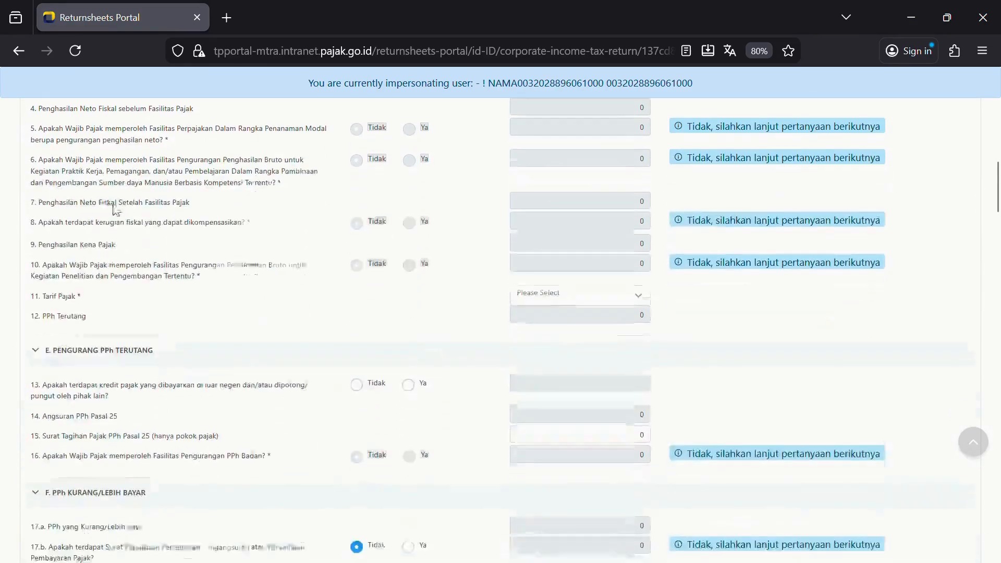
pyautogui.scroll(2, 66, 140)
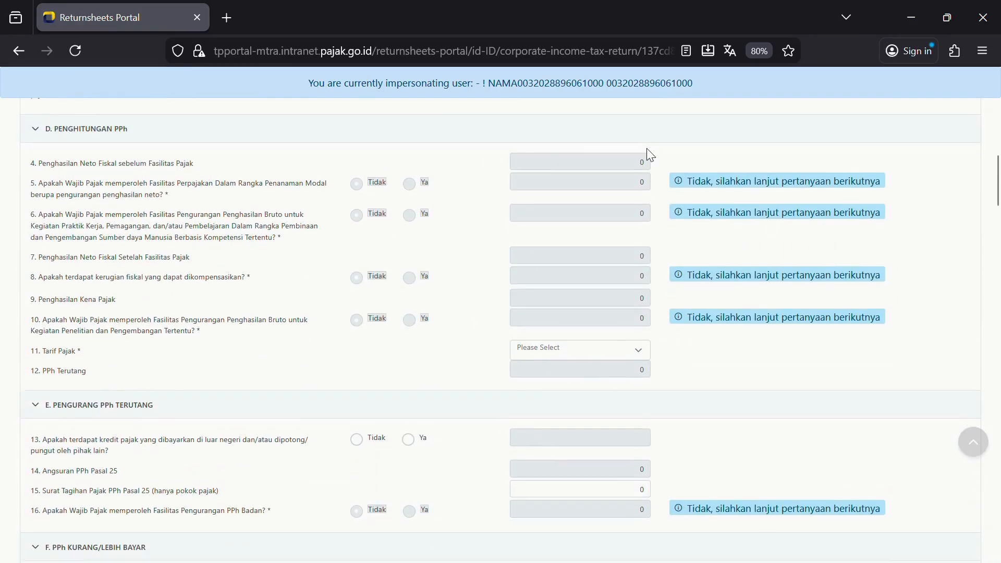
pyautogui.scroll(-6, 646, 151)
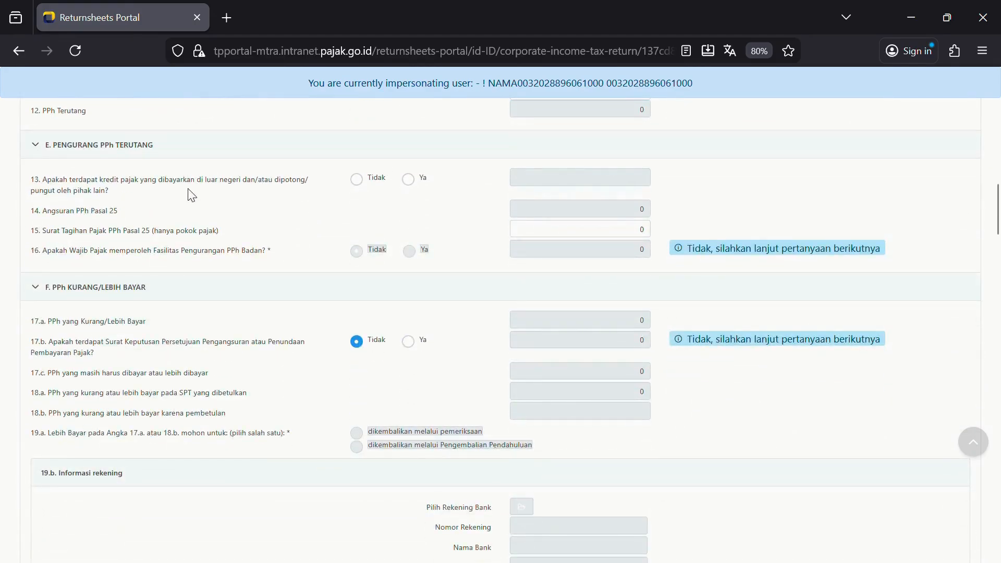
pyautogui.click(357, 179)
pyautogui.scroll(-3, 402, 234)
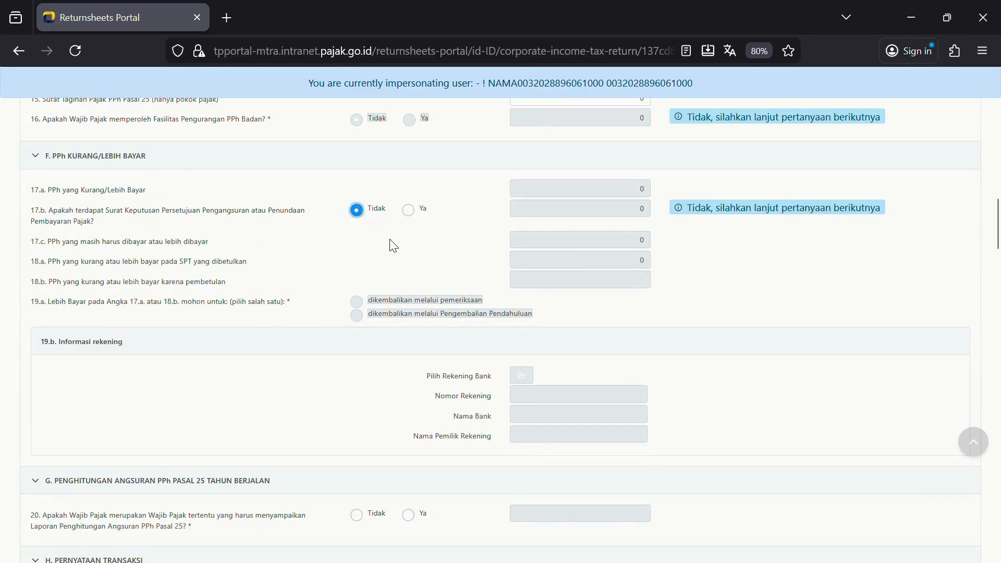
# In section G, answer Tidak to question 20 on the obligation to submit an Article 25 installment calculation report
pyautogui.scroll(-3, 391, 243)
pyautogui.scroll(-3, 394, 244)
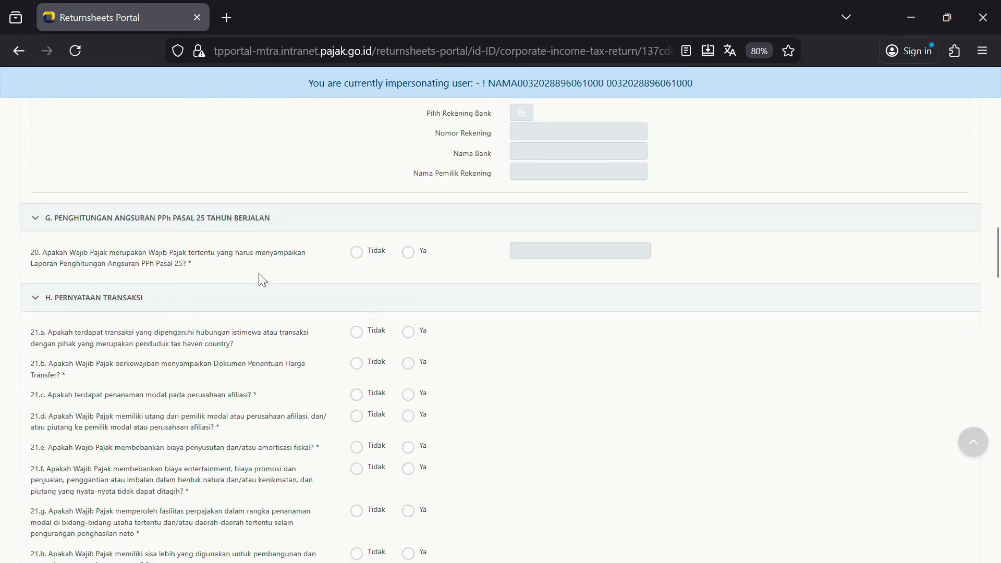
pyautogui.click(356, 253)
pyautogui.scroll(-3, 353, 258)
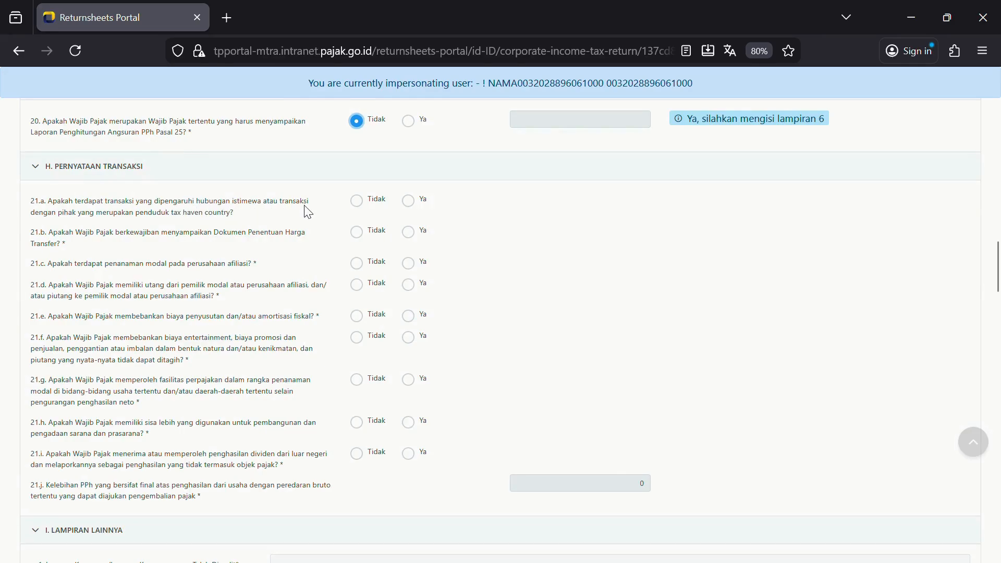
# In section H, answer Tidak to questions 21.a through 21.d on related-party transactions, transfer pricing documents, affiliate investments and affiliate debts
pyautogui.click(363, 202)
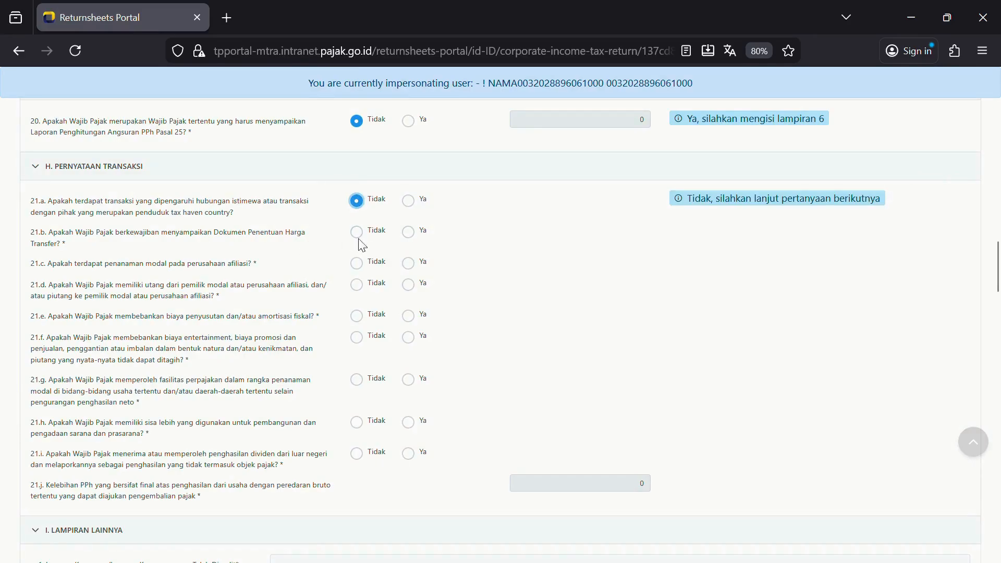
pyautogui.click(357, 235)
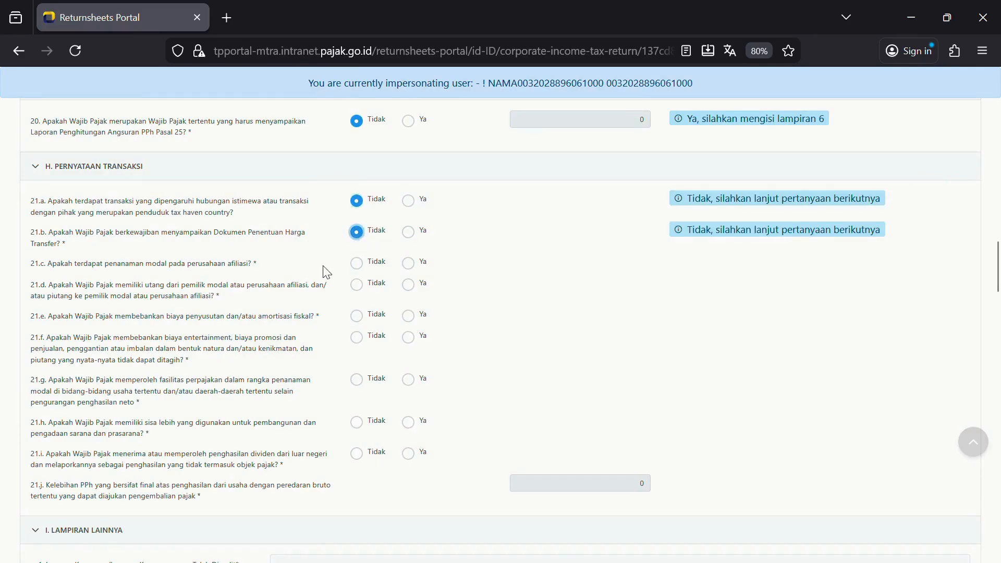
pyautogui.click(356, 263)
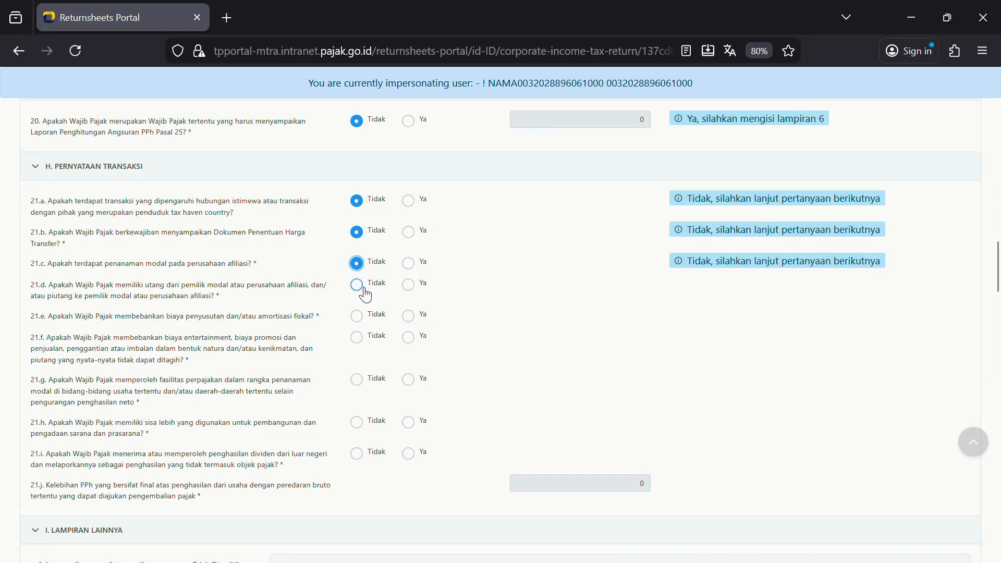
pyautogui.click(356, 285)
pyautogui.scroll(-2, 365, 295)
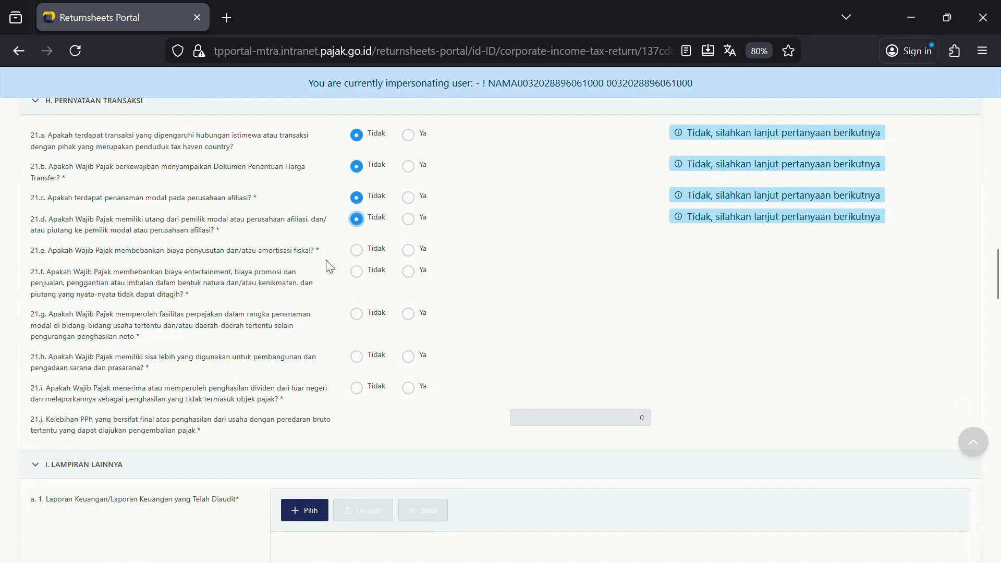
# Answer Ya to question 21.e on depreciation and fiscal amortization, and Tidak to questions 21.f through 21.i
pyautogui.click(409, 251)
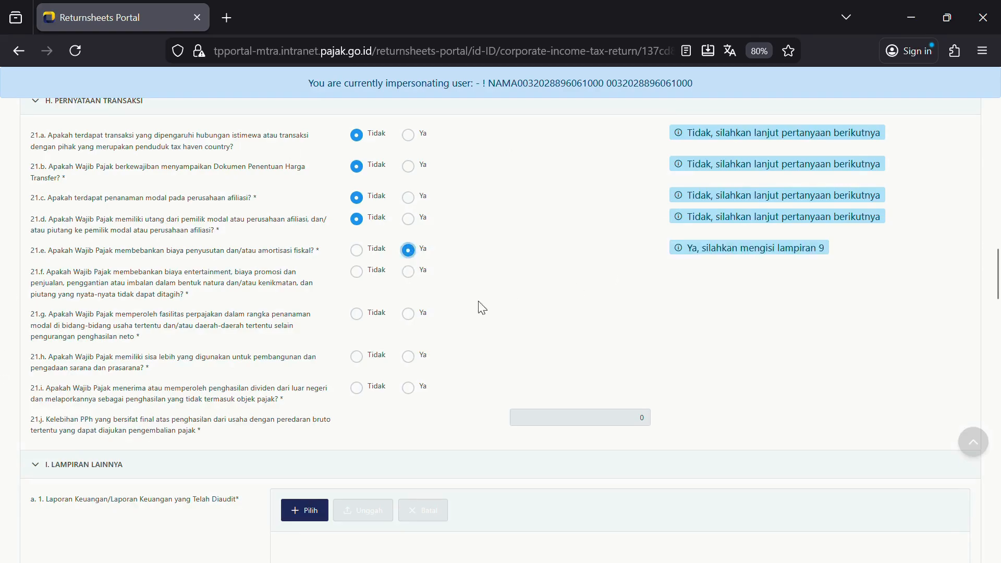
pyautogui.click(357, 271)
pyautogui.scroll(-1, 180, 286)
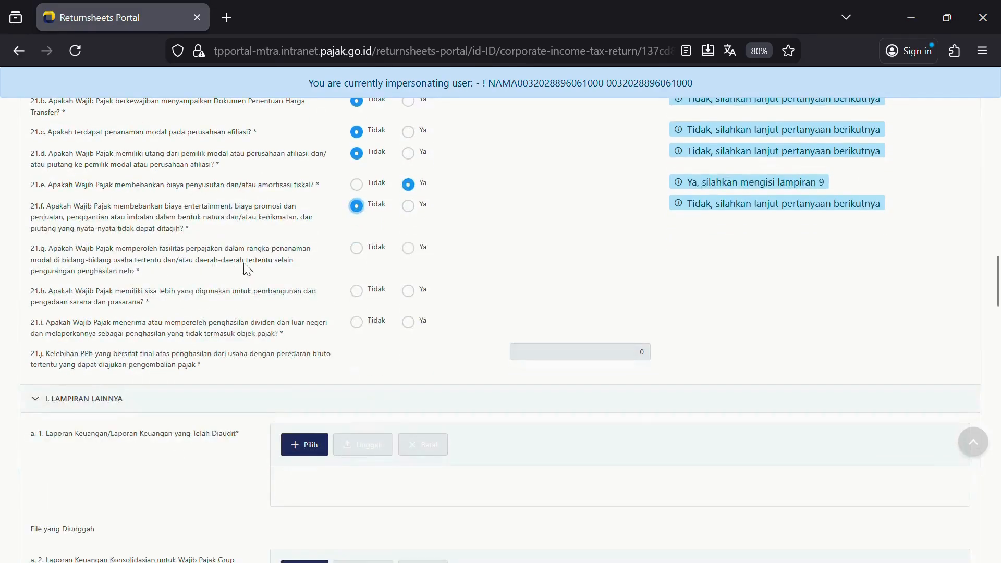
pyautogui.click(358, 250)
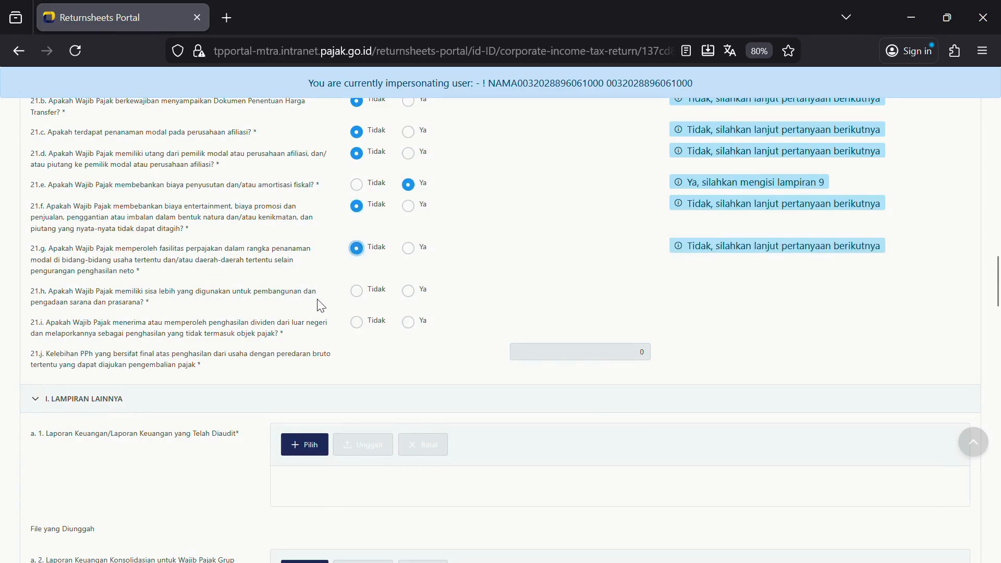
pyautogui.click(357, 290)
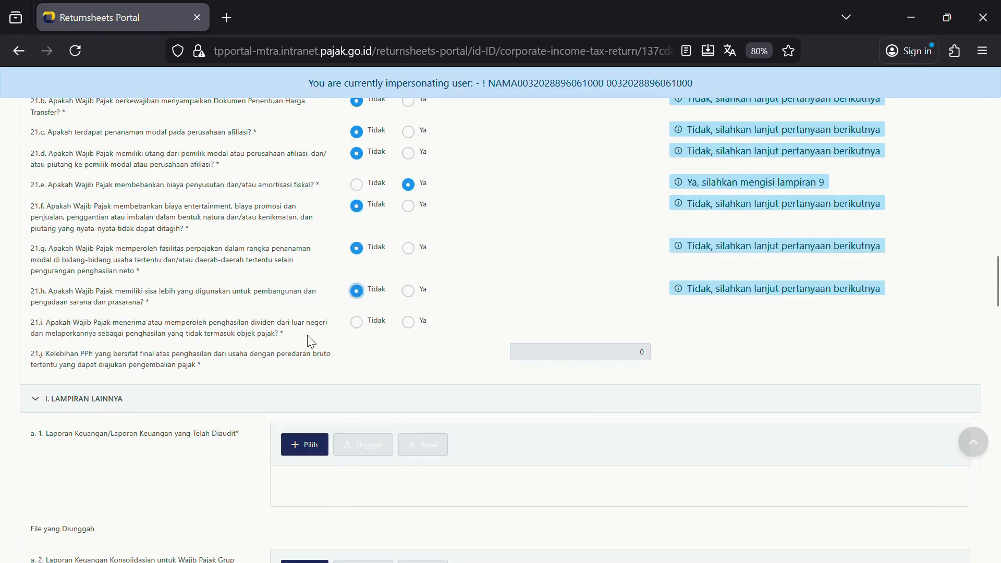
pyautogui.click(356, 322)
pyautogui.scroll(-1, 385, 341)
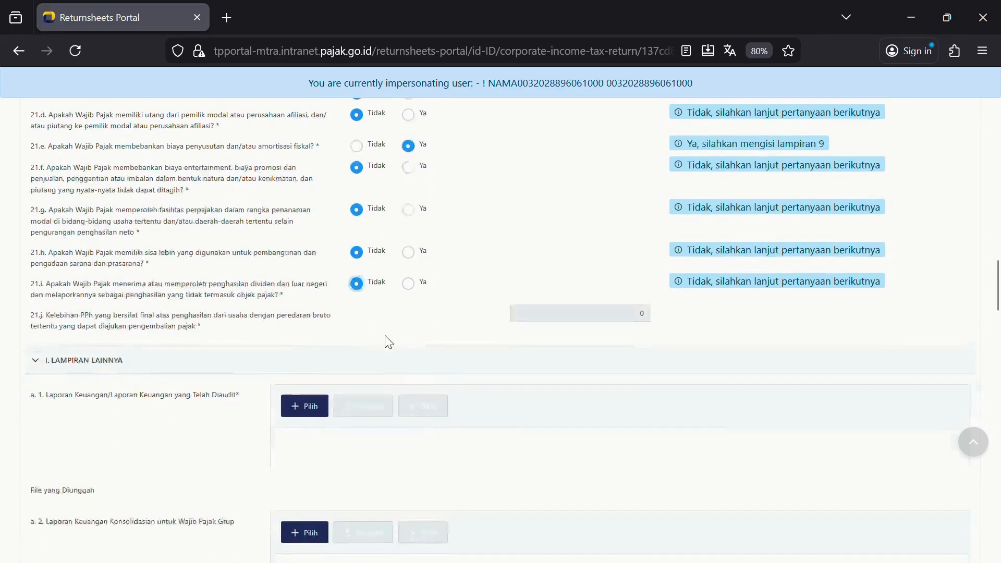
# Examine the supporting document uploads requested in section I, Lampiran Lainnya, to find the mandatory one
pyautogui.scroll(-3, 388, 341)
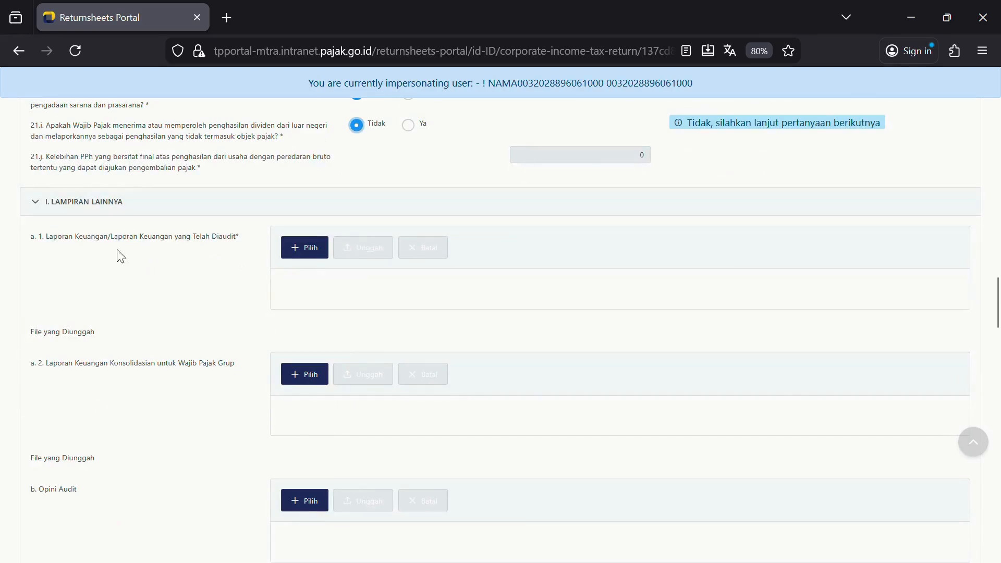
pyautogui.scroll(-4, 244, 250)
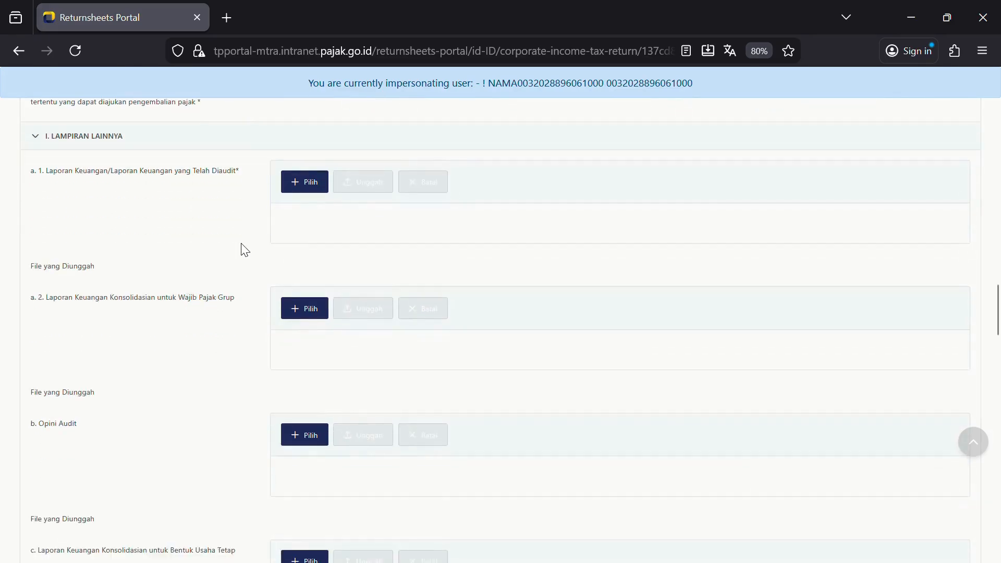
pyautogui.scroll(-6, 244, 250)
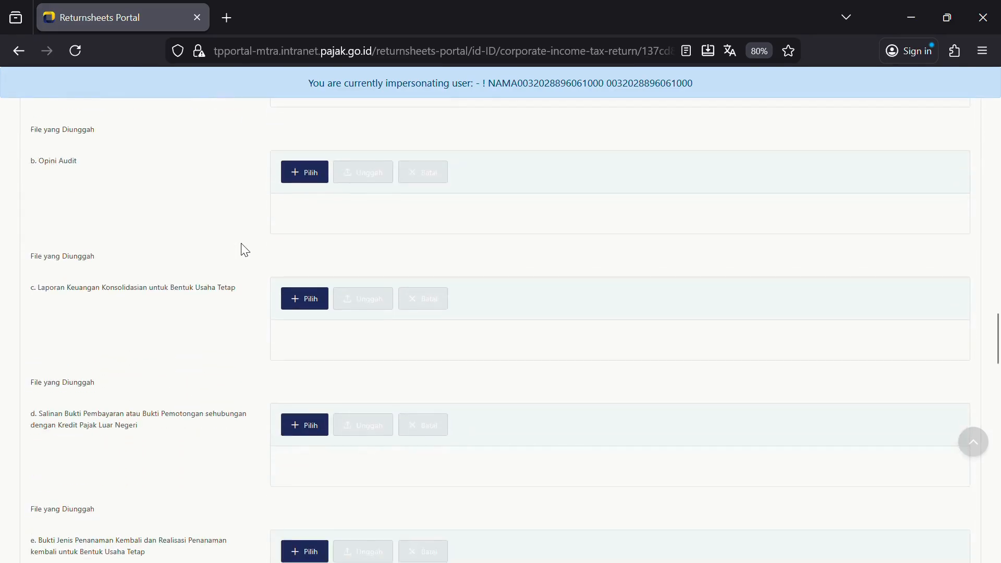
pyautogui.scroll(-6, 244, 250)
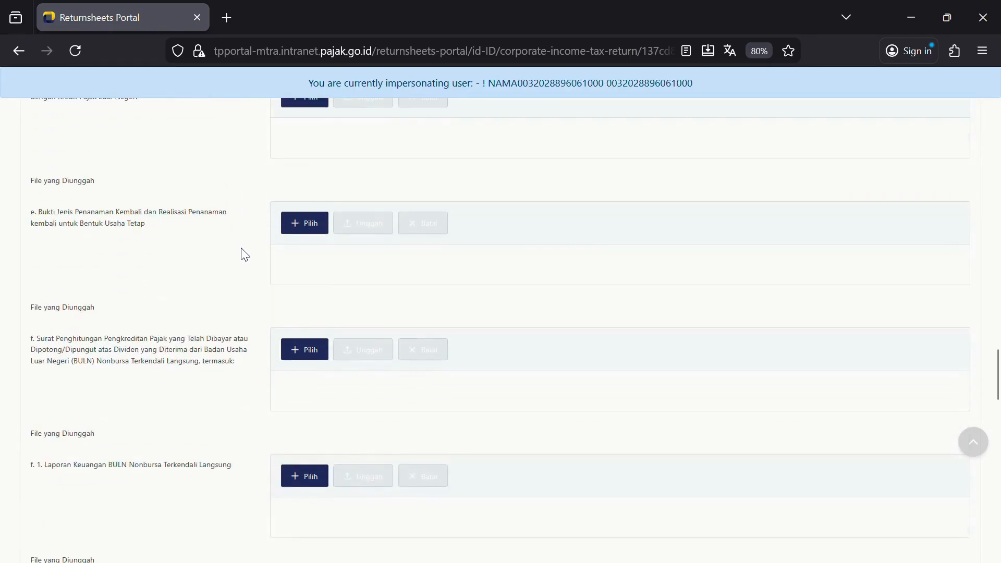
pyautogui.scroll(-5, 243, 255)
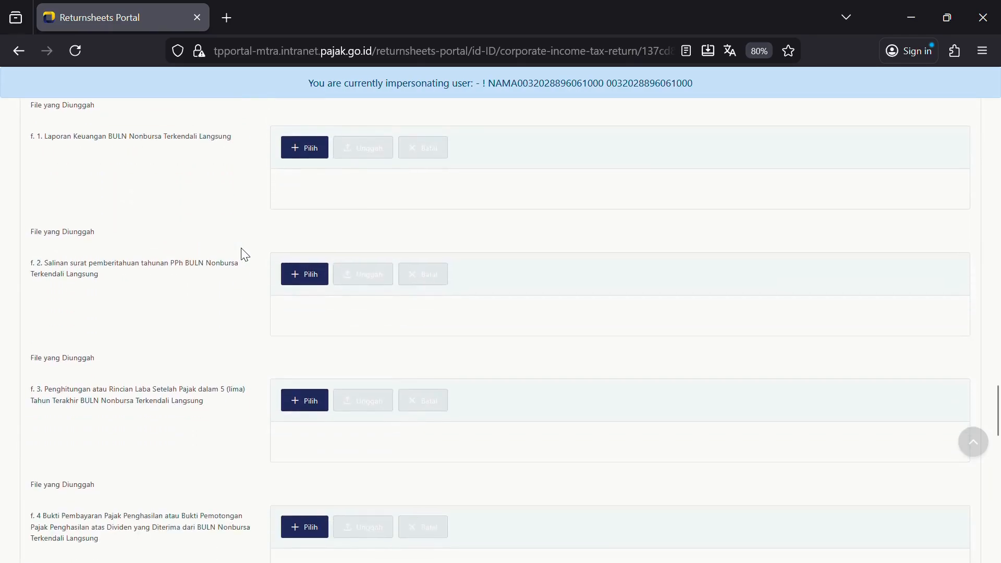
pyautogui.scroll(-4, 244, 254)
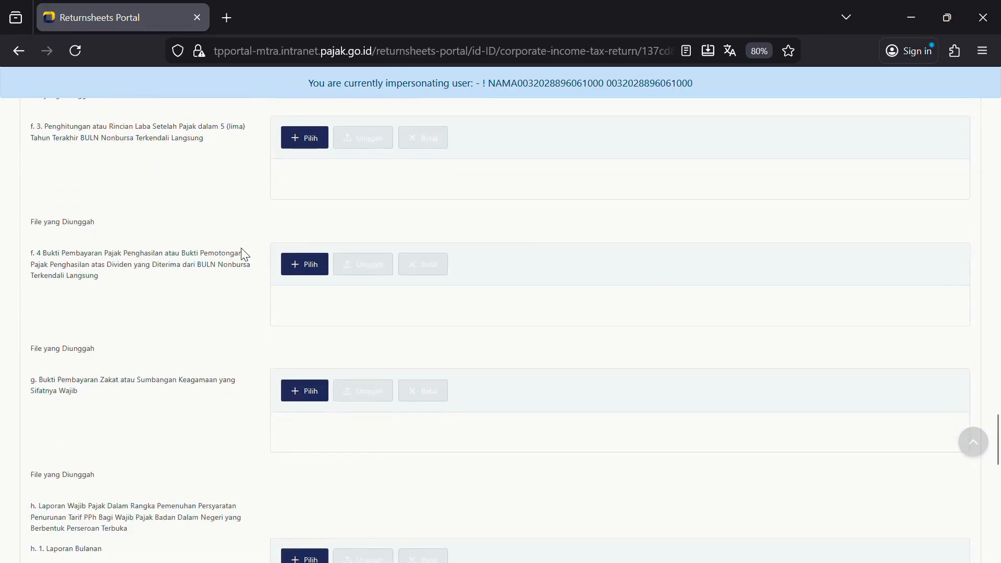
pyautogui.scroll(-6, 244, 255)
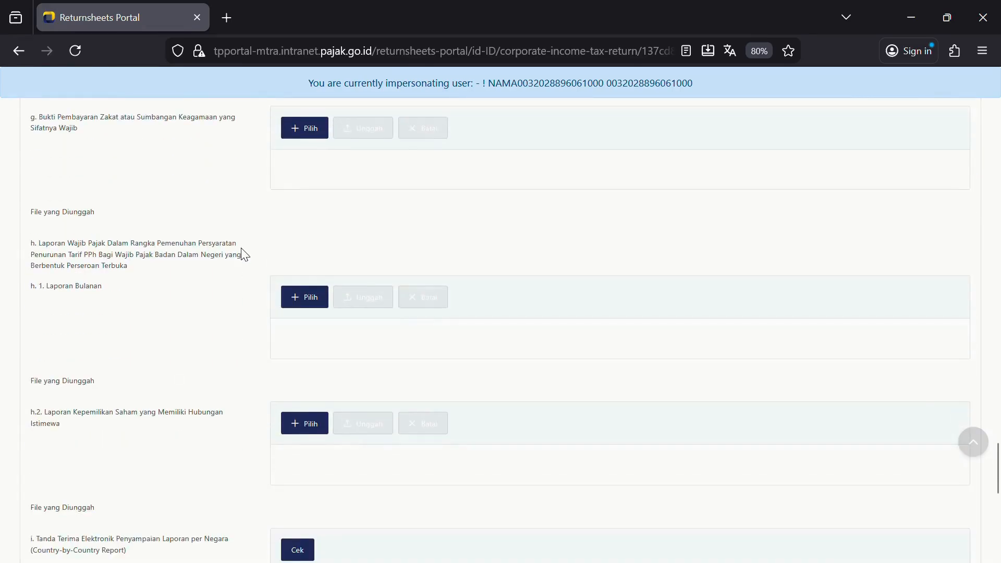
pyautogui.scroll(-3, 244, 254)
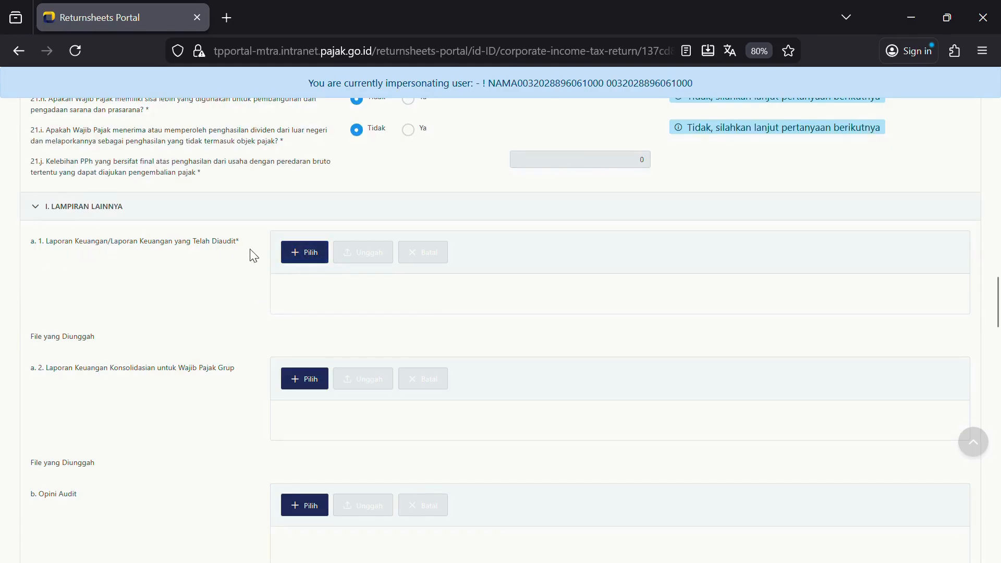
# Upload Lapkeu_Daftar Omzet.pdf as the financial report under item a.1 of section I and dismiss the notifications
pyautogui.click(295, 258)
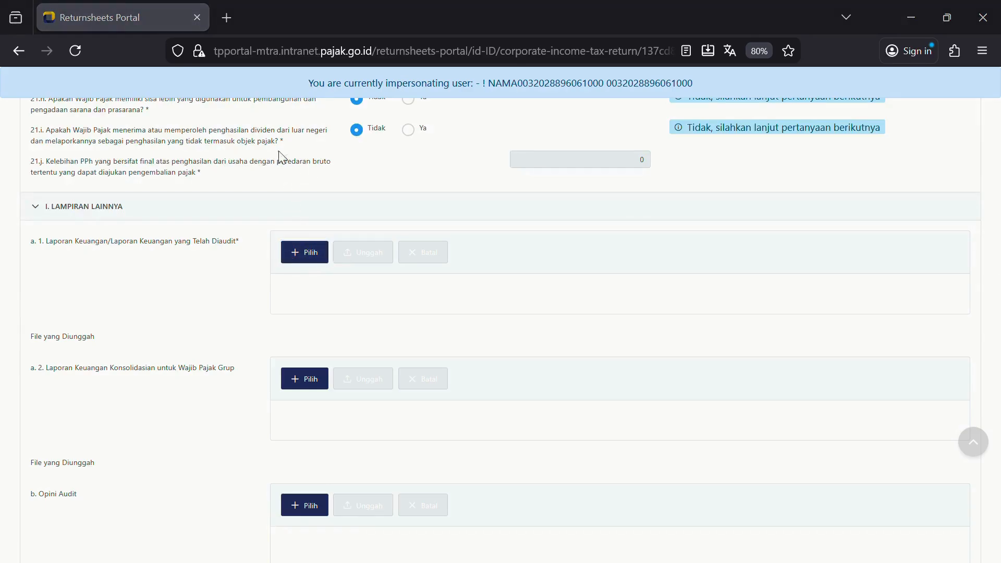
pyautogui.click(358, 350)
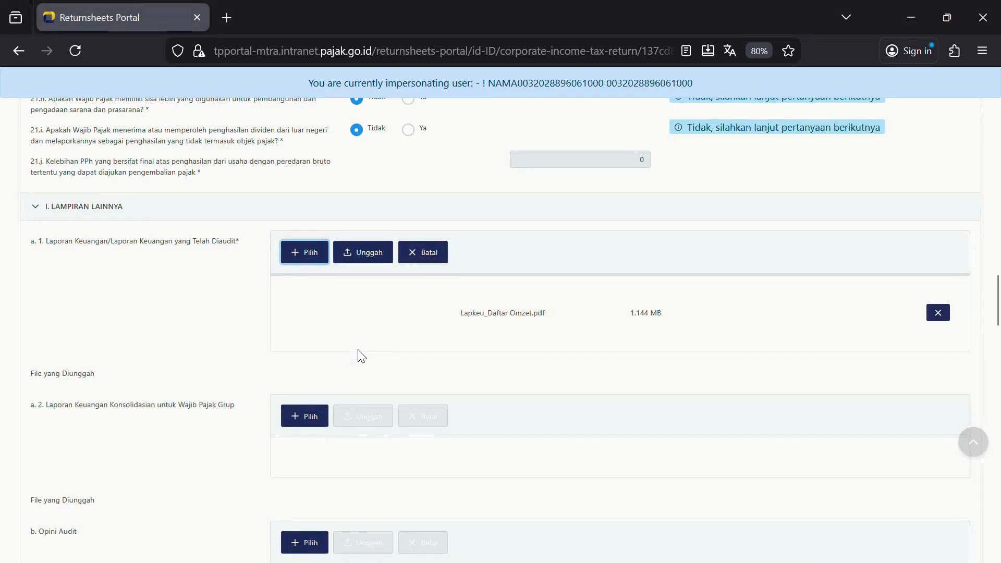
pyautogui.click(356, 252)
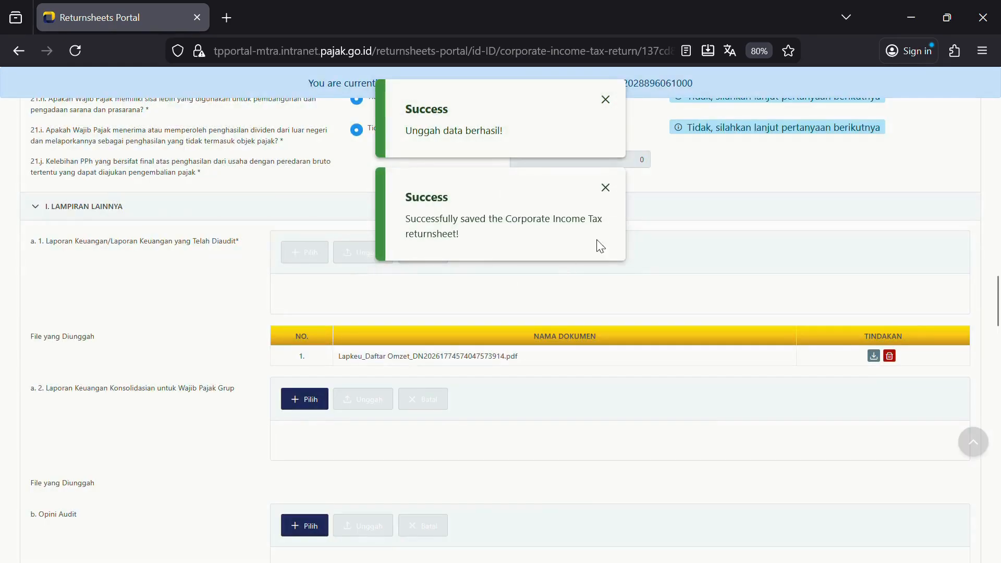
pyautogui.click(605, 99)
pyautogui.scroll(-3, 265, 331)
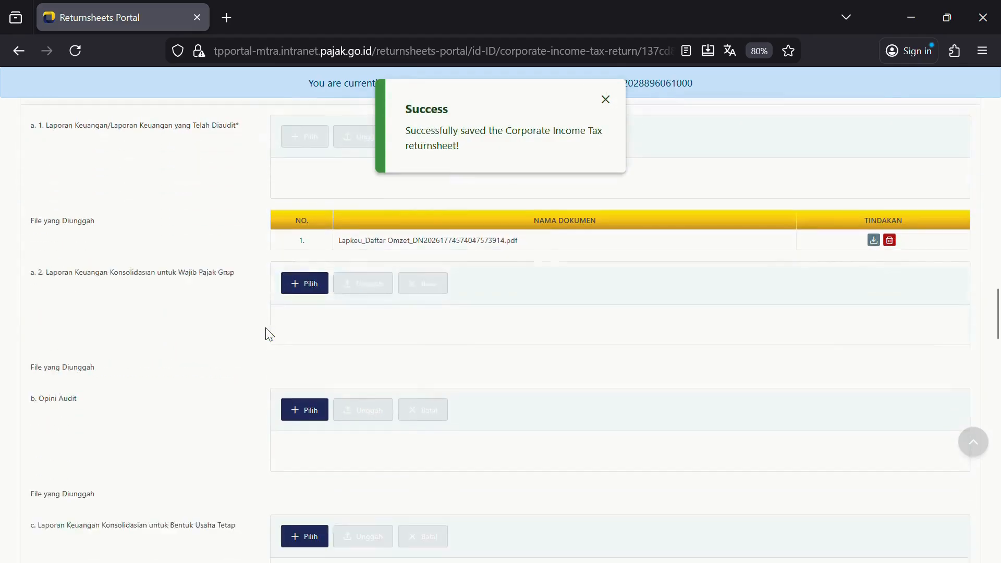
pyautogui.scroll(-2, 292, 311)
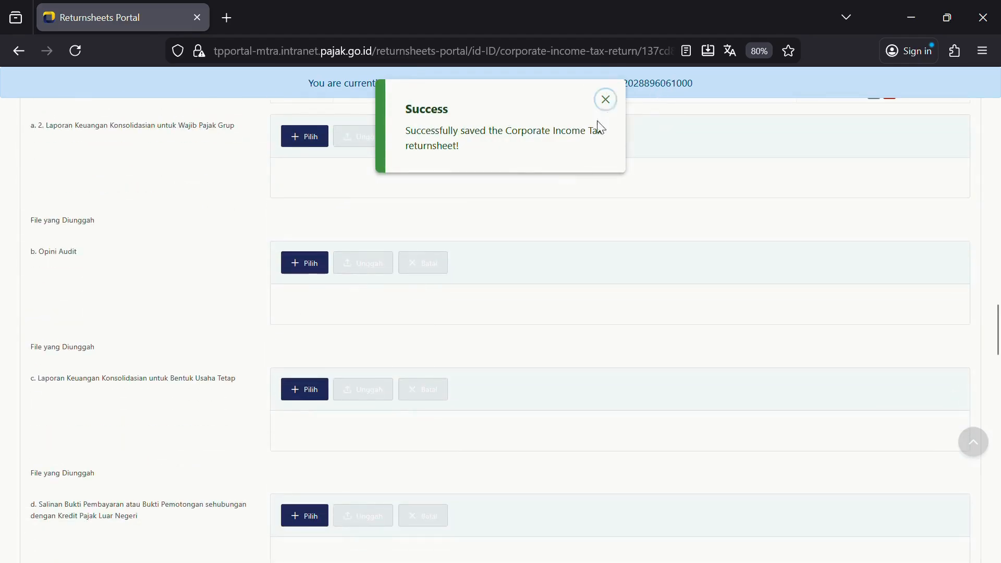
pyautogui.click(605, 99)
# In section J, accept the declaration statement, set Jabatan to Direktur, and save the return as a draft
pyautogui.scroll(-10, 384, 318)
pyautogui.scroll(-20, 386, 317)
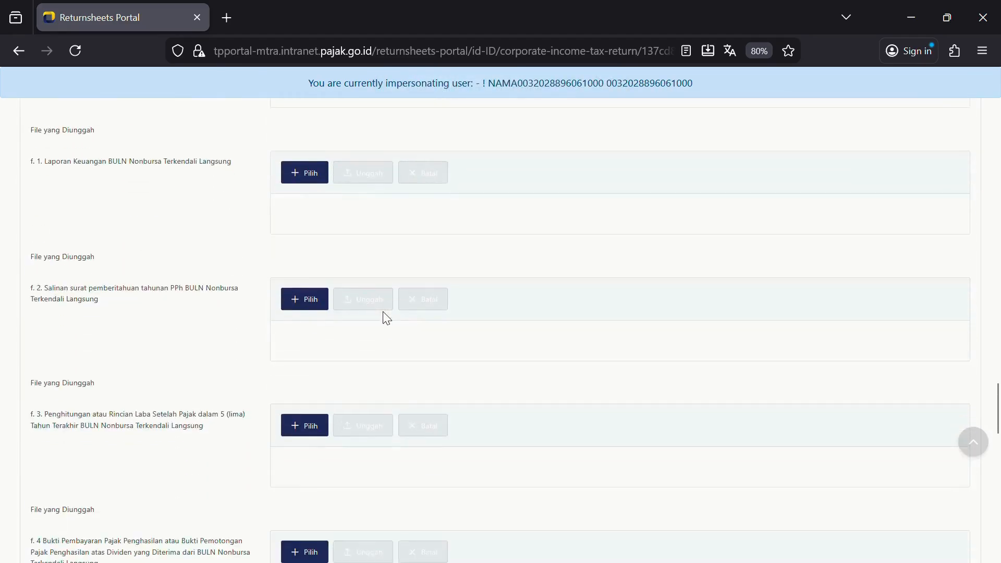
pyautogui.scroll(-8, 389, 319)
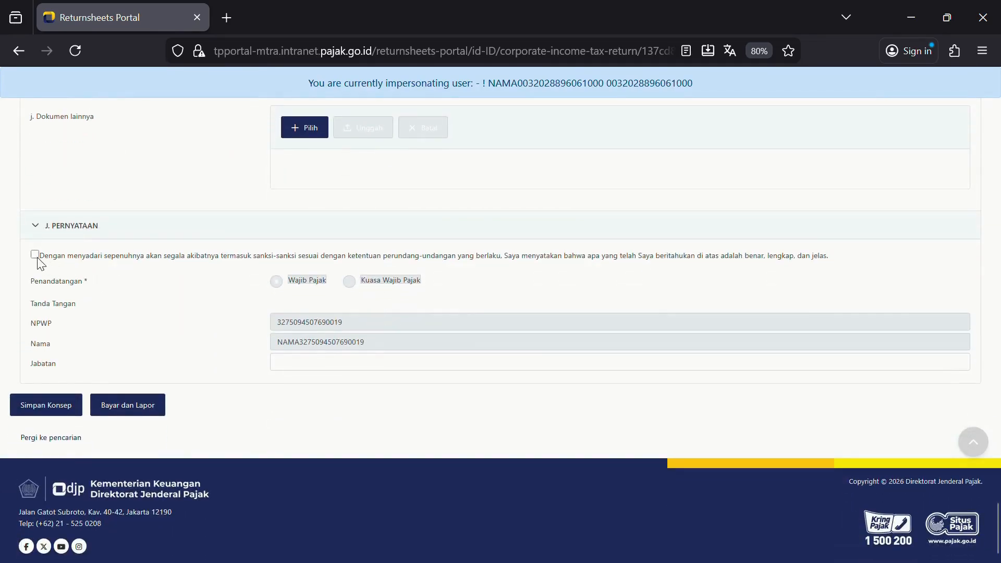
pyautogui.click(294, 366)
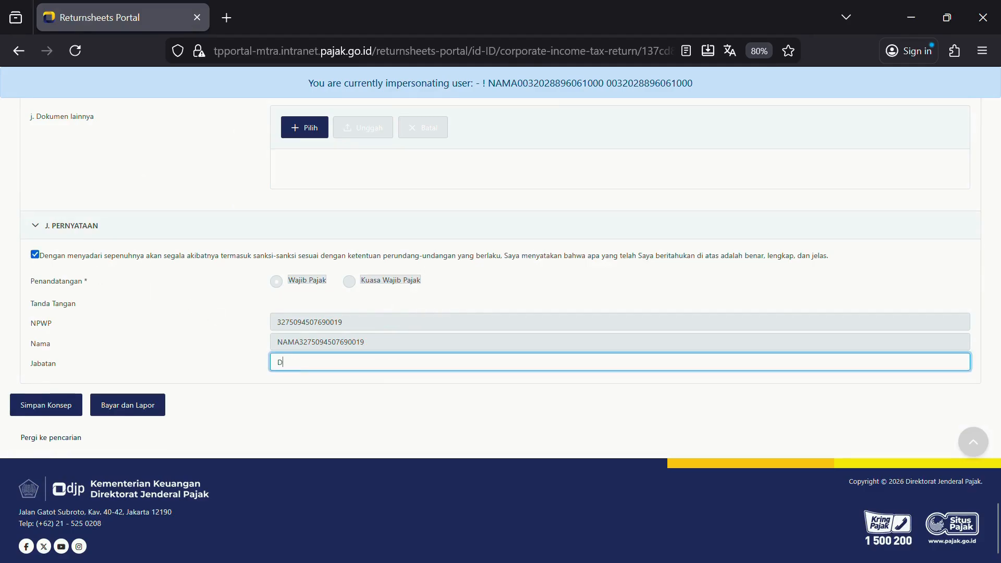
pyautogui.write('Direktur')
pyautogui.click(40, 407)
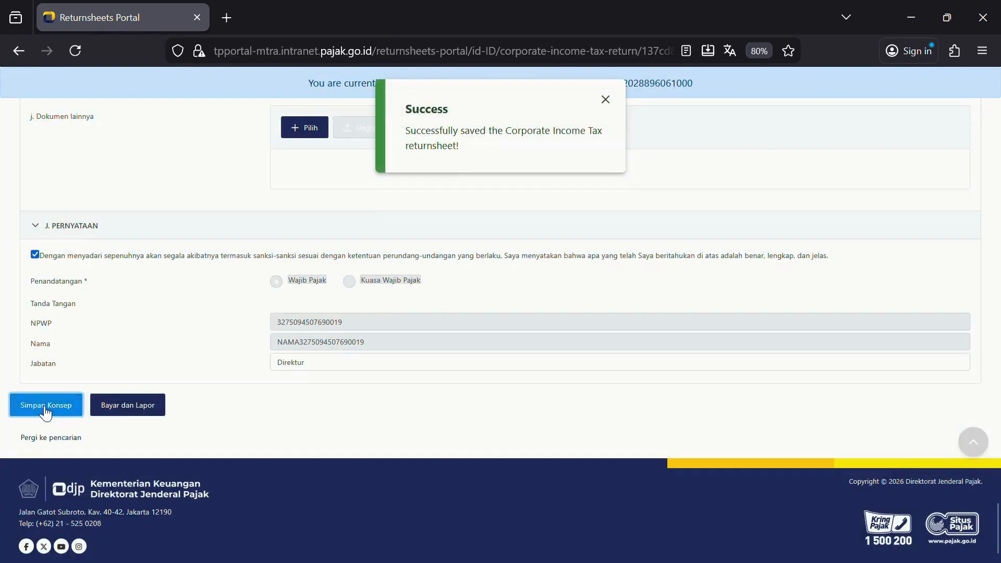
pyautogui.click(605, 100)
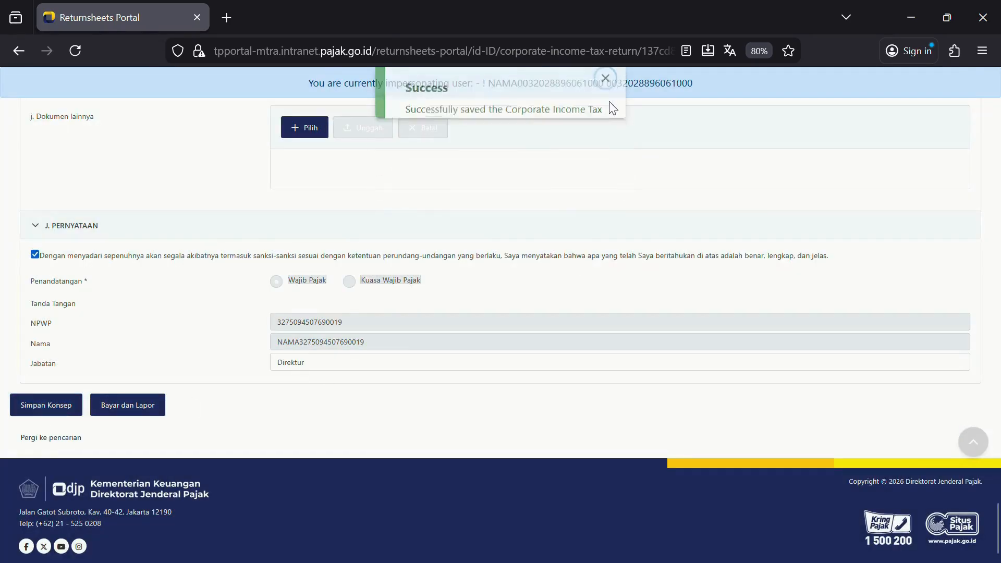
# Open attachment L1-C and examine the account rows listed in section A, Laporan Laba Rugi
pyautogui.press('ctrl+super+Right')
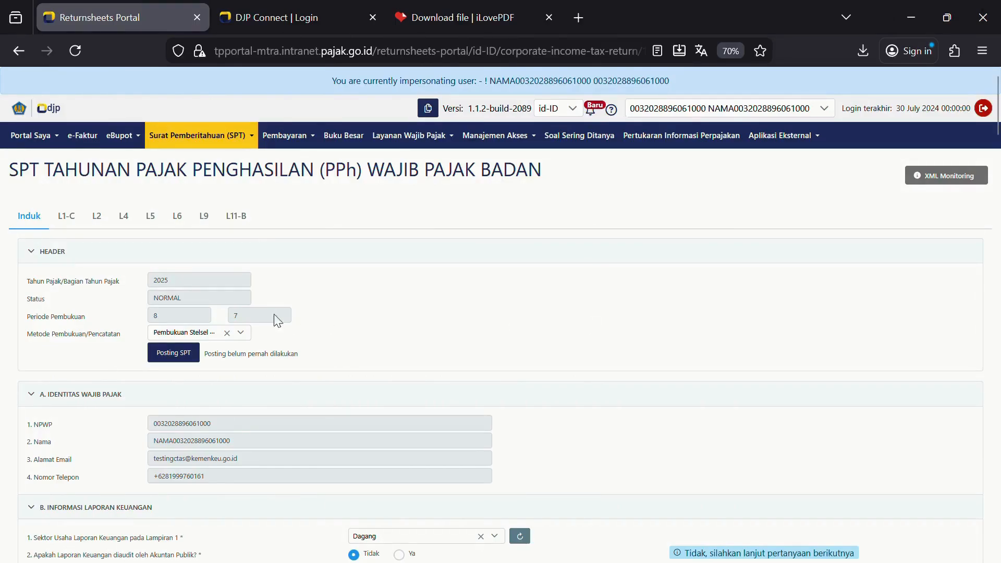
pyautogui.click(68, 218)
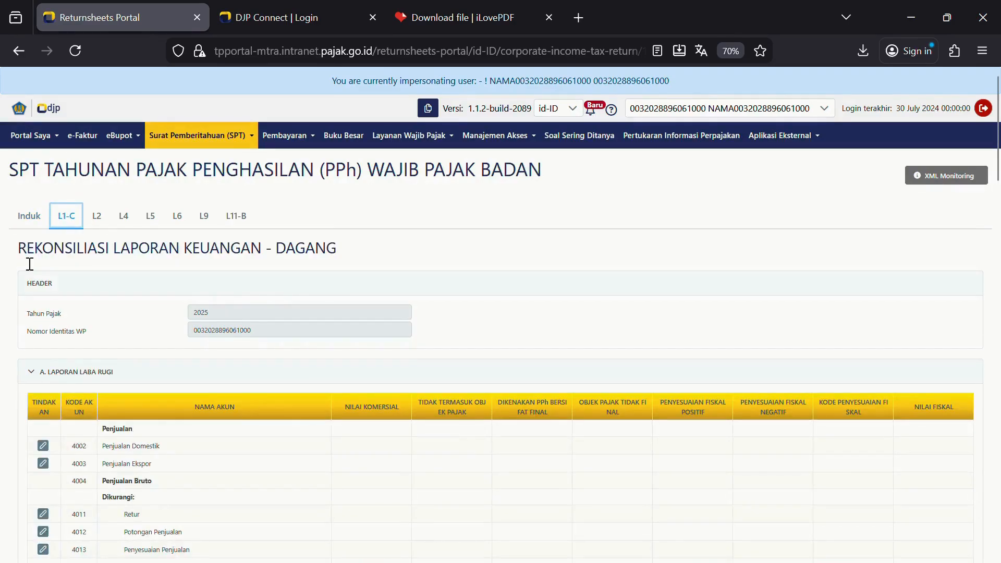
pyautogui.click(73, 385)
pyautogui.click(72, 394)
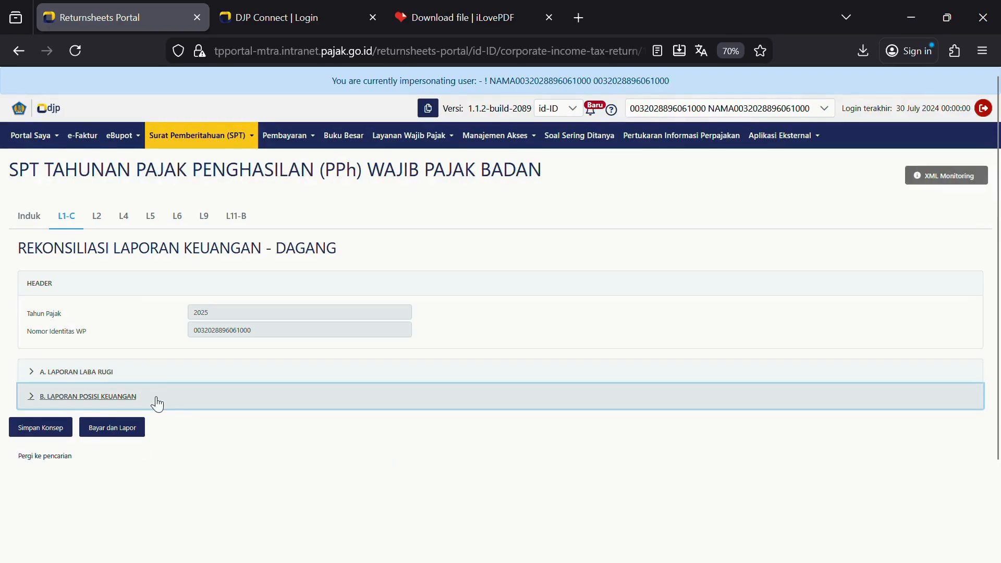
pyautogui.click(83, 375)
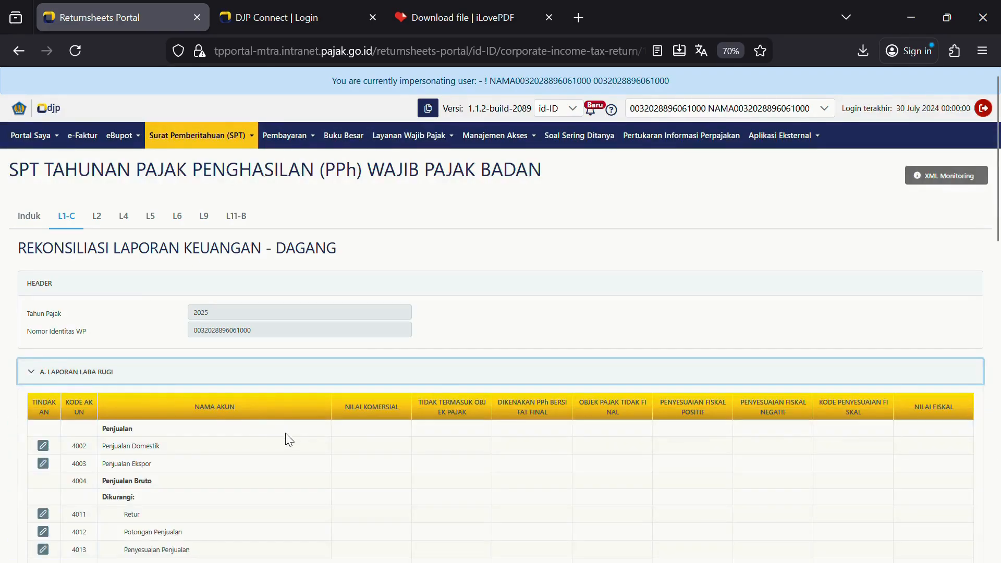
pyautogui.scroll(-2, 286, 440)
pyautogui.scroll(-4, 287, 440)
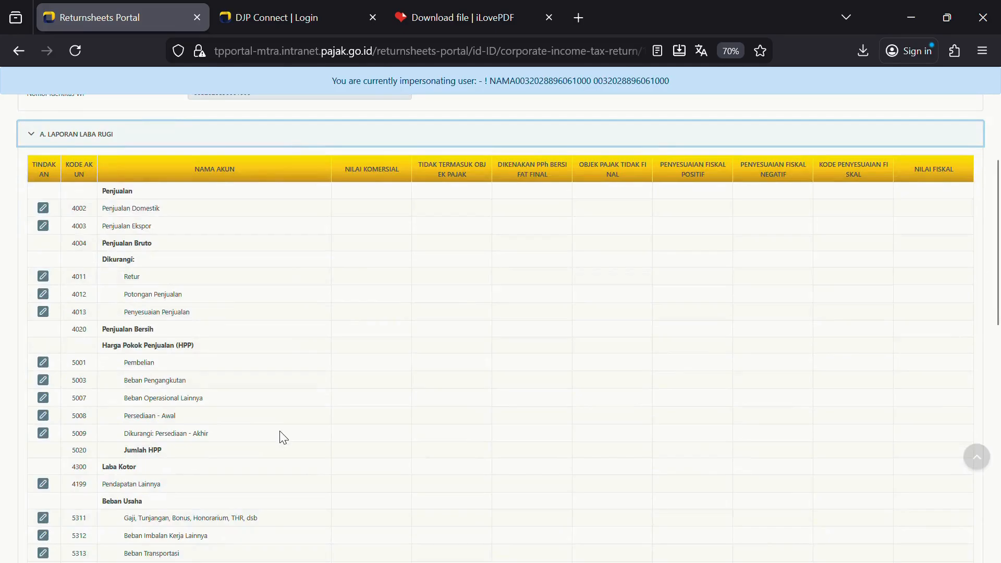
pyautogui.scroll(-3, 283, 436)
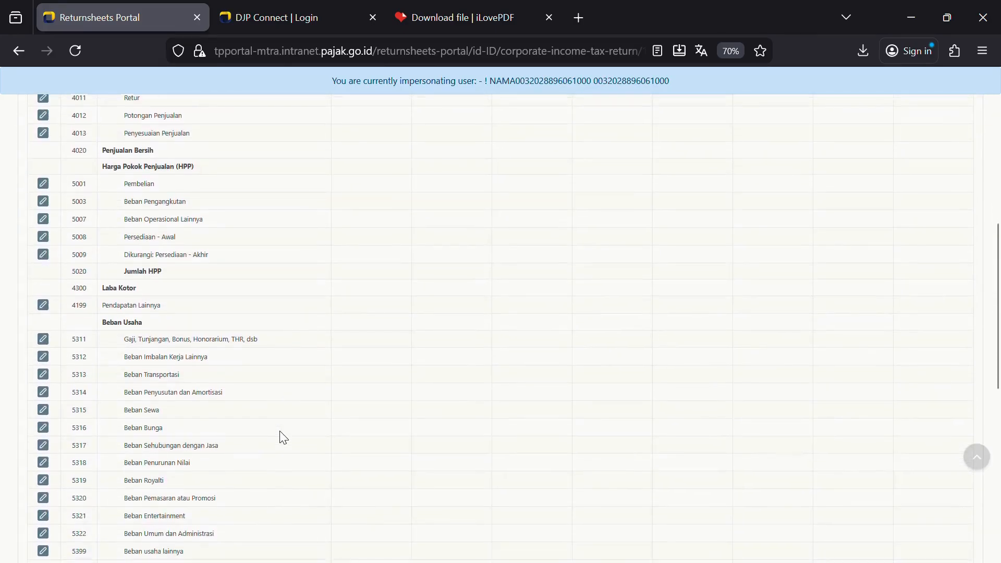
pyautogui.scroll(-4, 283, 436)
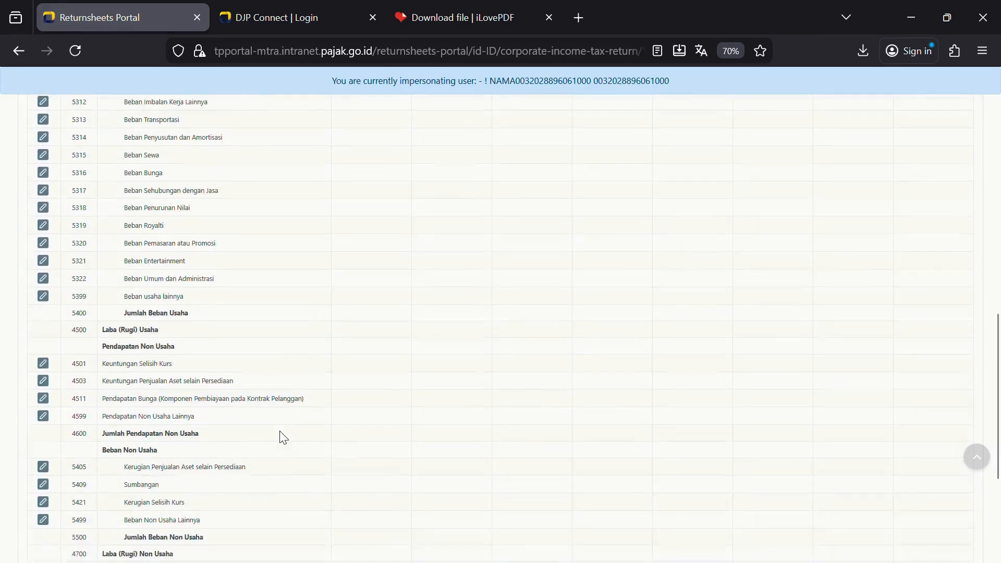
pyautogui.scroll(12, 283, 437)
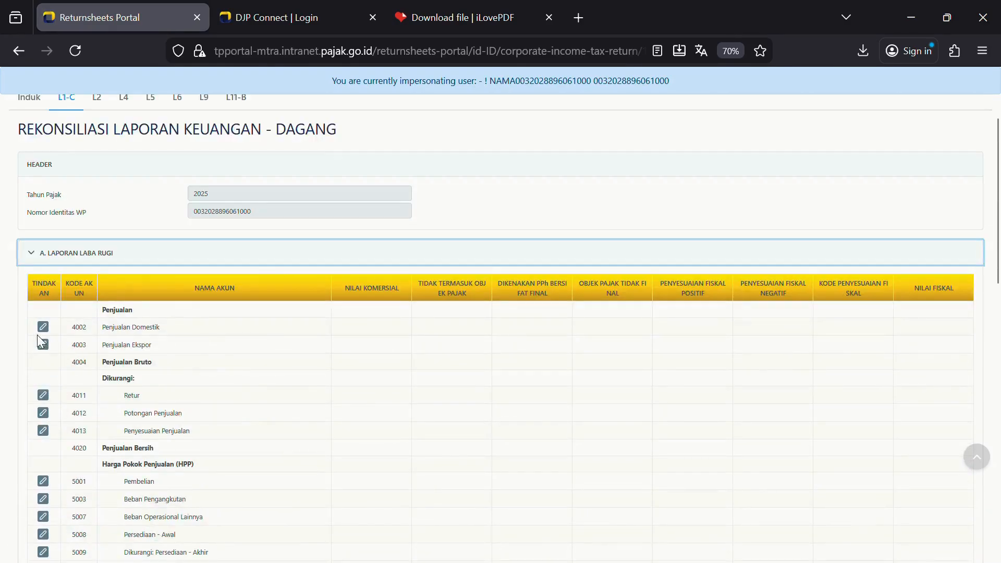
# For account 4002 Penjualan Domestik, set the commercial and PPh Final values to 2.000.000.000, and the non-object and both fiscal adjustments to 0
pyautogui.click(42, 329)
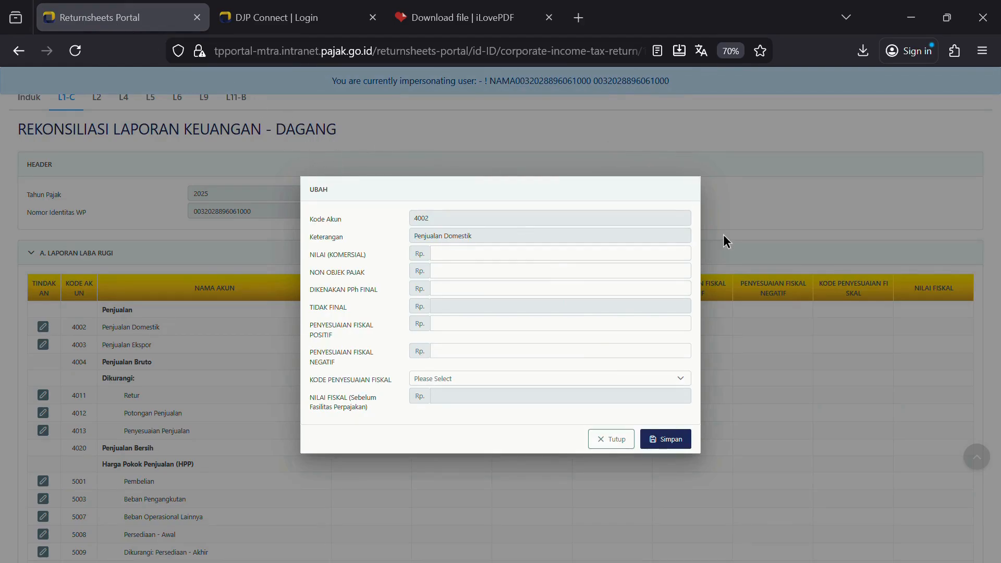
pyautogui.click(576, 255)
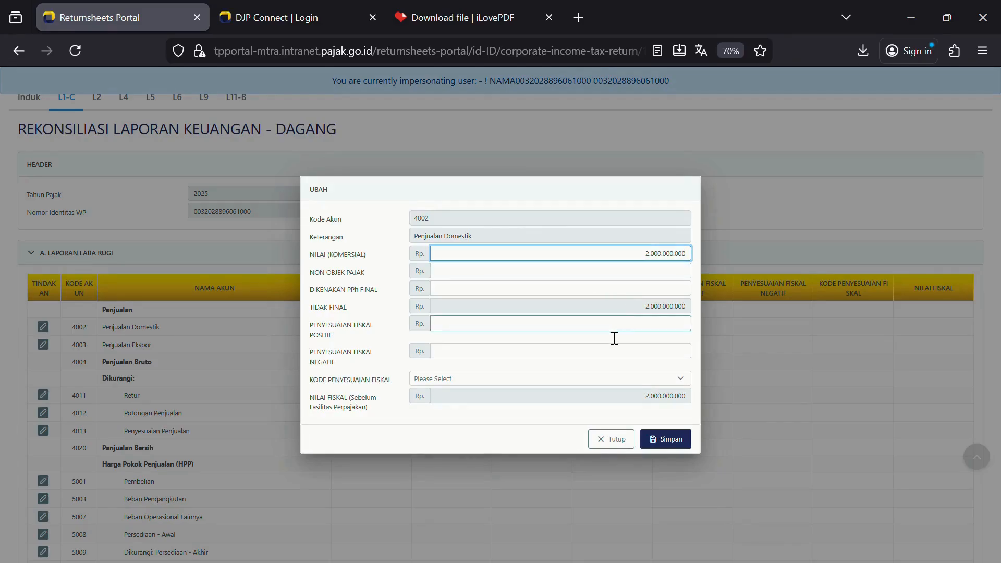
pyautogui.click(658, 278)
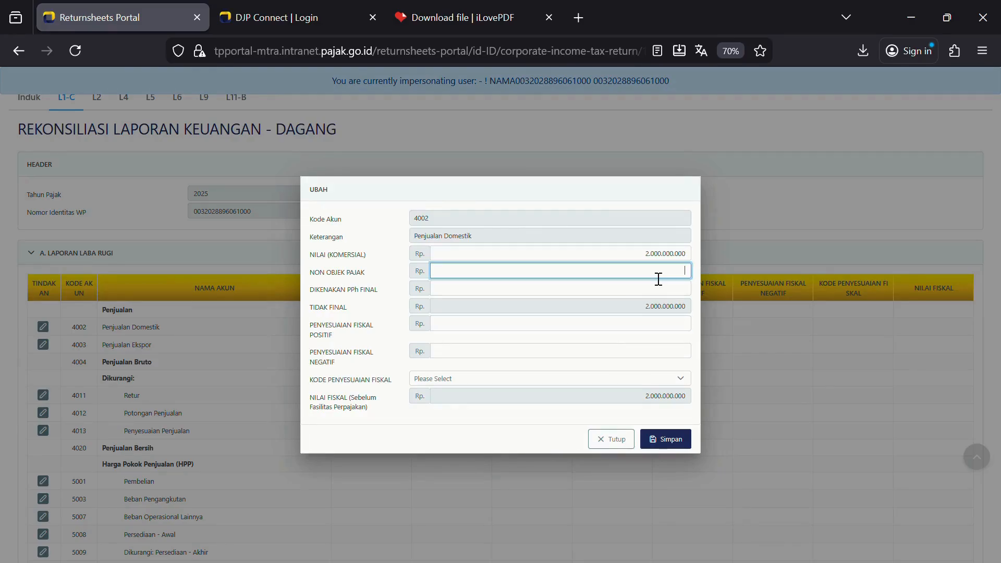
pyautogui.press('Tab')
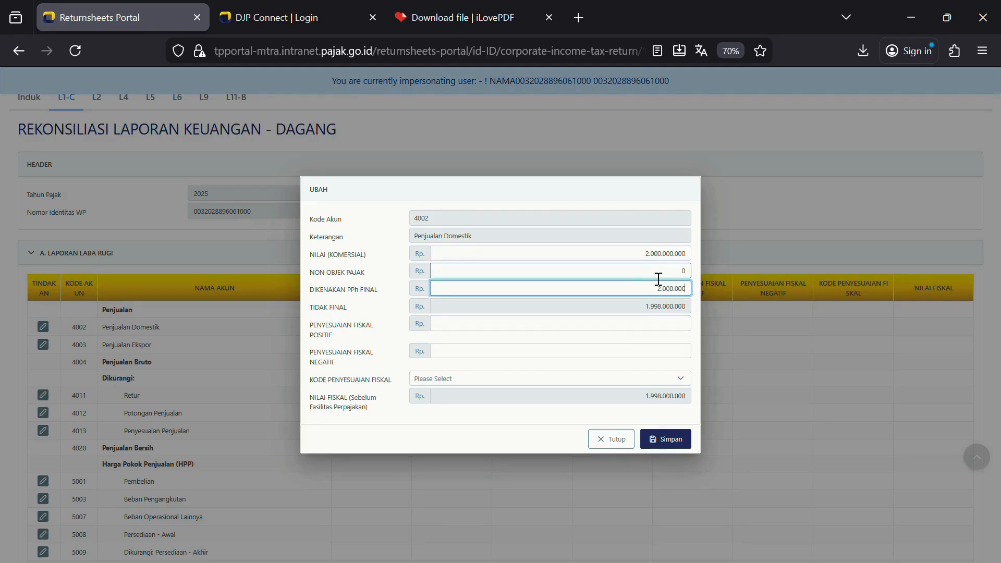
pyautogui.write('2.000.000.000')
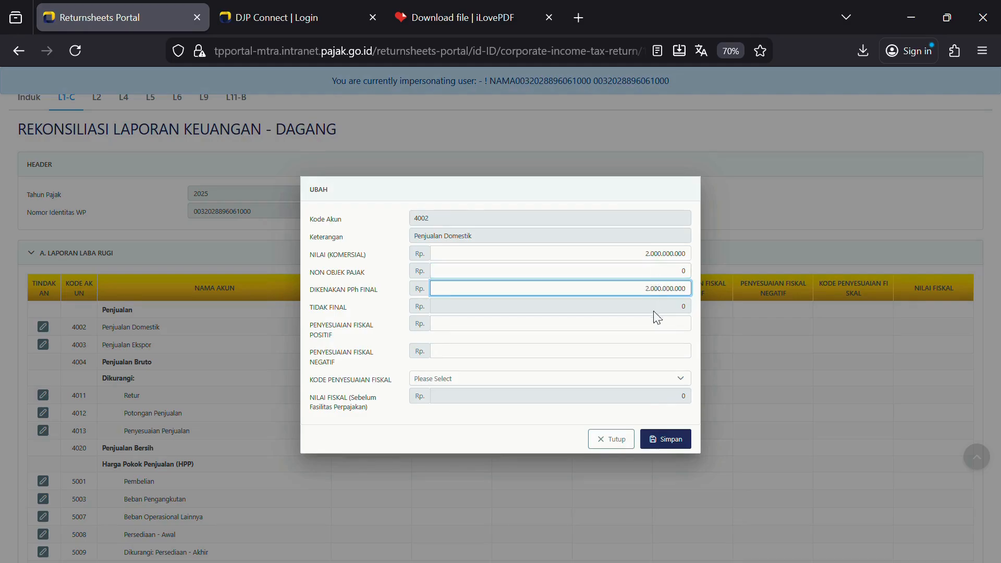
pyautogui.press('Tab')
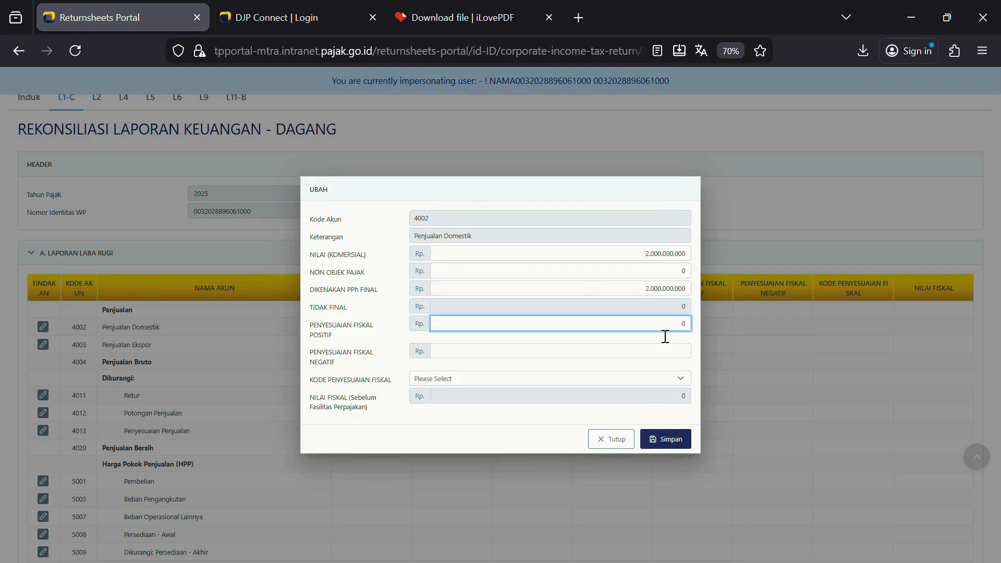
pyautogui.press('Tab')
# Assign fiscal adjustment code FNE-01 to Penjualan Domestik and save the entry
pyautogui.click(633, 377)
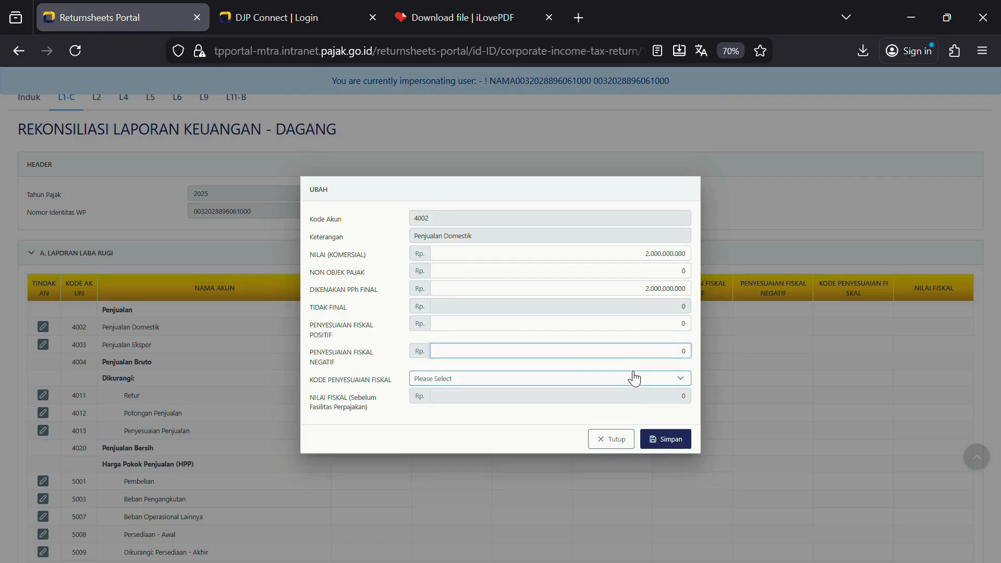
pyautogui.write('final')
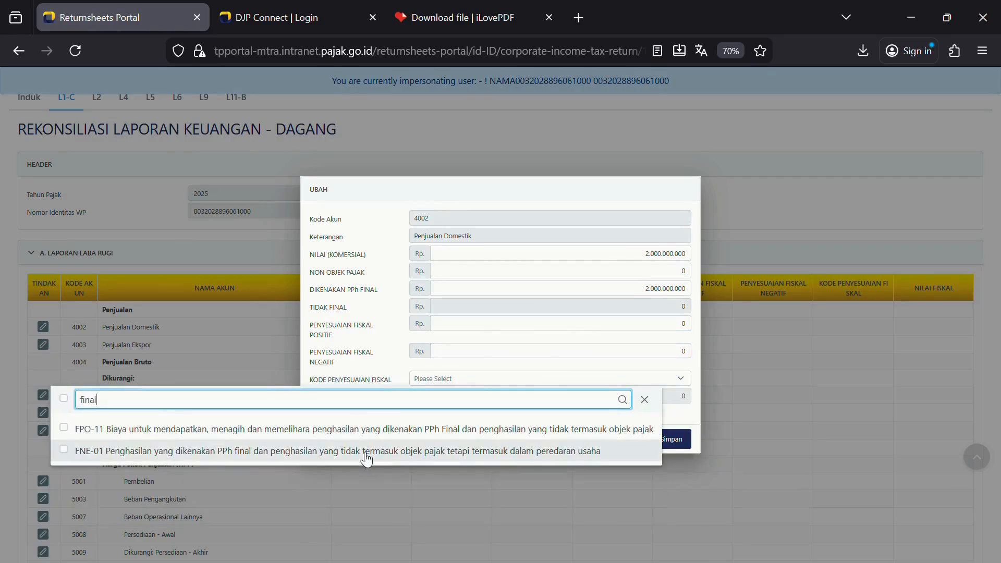
pyautogui.click(365, 452)
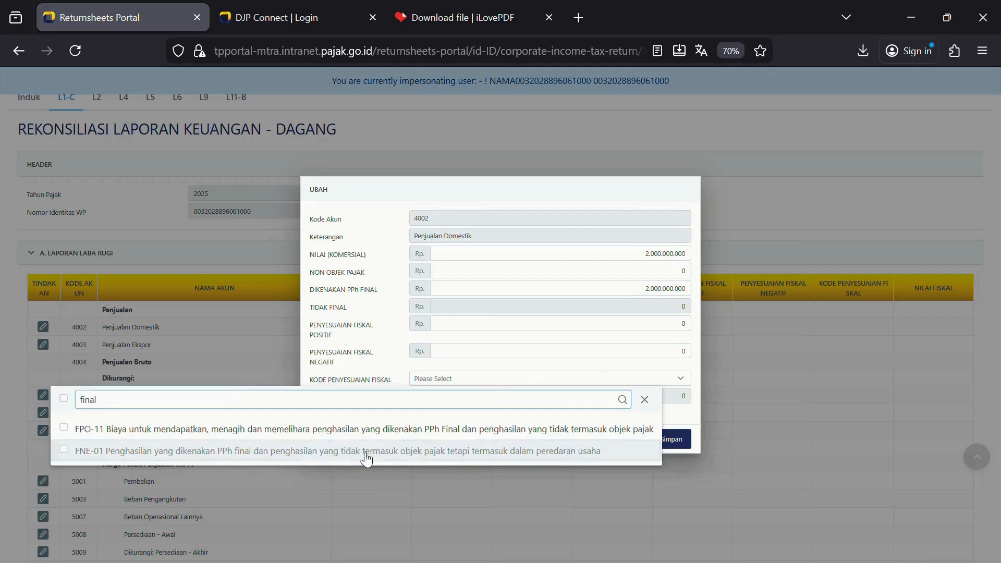
pyautogui.click(734, 429)
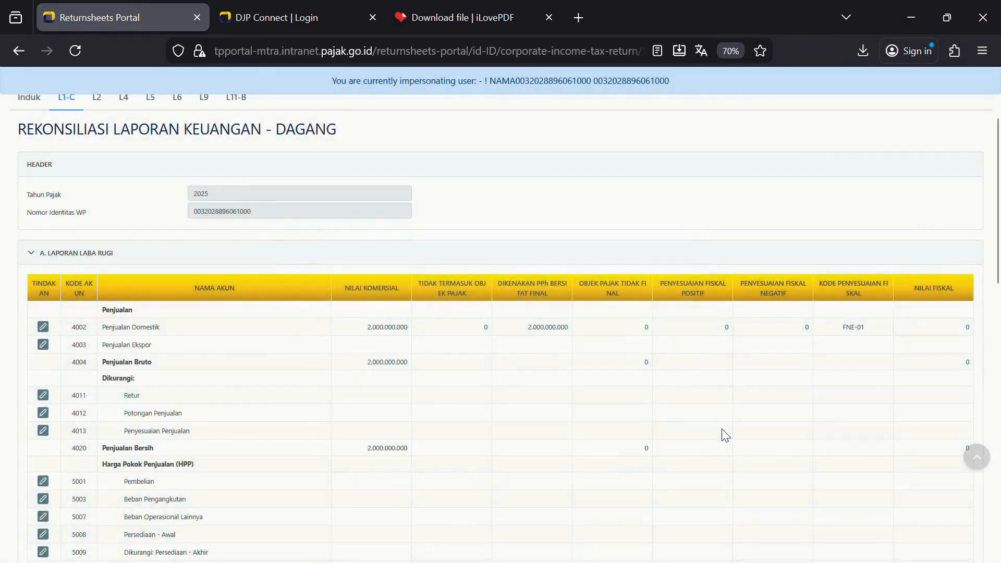
# Set the commercial value of account 5001 Pembelian under Harga Pokok Penjualan to 1.365.000.000
pyautogui.scroll(-5, 387, 383)
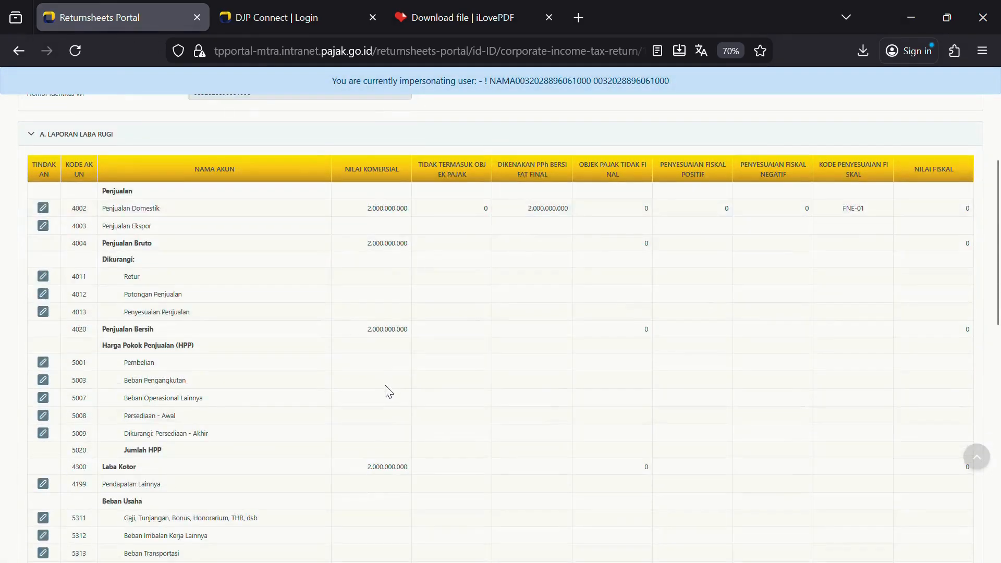
pyautogui.scroll(-1, 388, 394)
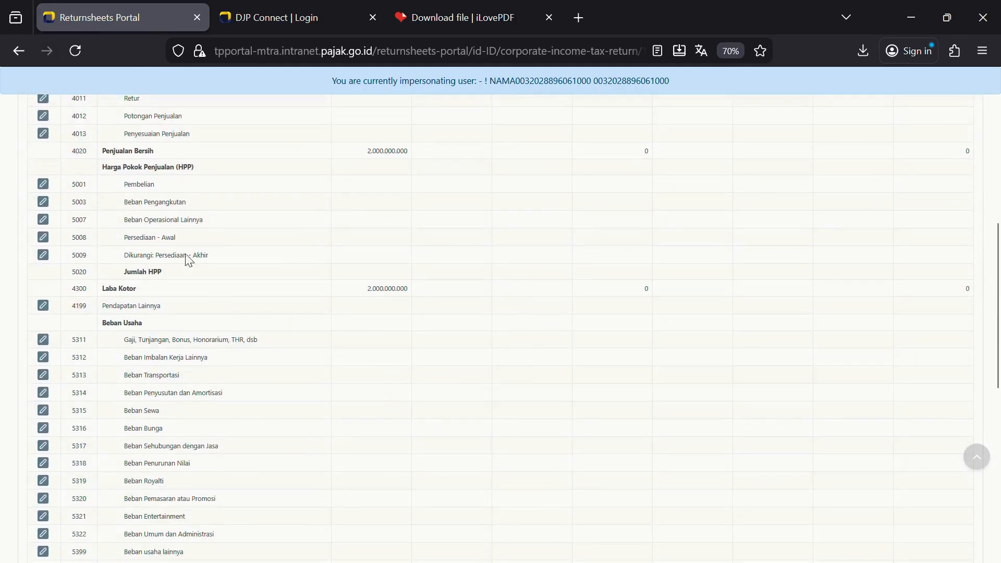
pyautogui.click(44, 186)
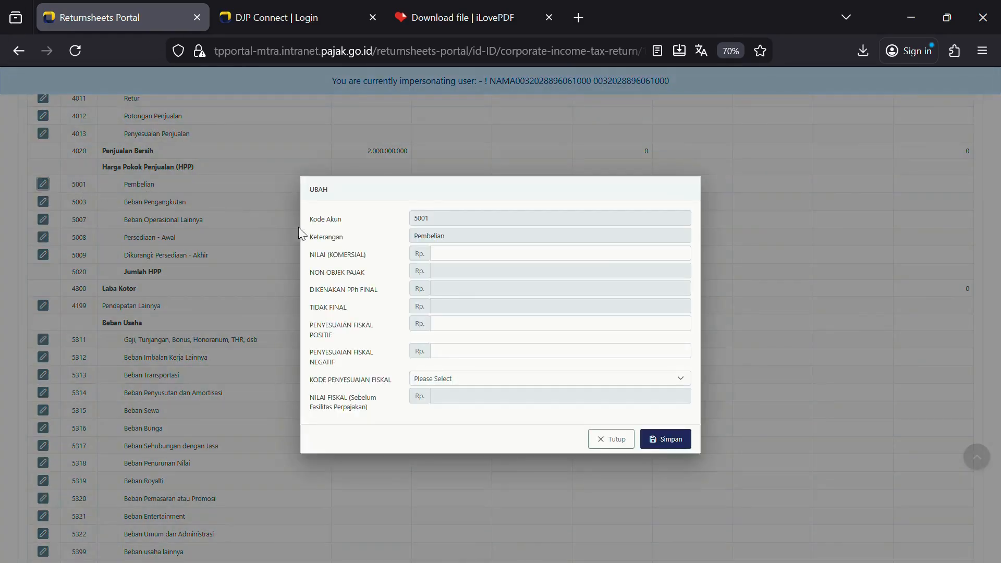
pyautogui.click(602, 259)
pyautogui.click(583, 268)
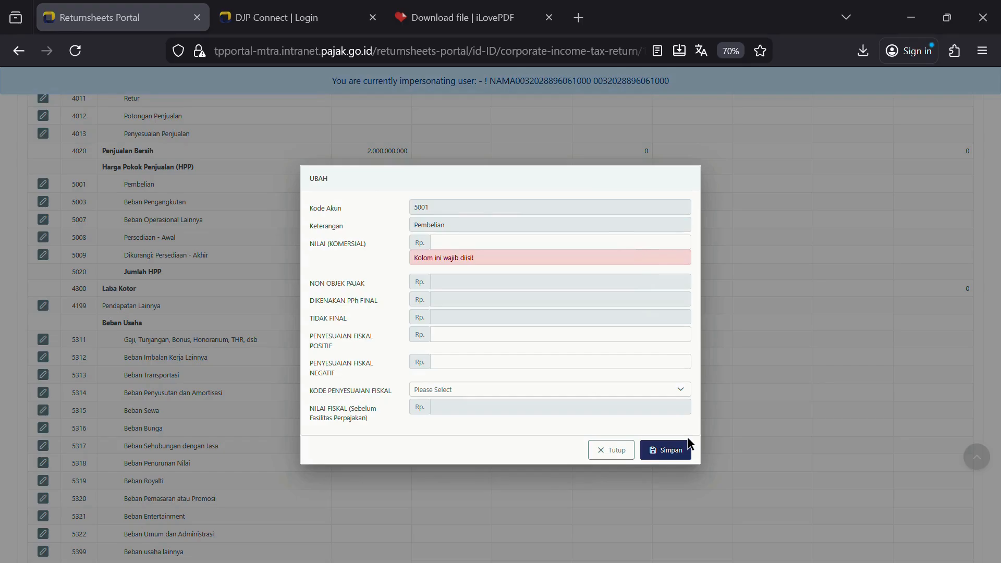
pyautogui.click(532, 408)
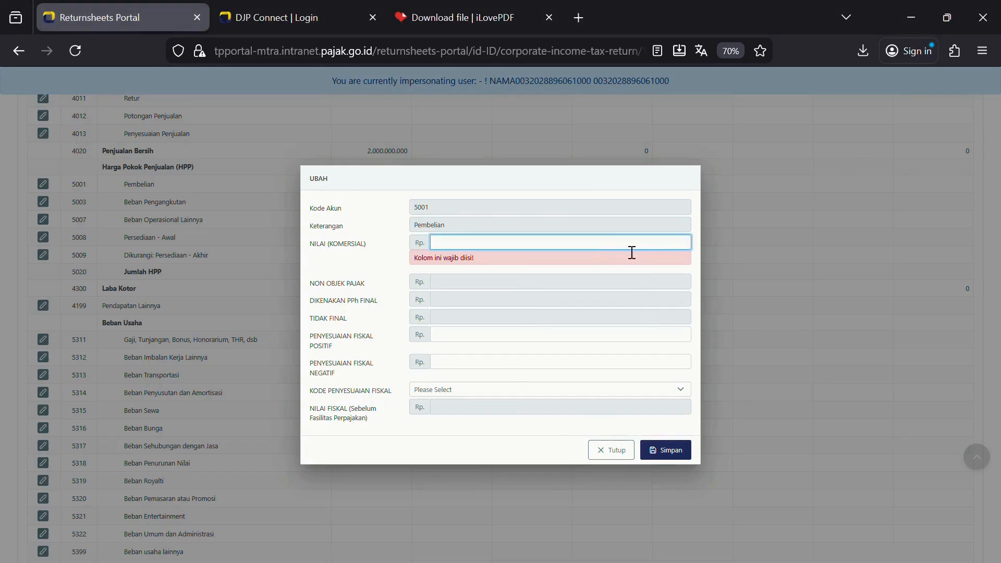
pyautogui.write('1')
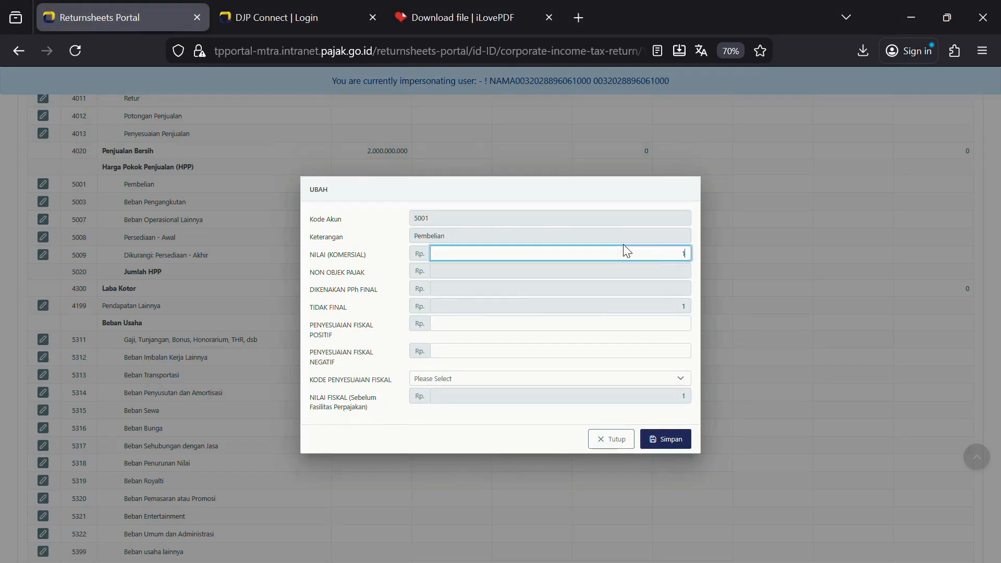
pyautogui.write('.365.')
pyautogui.write('000.000')
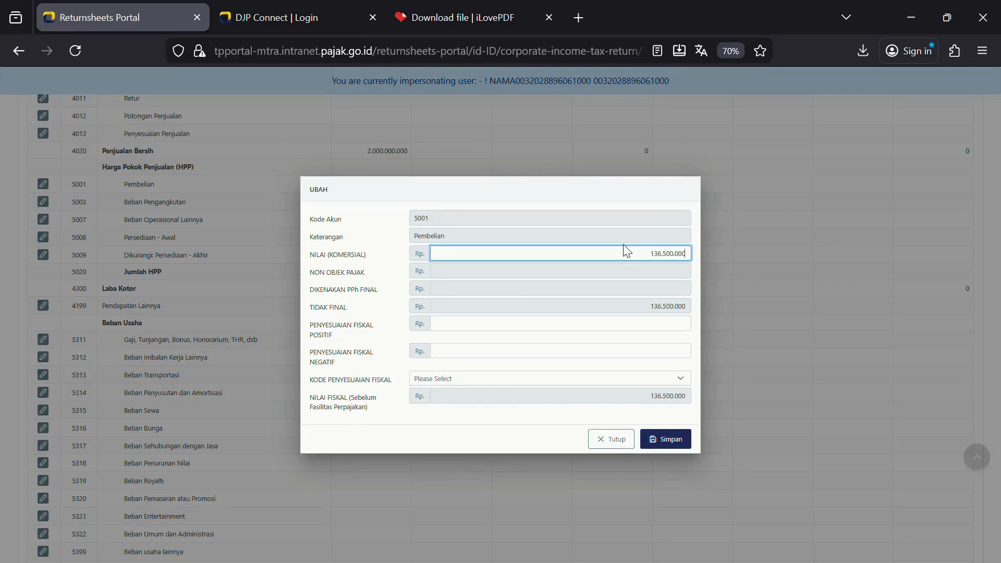
# Set Pembelian's positive fiscal adjustment to 1.365.000.000 and negative adjustment to 0, assign code FPO-11, and save the entry
pyautogui.click(649, 329)
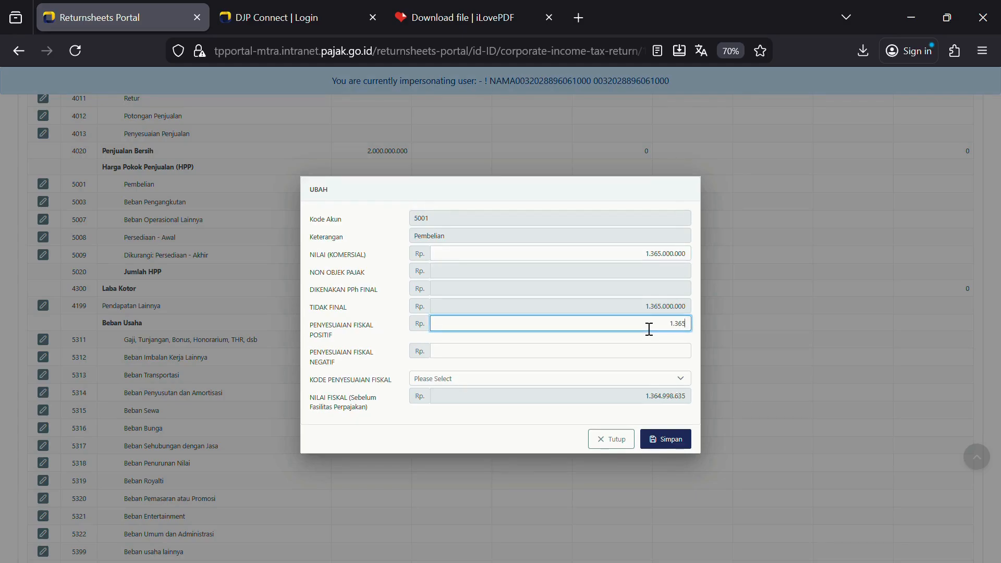
pyautogui.write('1.365.000.000')
pyautogui.click(656, 354)
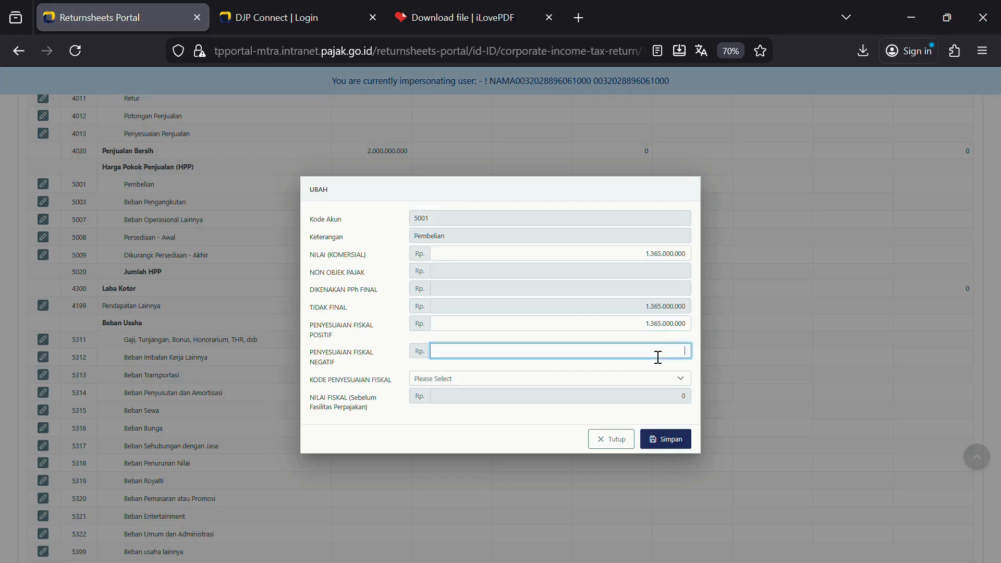
pyautogui.click(661, 380)
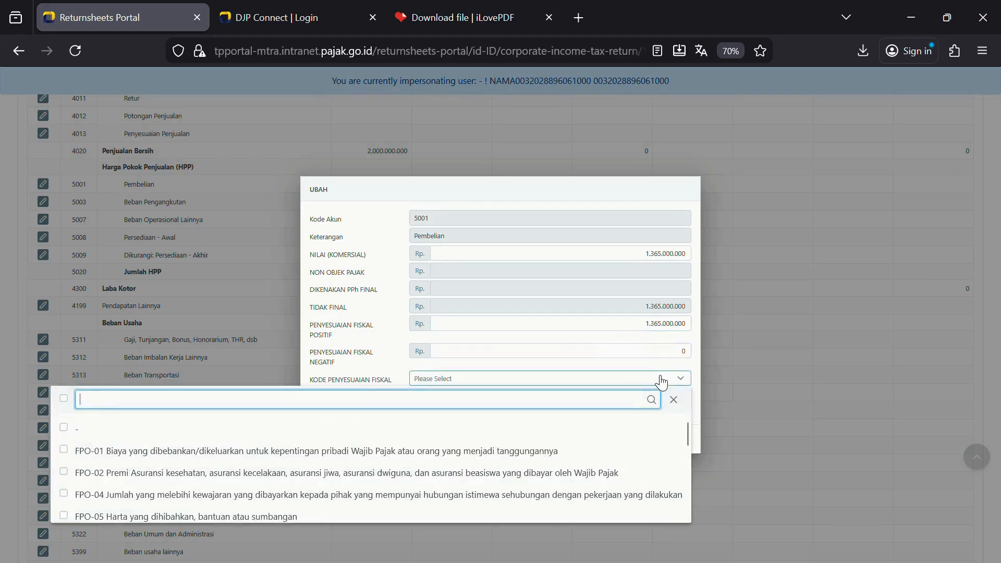
pyautogui.write('biaya')
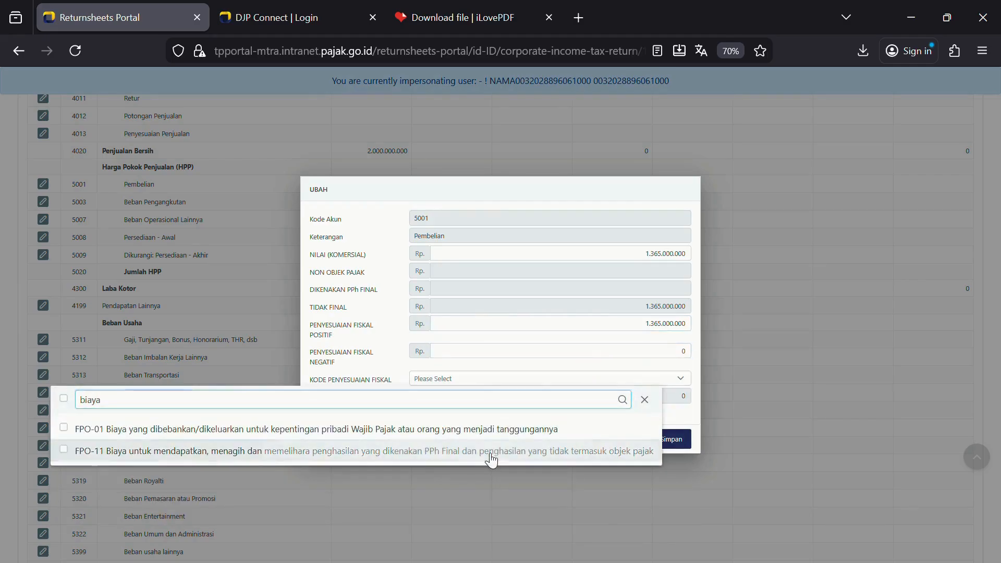
pyautogui.click(500, 451)
pyautogui.click(772, 428)
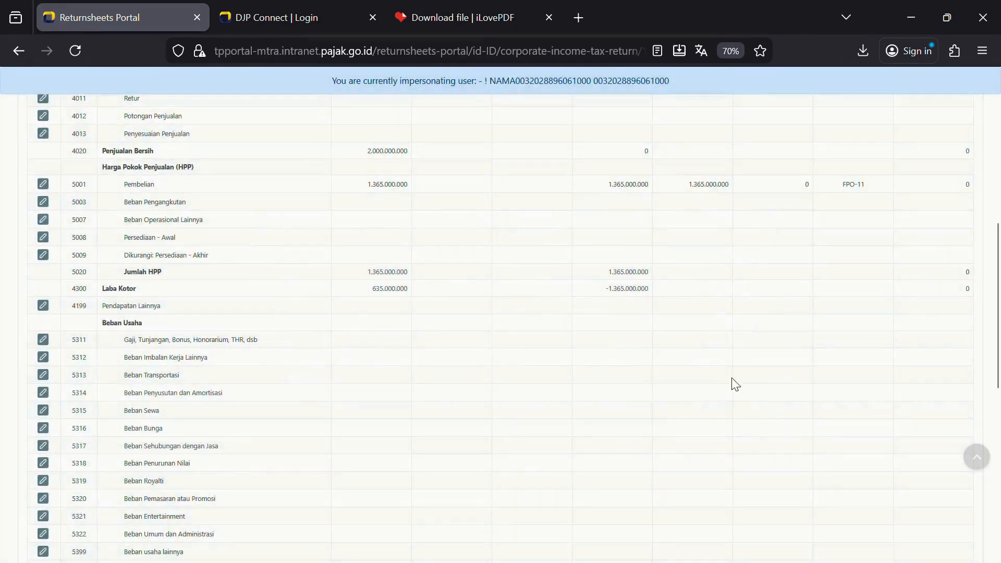
# Review the remaining Laporan Laba Rugi accounts on L1-C, collapse that section and expand Laporan Posisi Keuangan
pyautogui.scroll(-1, 312, 378)
pyautogui.scroll(-3, 311, 378)
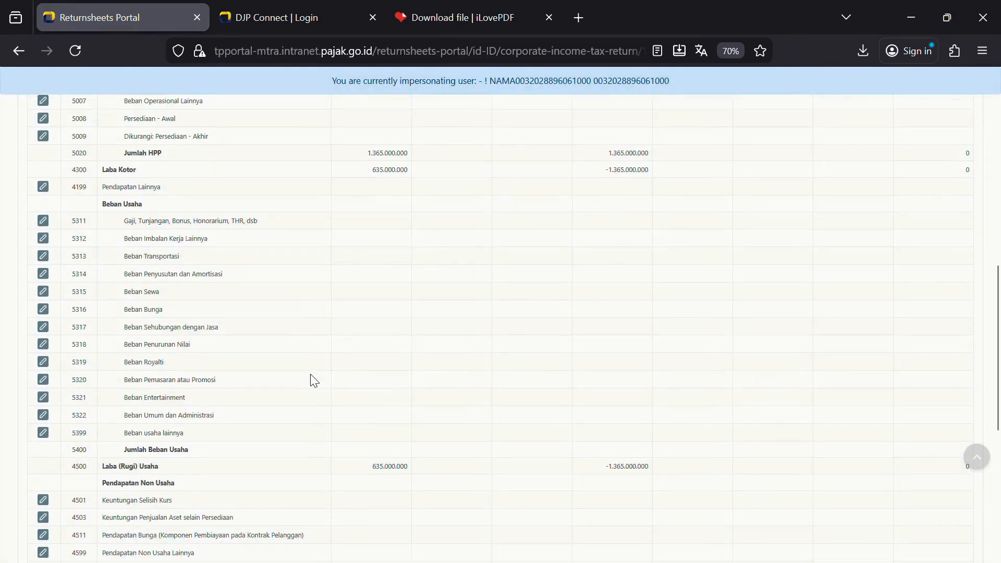
pyautogui.scroll(-3, 373, 270)
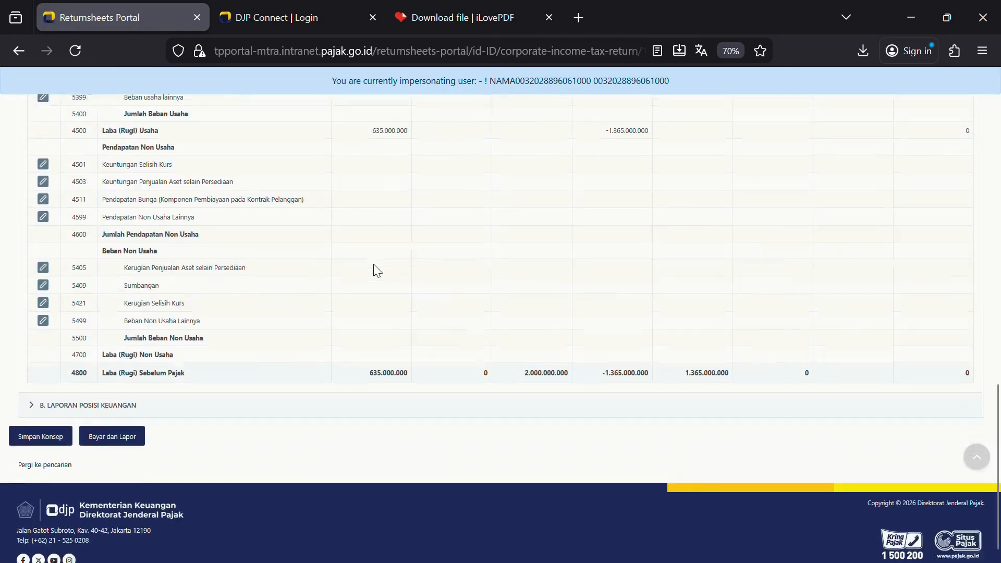
pyautogui.scroll(10, 293, 307)
pyautogui.scroll(2, 267, 309)
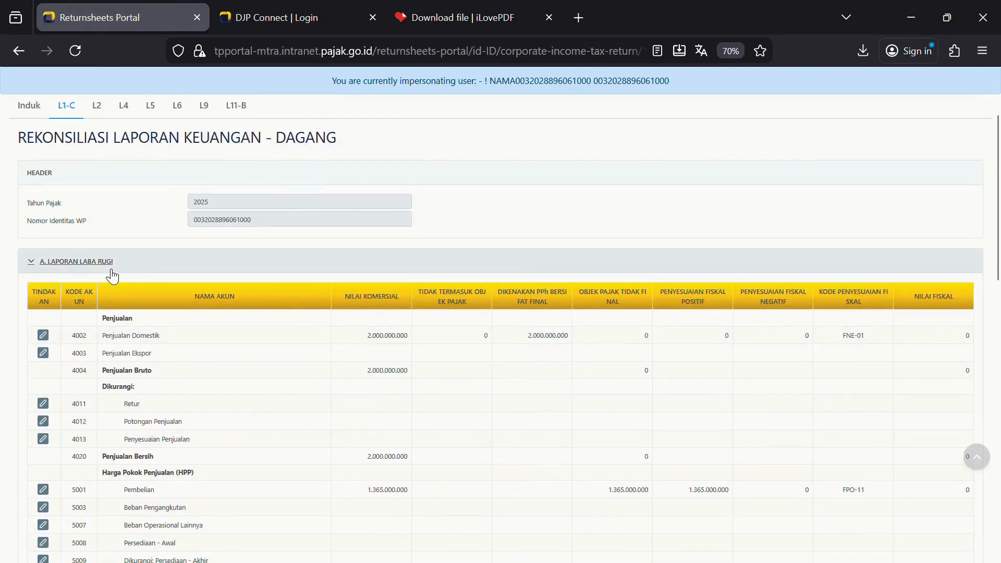
pyautogui.click(110, 264)
pyautogui.click(83, 288)
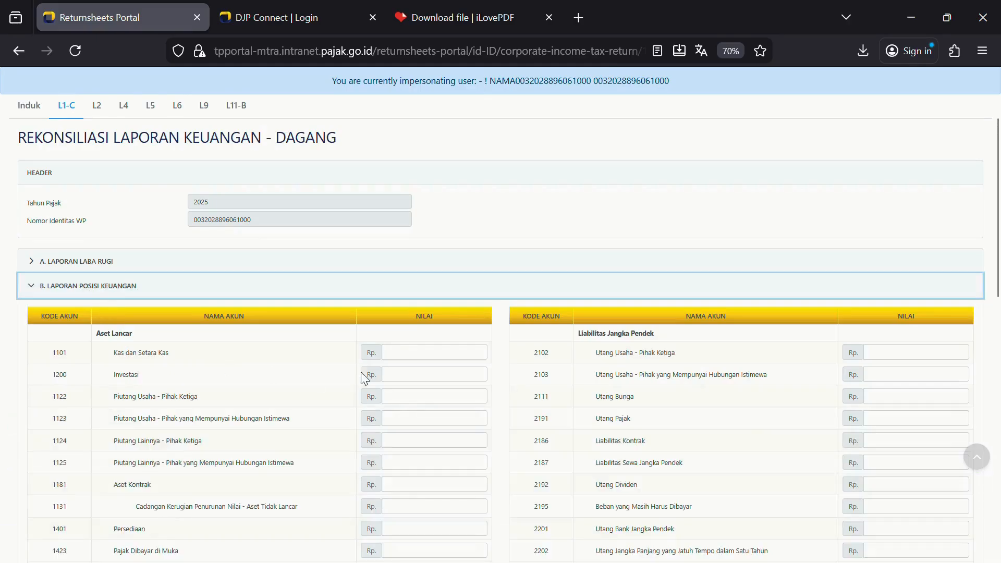
# Set the value of account 1101 Kas dan Setara Kas under Aset Lancar to 200.000.000
pyautogui.scroll(-1, 368, 376)
pyautogui.click(440, 297)
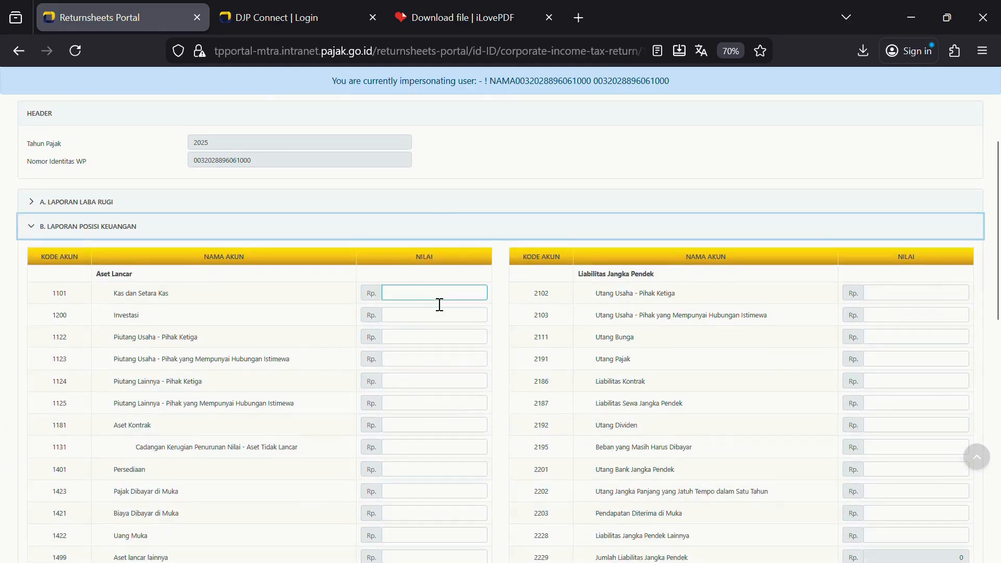
pyautogui.click(440, 548)
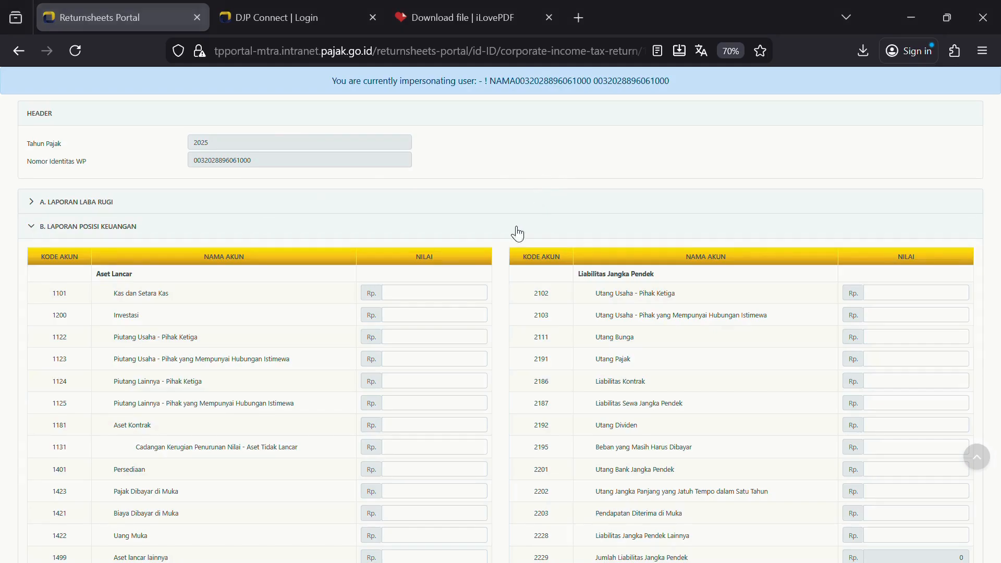
pyautogui.click(456, 295)
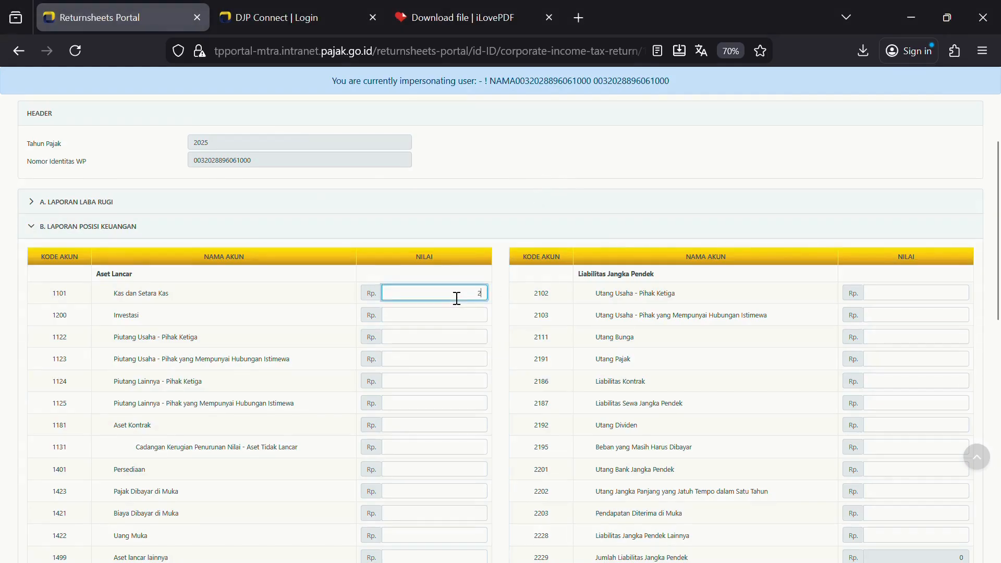
pyautogui.write('200.000.000')
# Save the return as a draft with the L1-C balance sheet entry and dismiss the notification
pyautogui.scroll(-2, 502, 368)
pyautogui.scroll(-4, 498, 375)
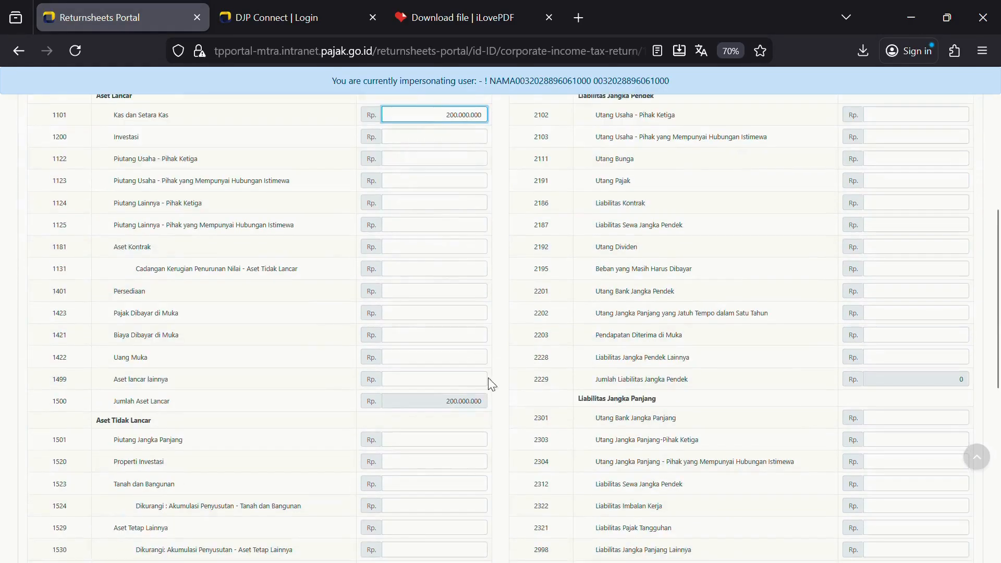
pyautogui.scroll(-10, 484, 413)
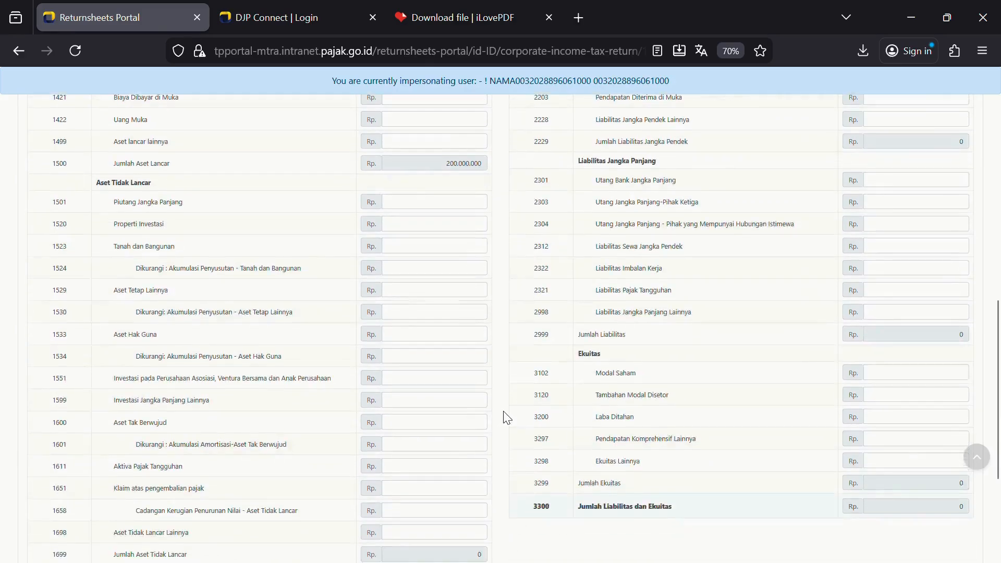
pyautogui.scroll(-2, 875, 442)
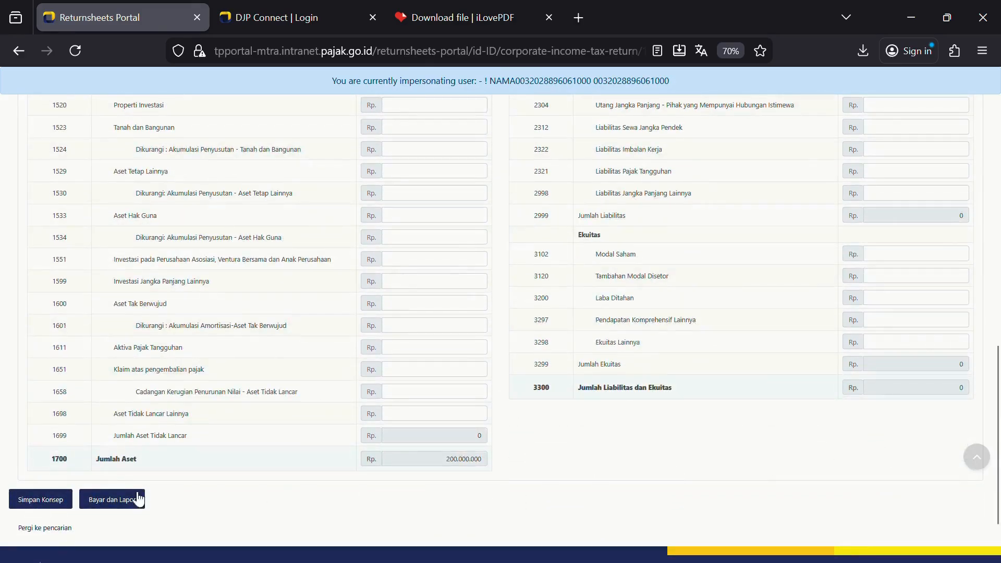
pyautogui.click(63, 500)
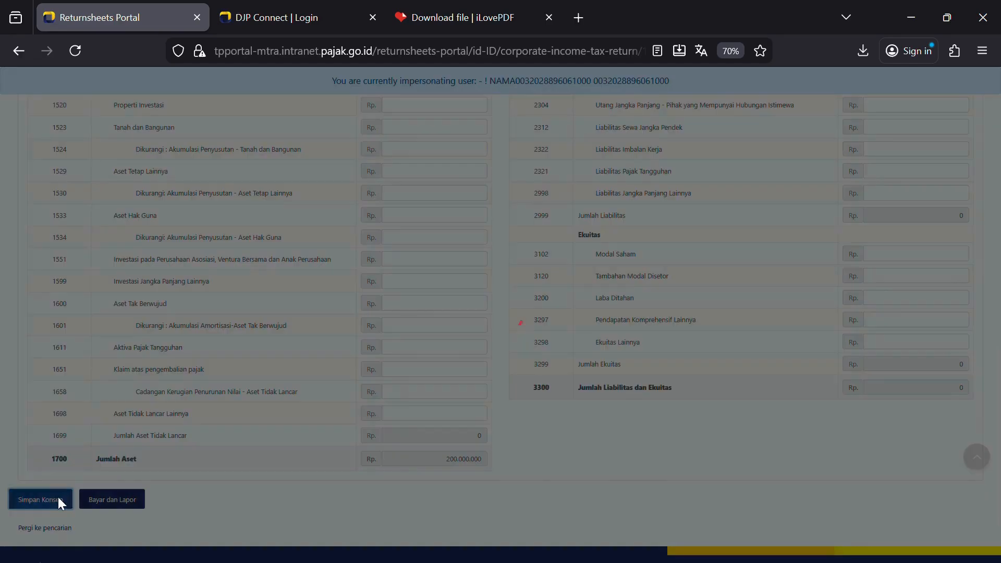
pyautogui.scroll(8, 725, 368)
pyautogui.scroll(10, 724, 366)
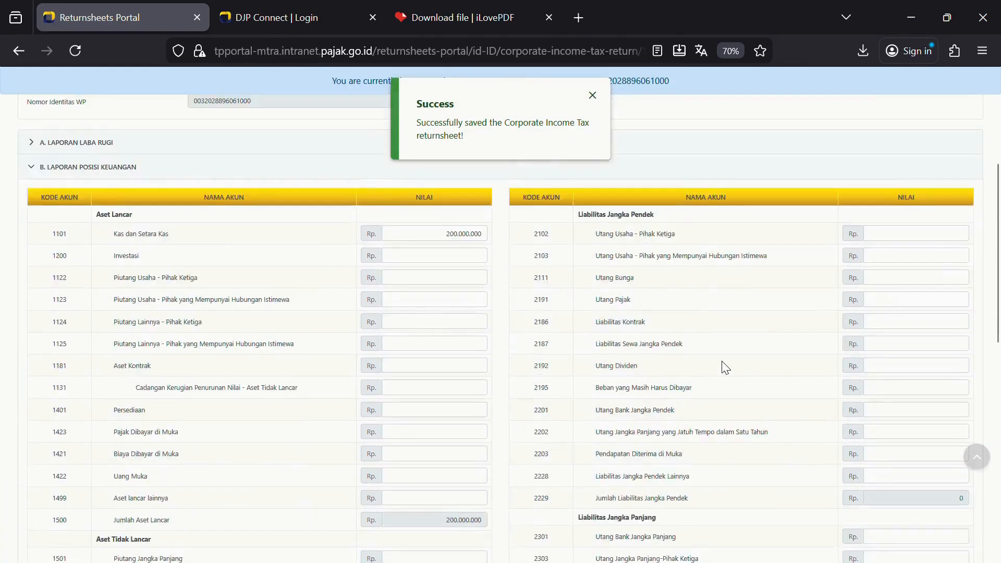
pyautogui.click(593, 95)
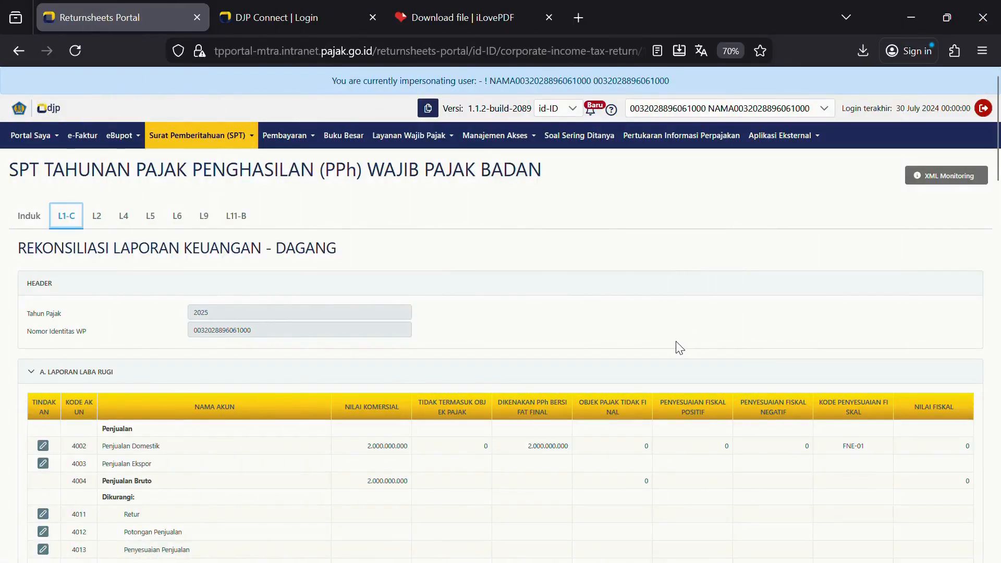
# Open attachment L2, look at both ownership sections, and leave only the shareholder list in section A expanded
pyautogui.click(103, 221)
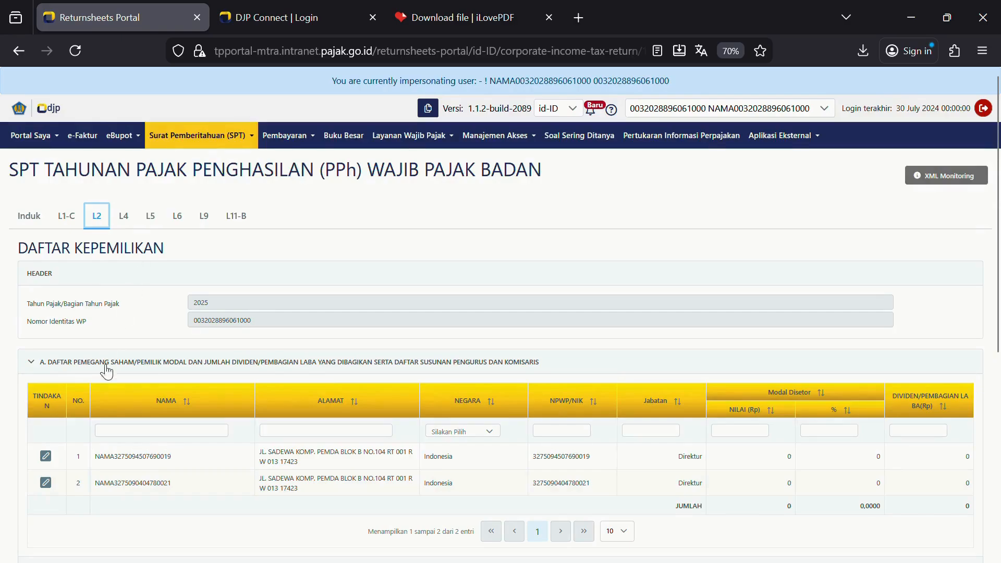
pyautogui.scroll(-1, 88, 339)
pyautogui.click(81, 305)
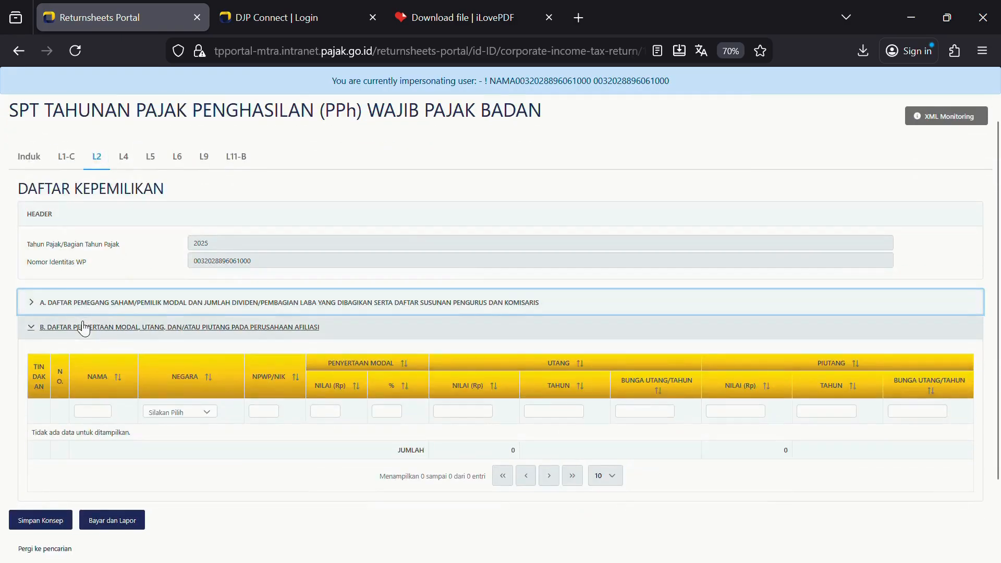
pyautogui.click(83, 327)
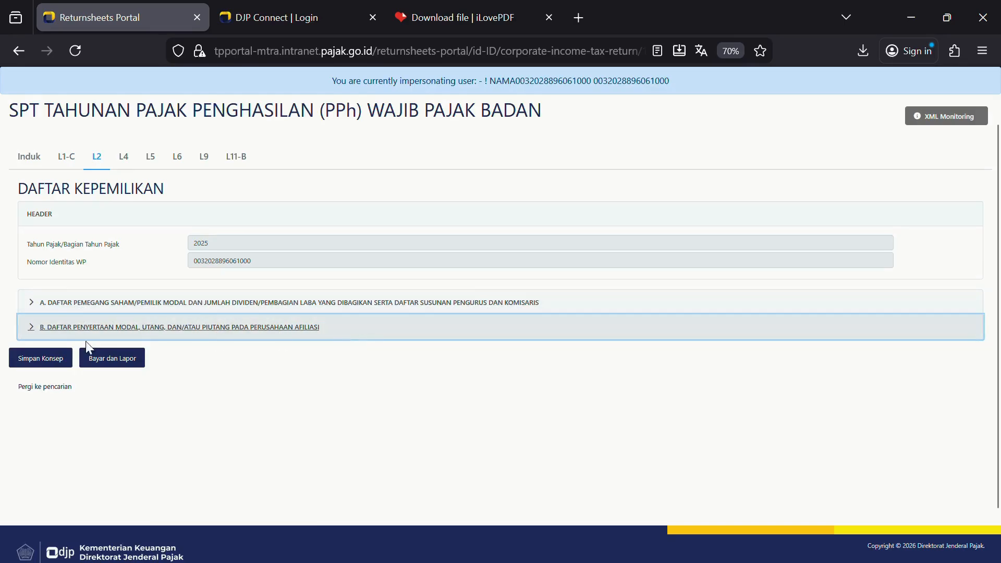
pyautogui.click(63, 306)
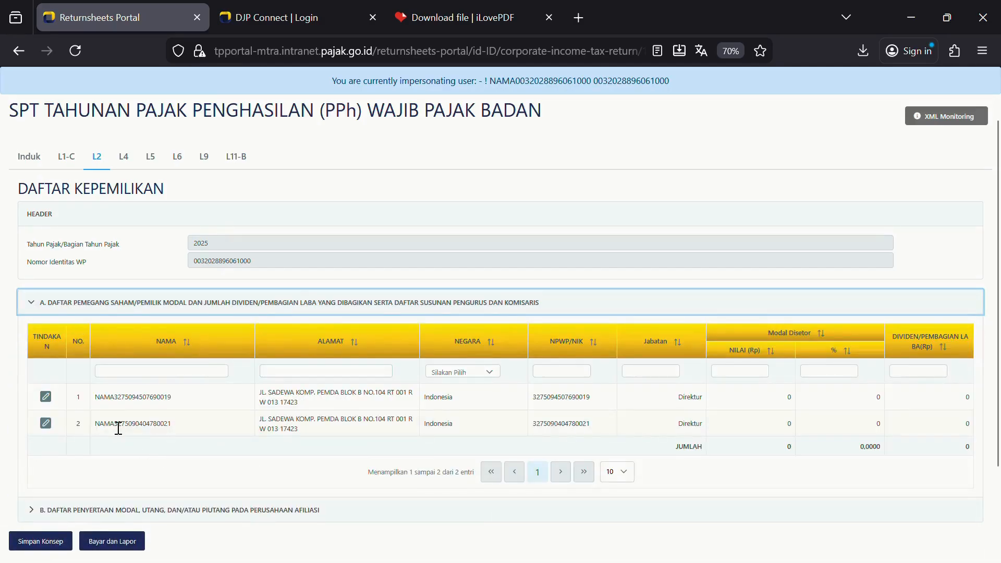
# Set the first shareholder's paid-up capital to 300.000.000 and its percentage to 50, and save the entry
pyautogui.click(46, 397)
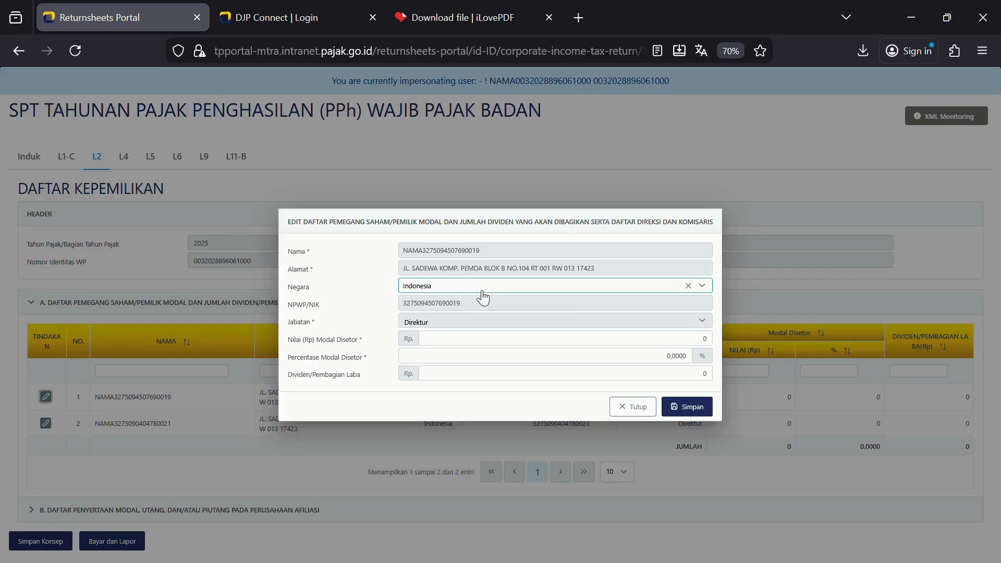
pyautogui.click(463, 340)
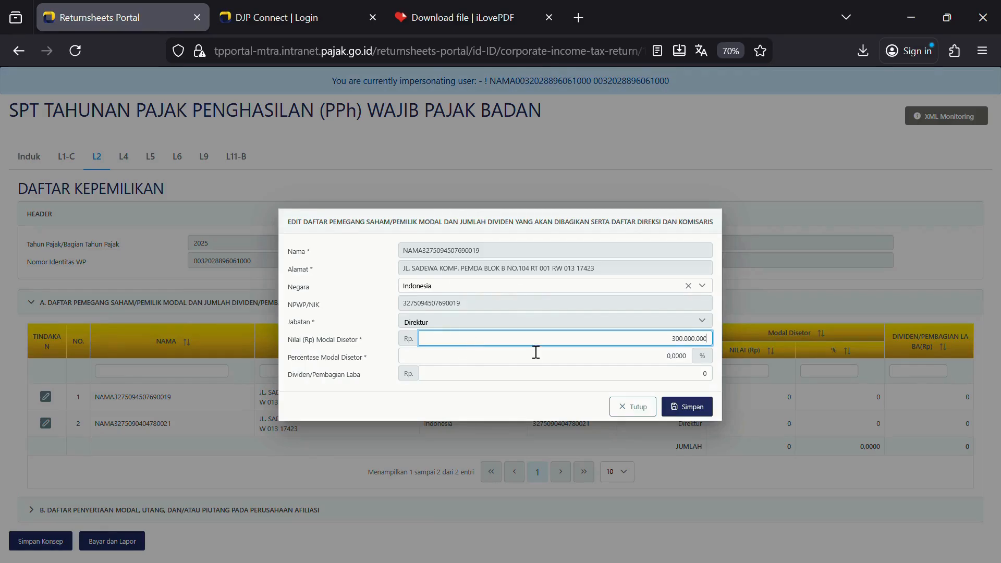
pyautogui.click(671, 363)
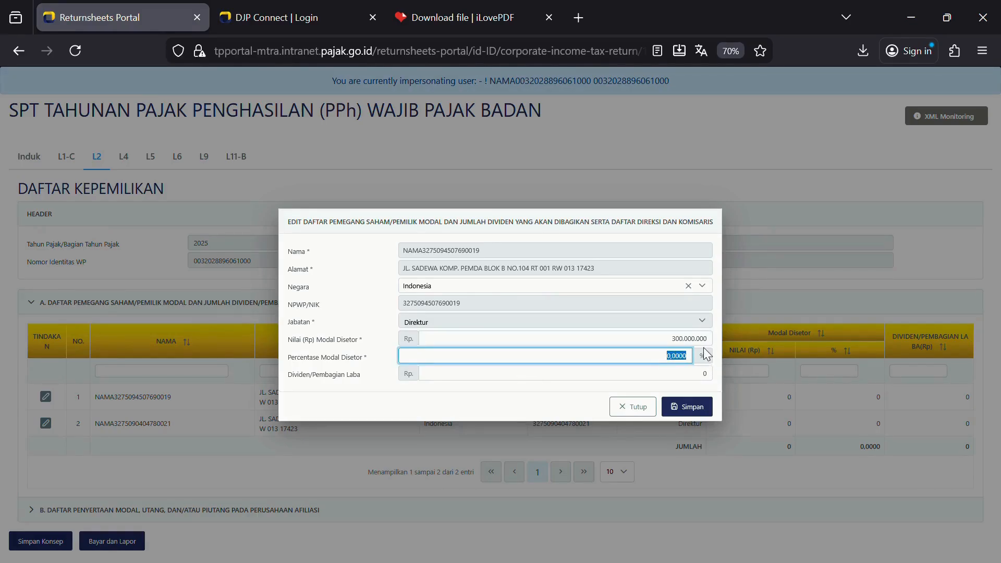
pyautogui.write('5')
pyautogui.click(688, 406)
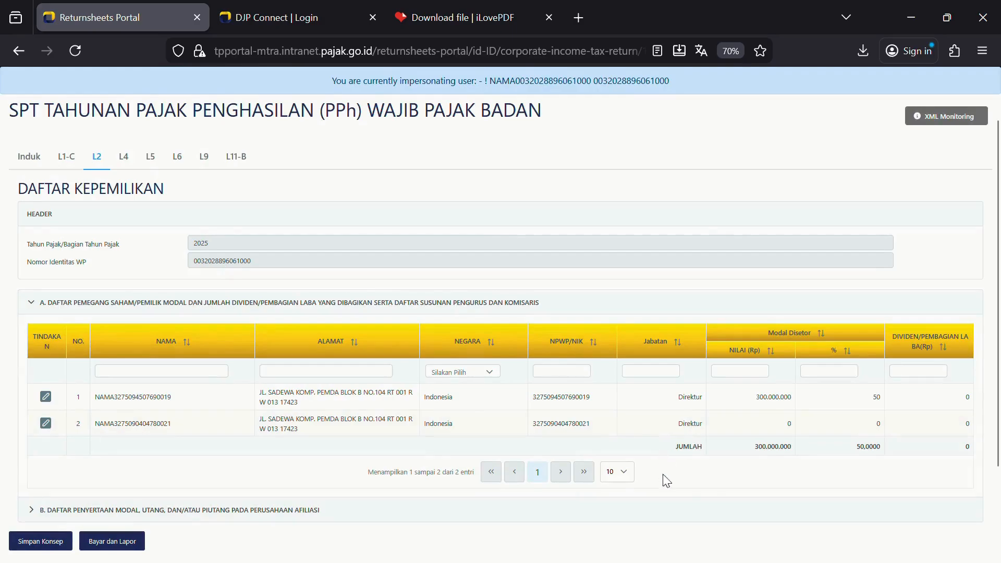
# Expand L2 section B on affiliated-company participation and debts, and save the return as a draft
pyautogui.scroll(-3, 267, 464)
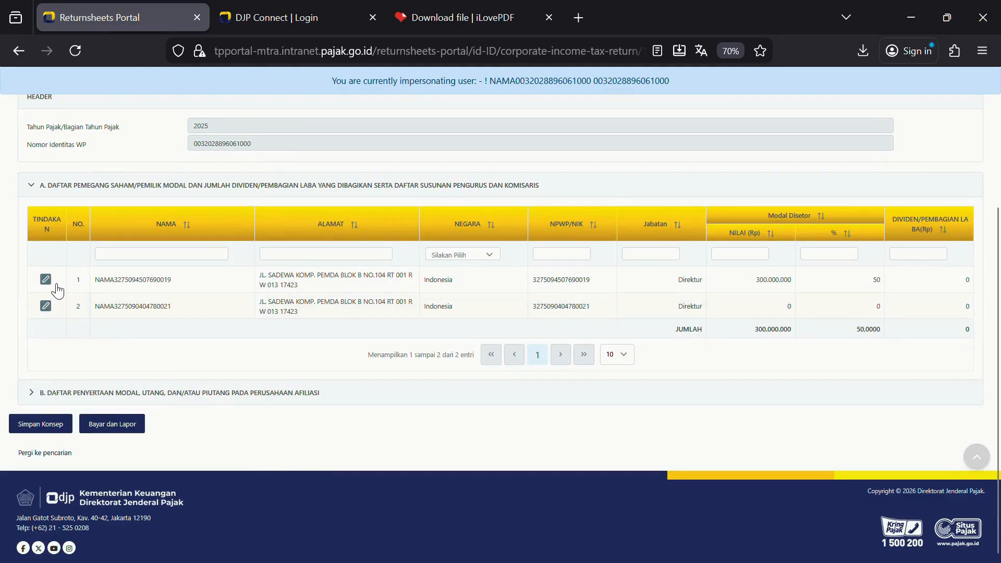
pyautogui.click(109, 395)
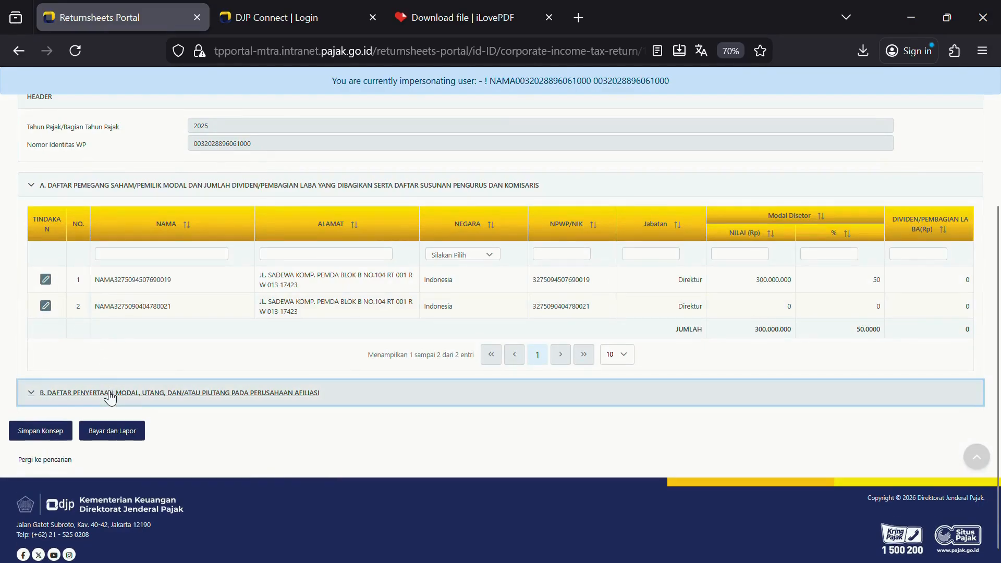
pyautogui.scroll(-5, 110, 401)
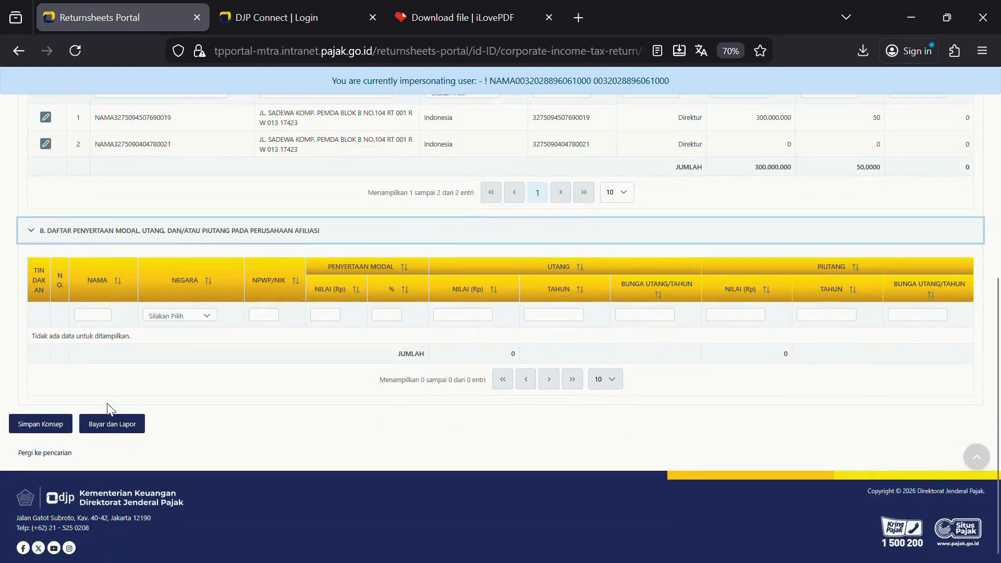
pyautogui.click(50, 423)
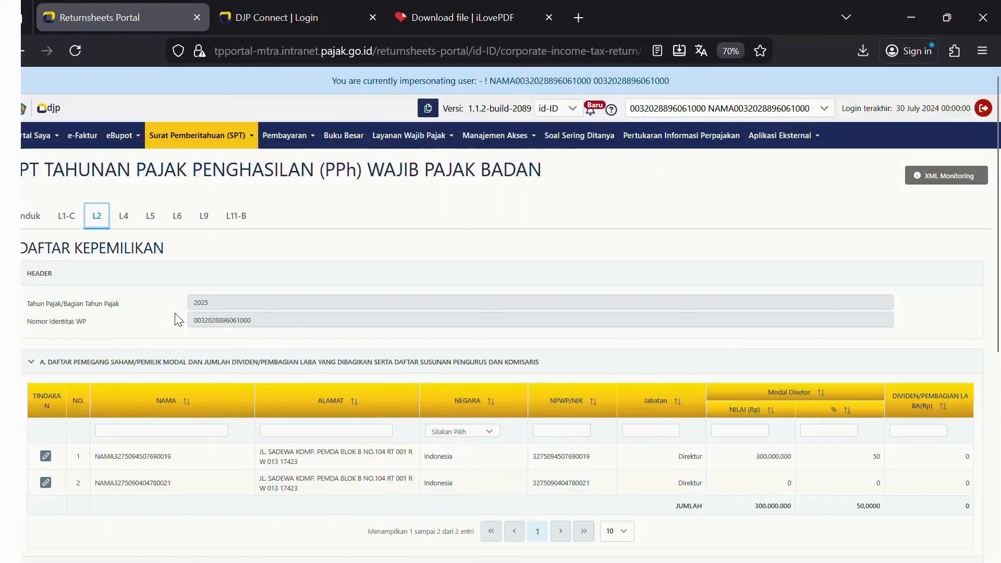
# Close the iLovePDF and DJP Connect browser tabs, and open attachment L4 with only the final-tax income section expanded
pyautogui.click(547, 17)
pyautogui.click(372, 18)
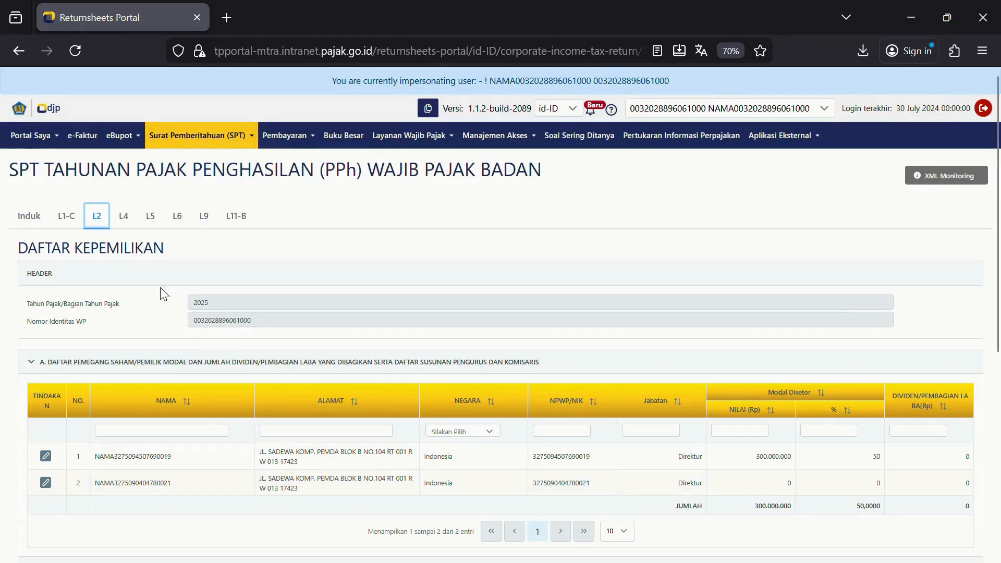
pyautogui.click(131, 223)
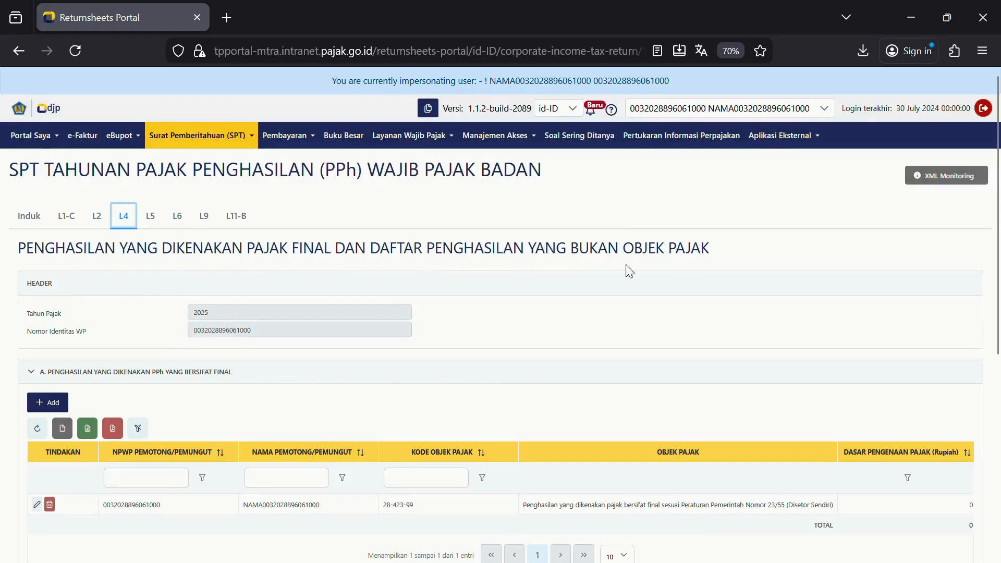
pyautogui.scroll(-5, 367, 318)
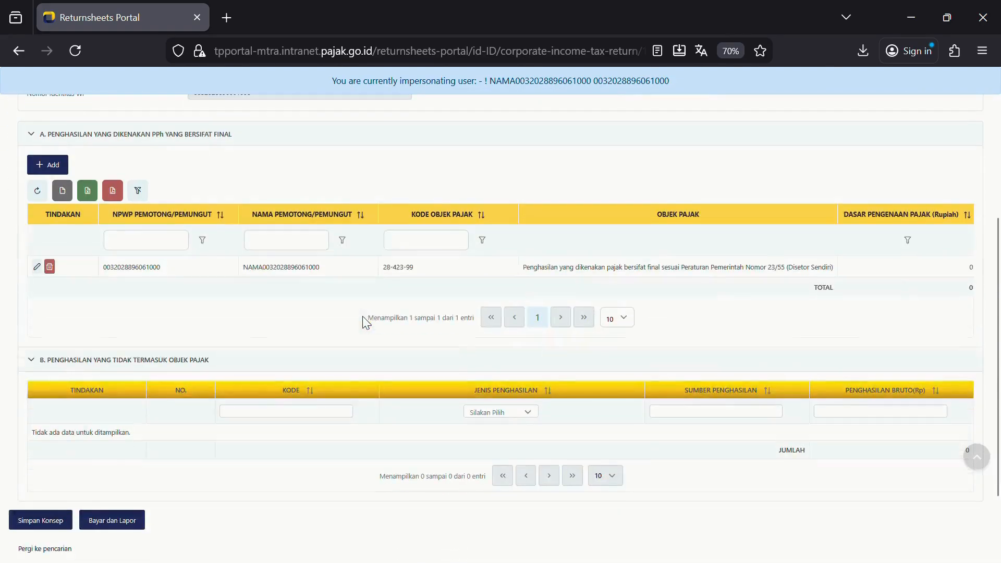
pyautogui.click(74, 142)
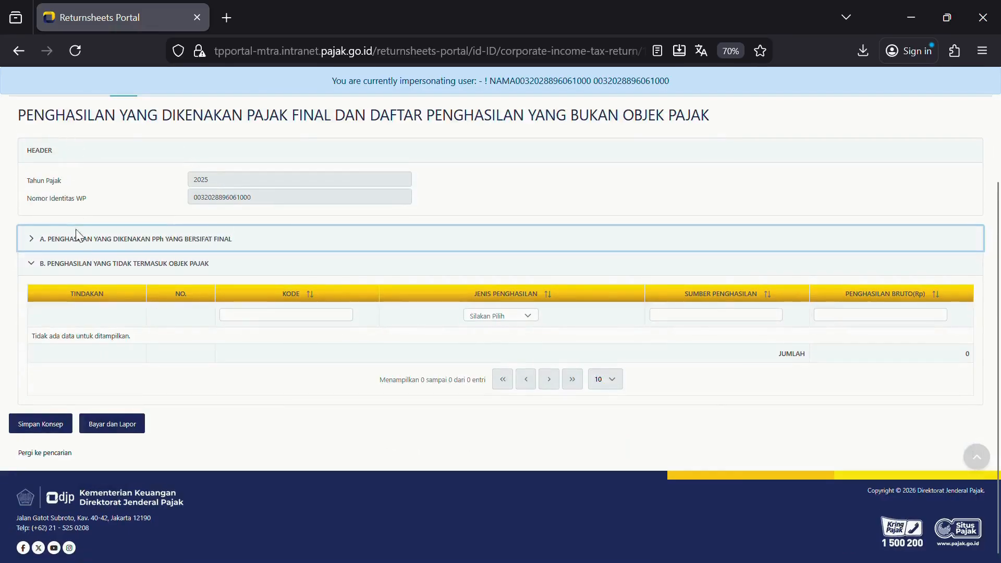
pyautogui.click(73, 271)
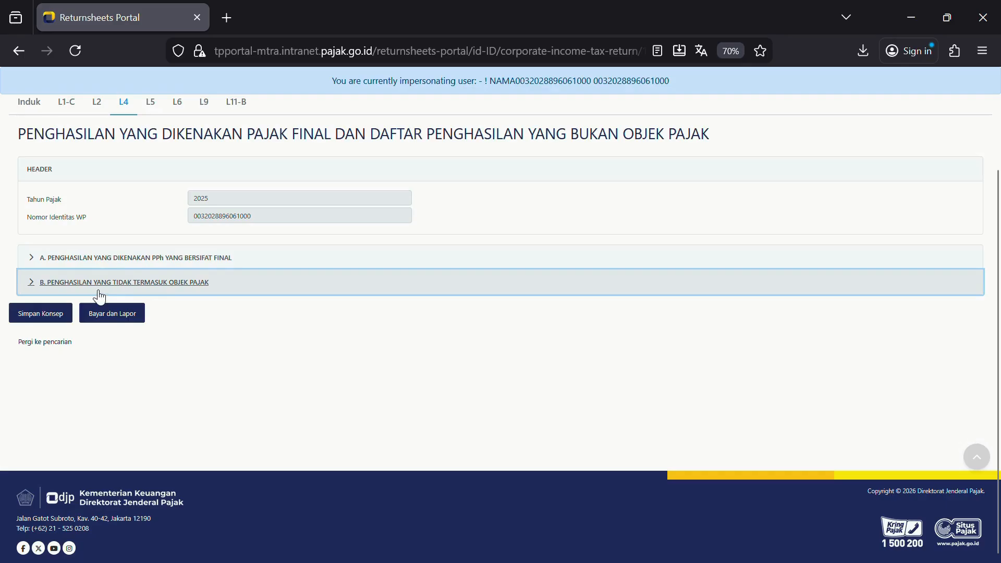
pyautogui.click(94, 261)
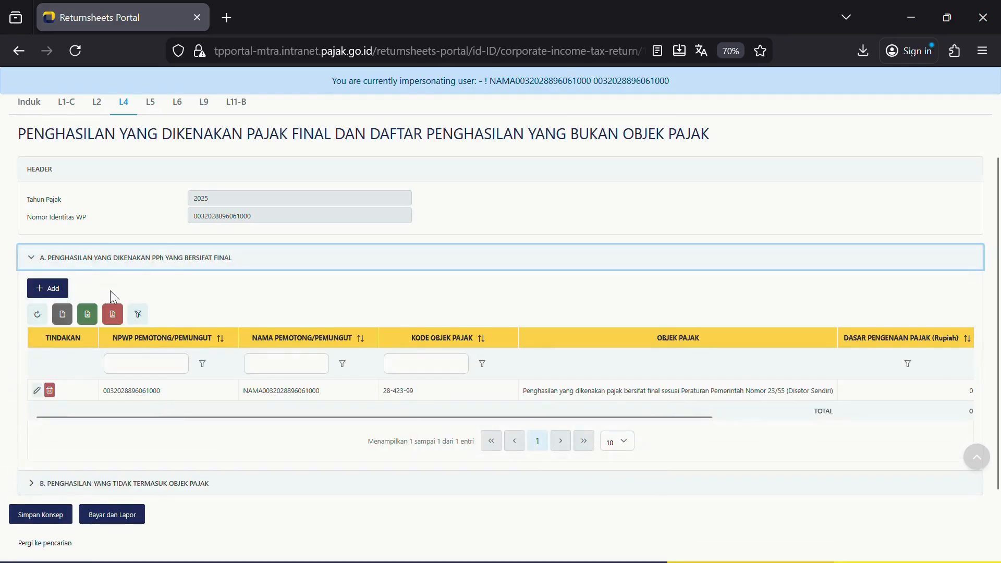
pyautogui.scroll(-3, 111, 297)
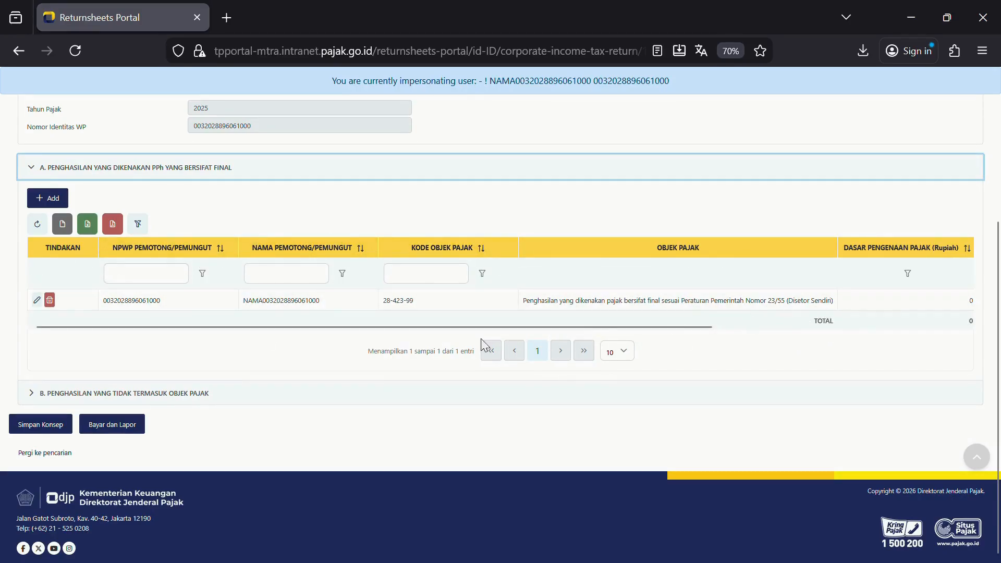
# Set the L4 final-tax income entry's tax base to 2.000.000.000 and its rate to 0,50%, and save the entry
pyautogui.click(42, 300)
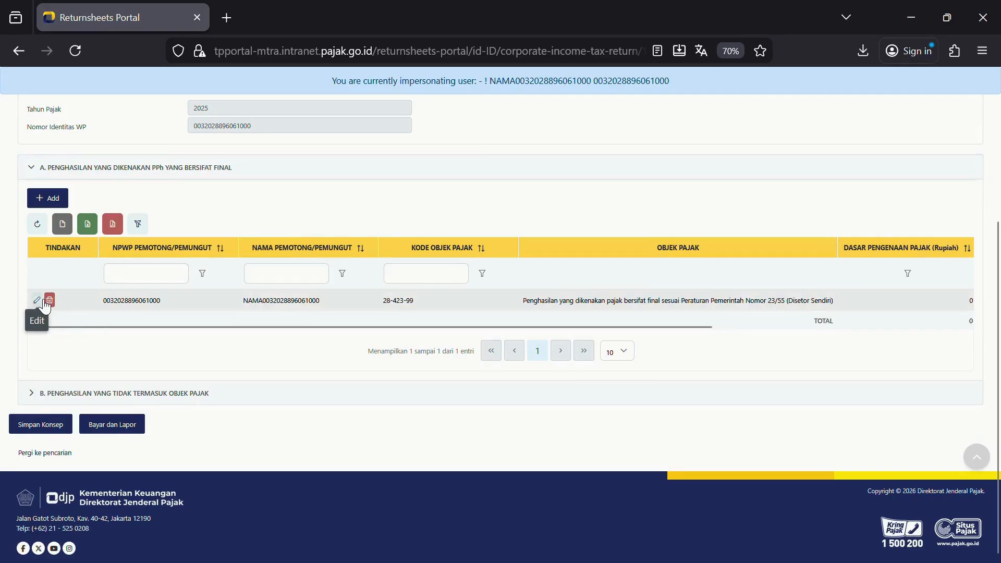
pyautogui.click(684, 326)
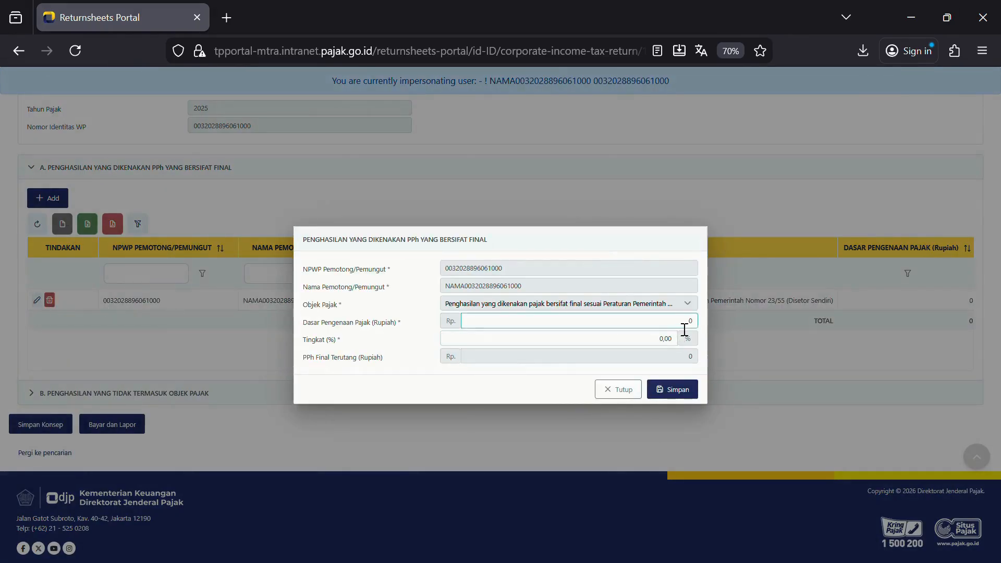
pyautogui.write('2.0')
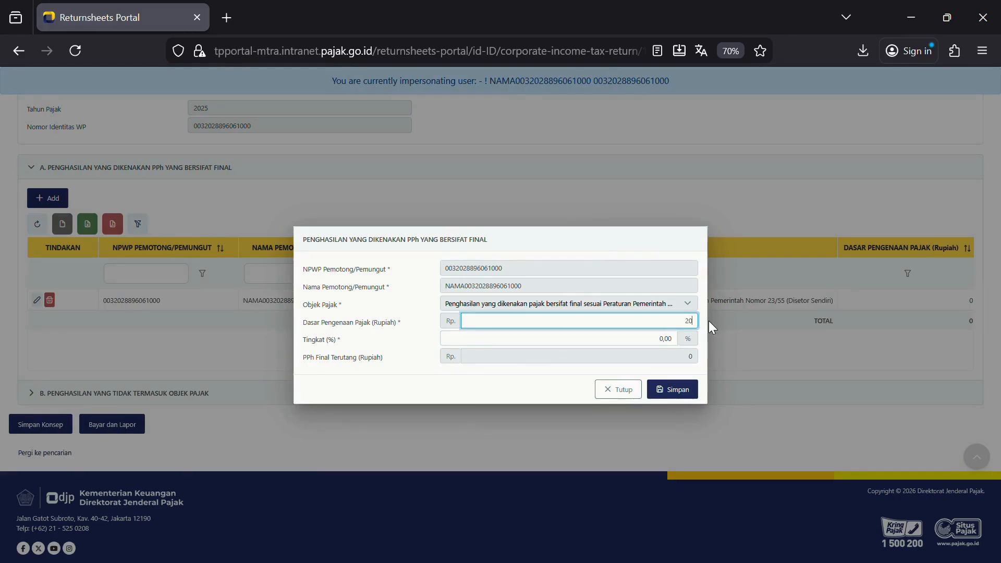
pyautogui.write('00.000.000')
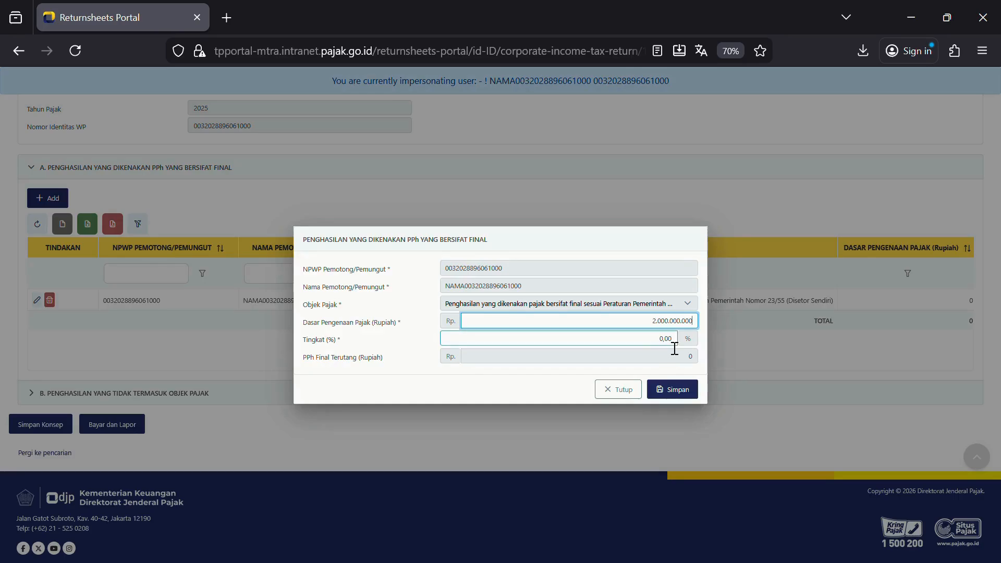
pyautogui.press('Tab')
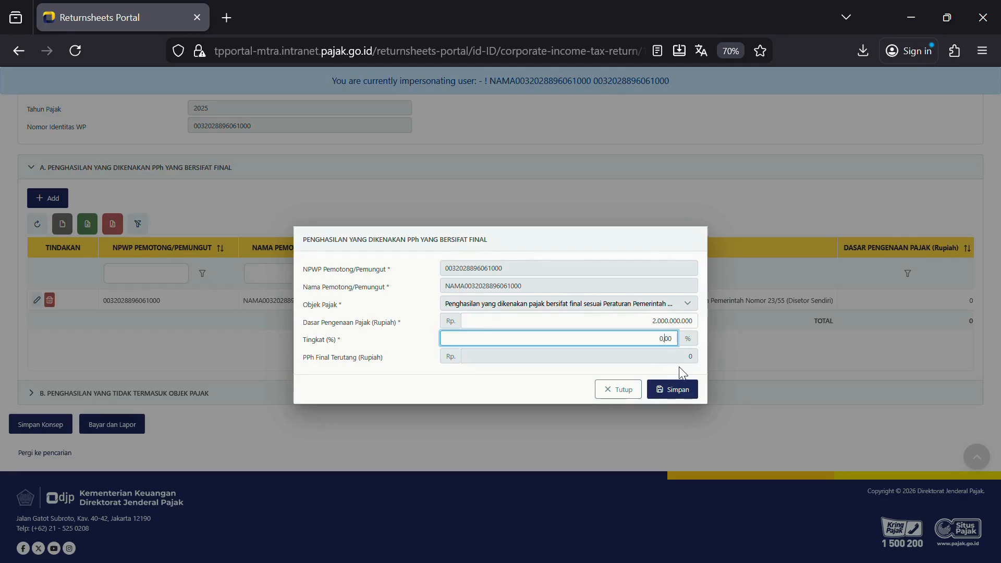
pyautogui.write('5')
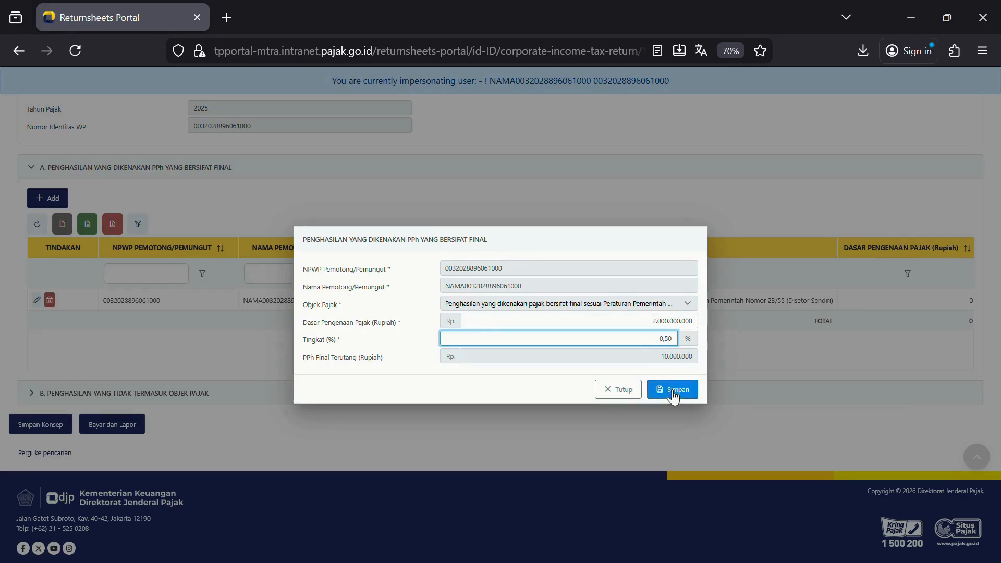
pyautogui.click(672, 392)
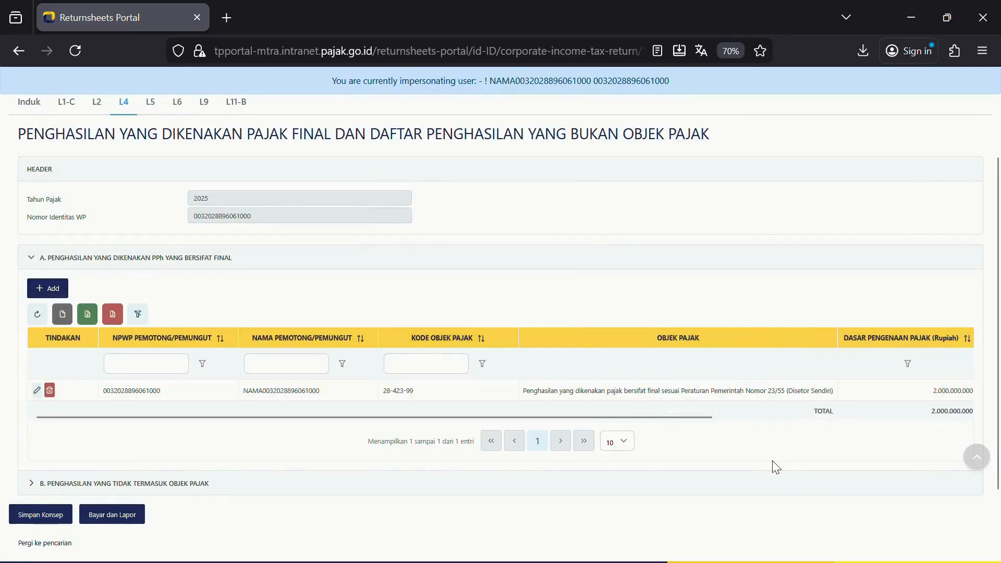
# Save the return as a draft and open attachment L5 at section B, the gross turnover recapitulation
pyautogui.scroll(-3, 757, 463)
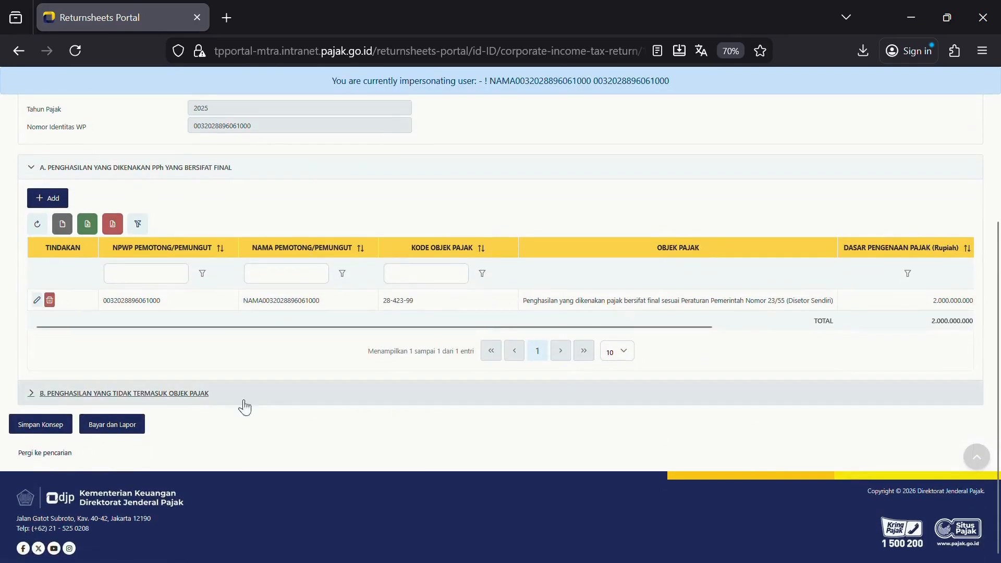
pyautogui.click(67, 425)
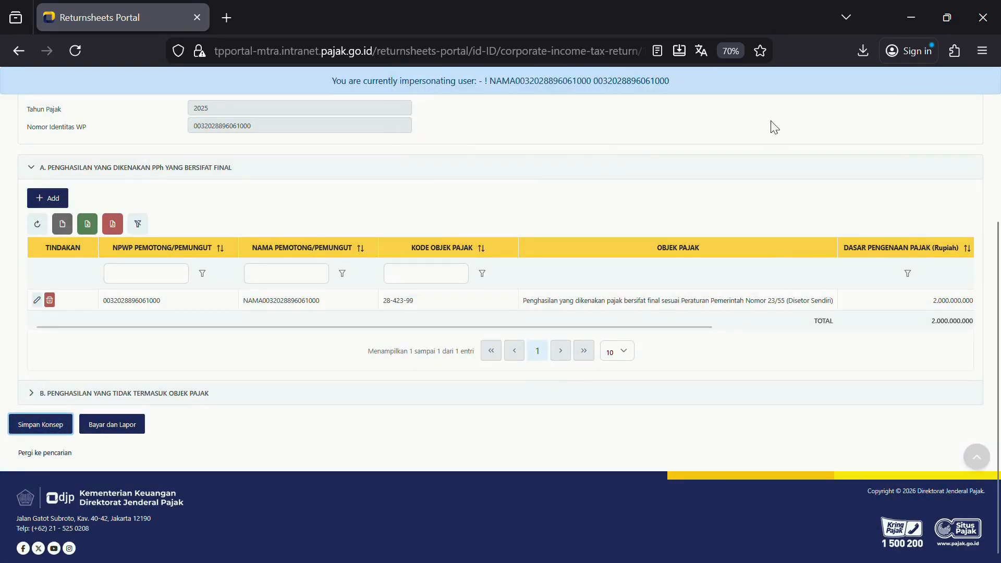
pyautogui.scroll(4, 539, 360)
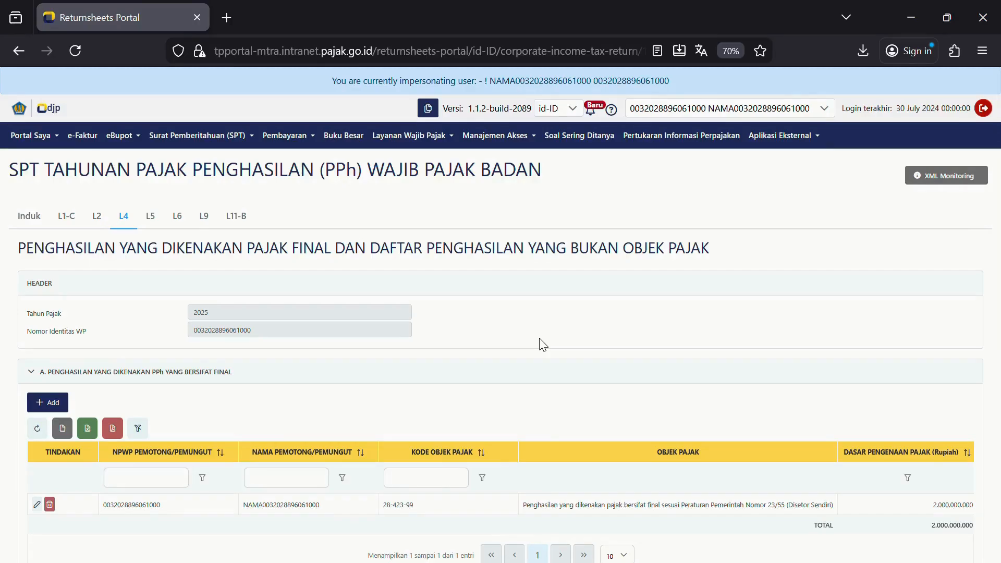
pyautogui.click(158, 223)
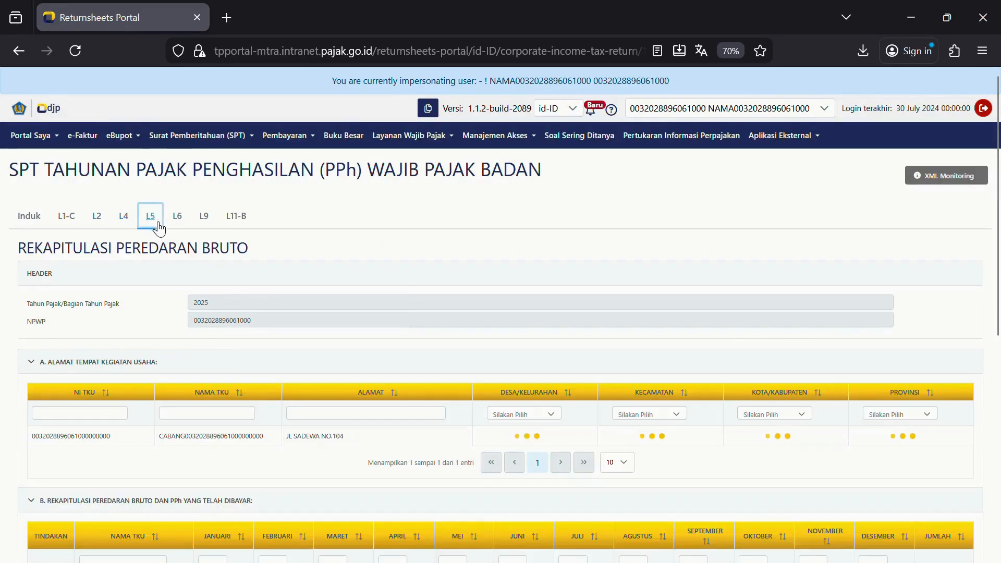
pyautogui.scroll(-3, 232, 264)
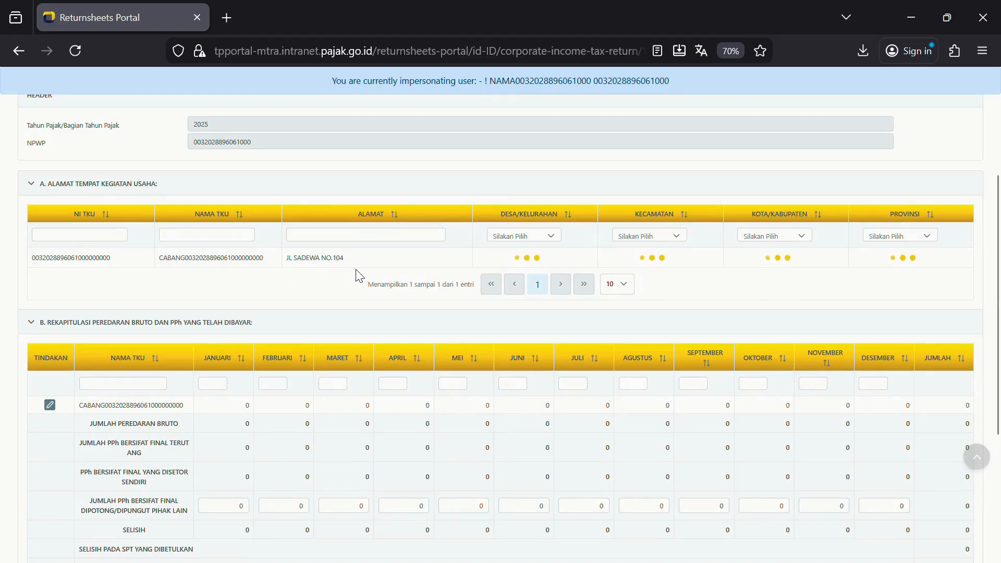
pyautogui.scroll(-1, 56, 296)
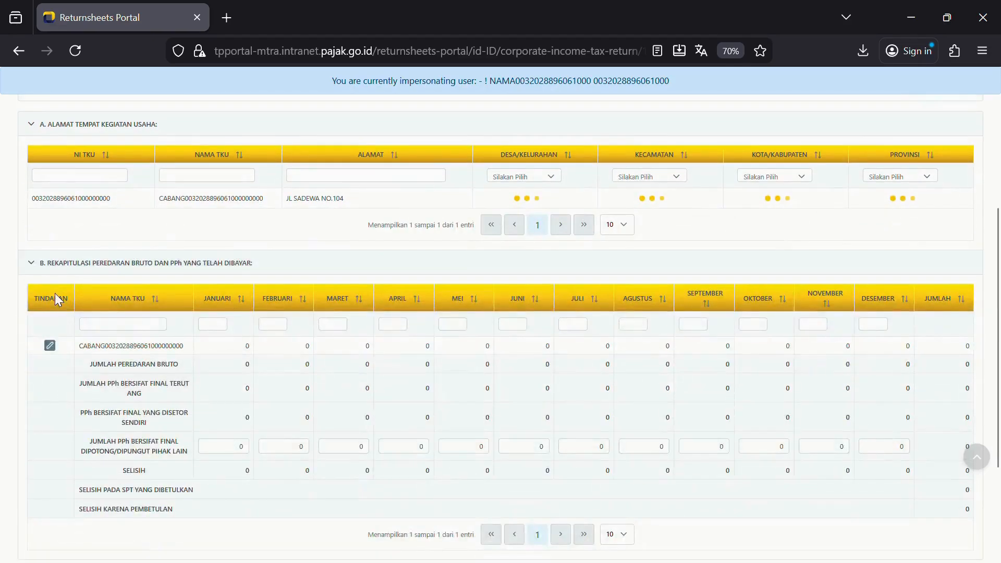
pyautogui.scroll(-1, 265, 273)
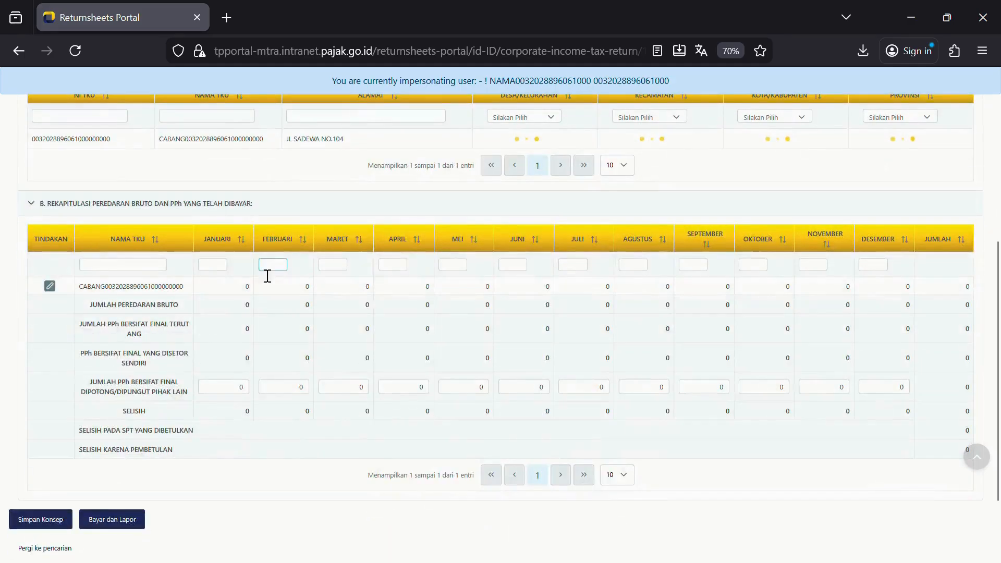
# Edit the branch's gross turnover: Januari 150.000.000, Februari 140.000.000, Maret 180.000.000 and April 160.000.000
pyautogui.click(50, 286)
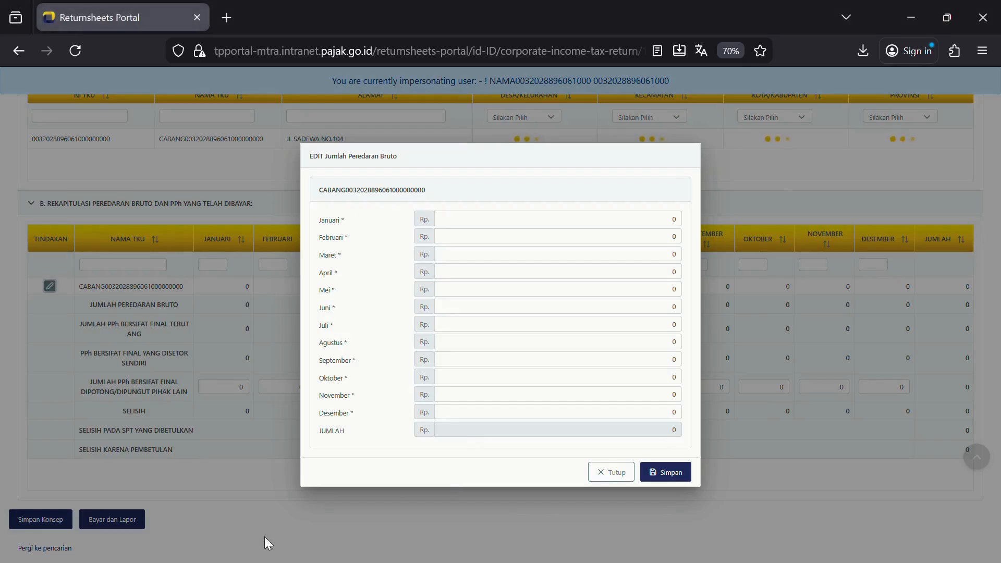
pyautogui.click(628, 225)
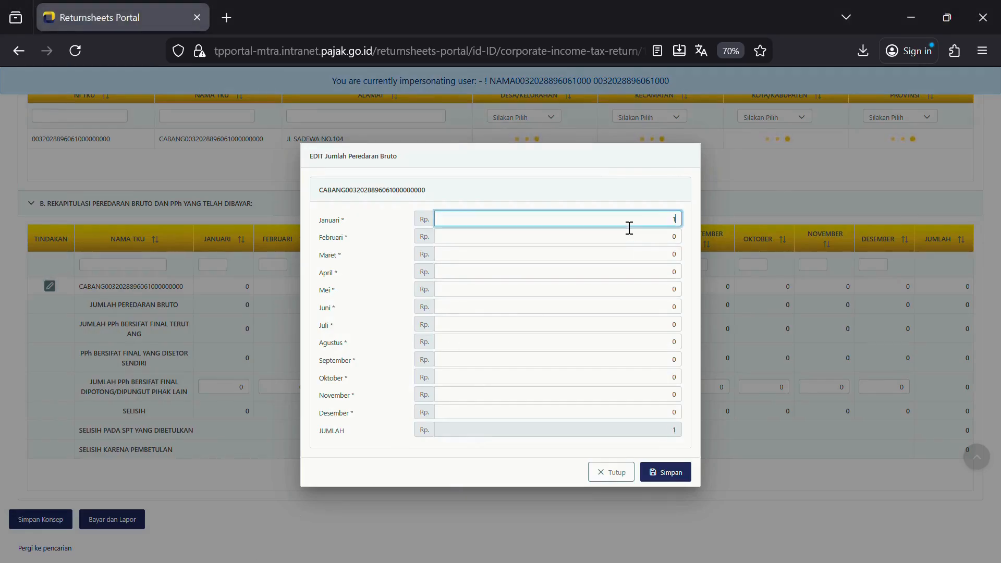
pyautogui.write('1.500.000')
pyautogui.press('Tab')
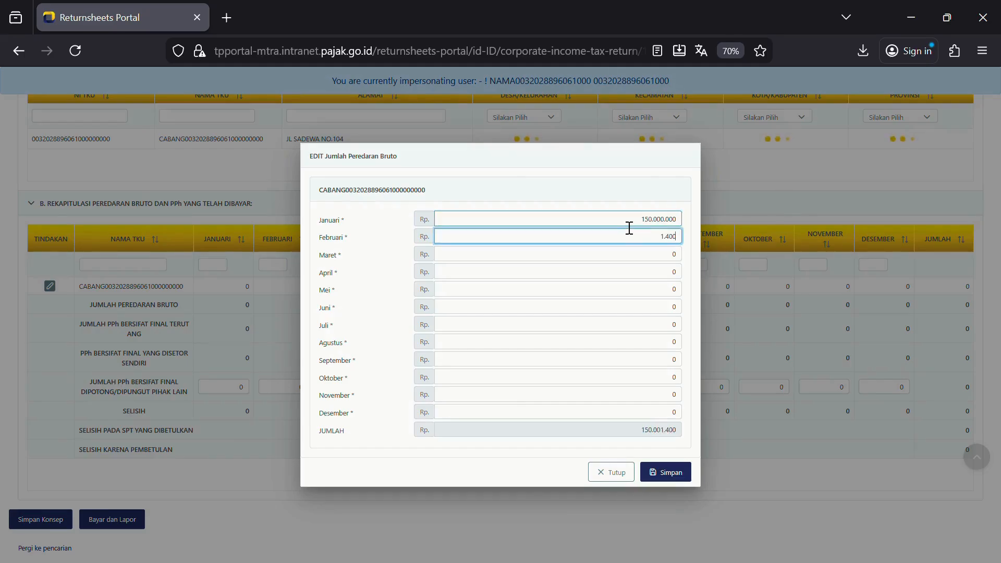
pyautogui.press('Tab')
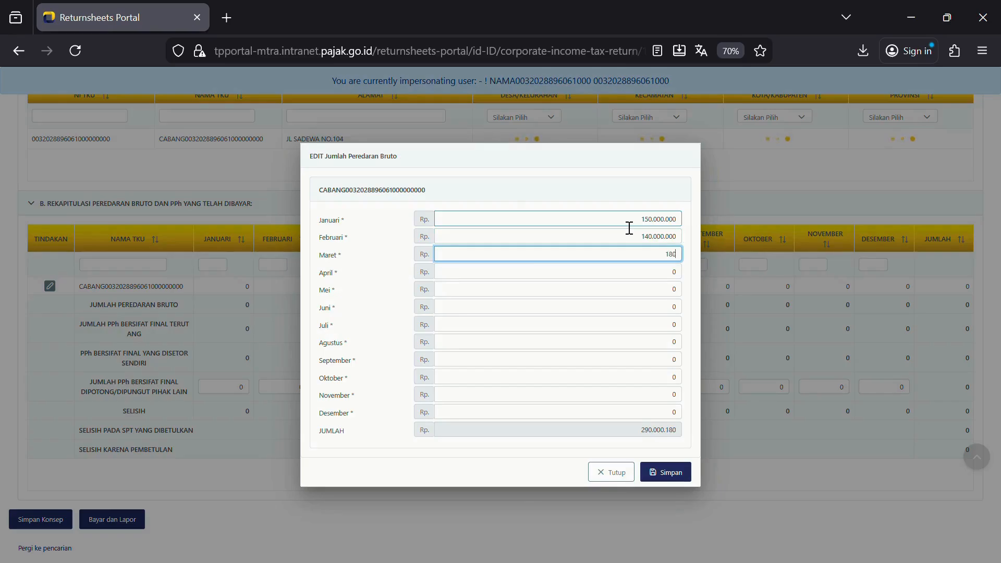
pyautogui.write('180.000.000')
pyautogui.press('Tab')
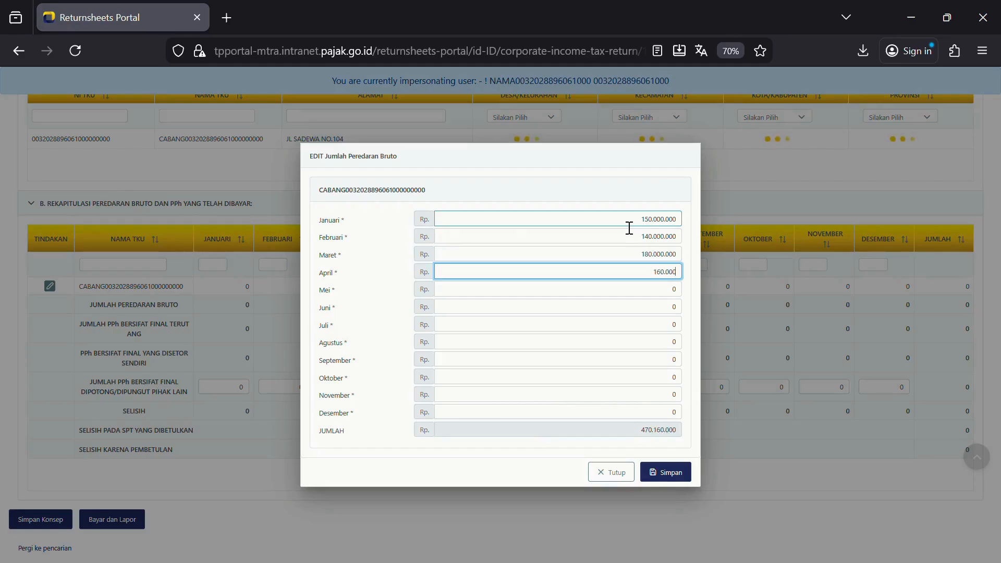
pyautogui.press('Tab')
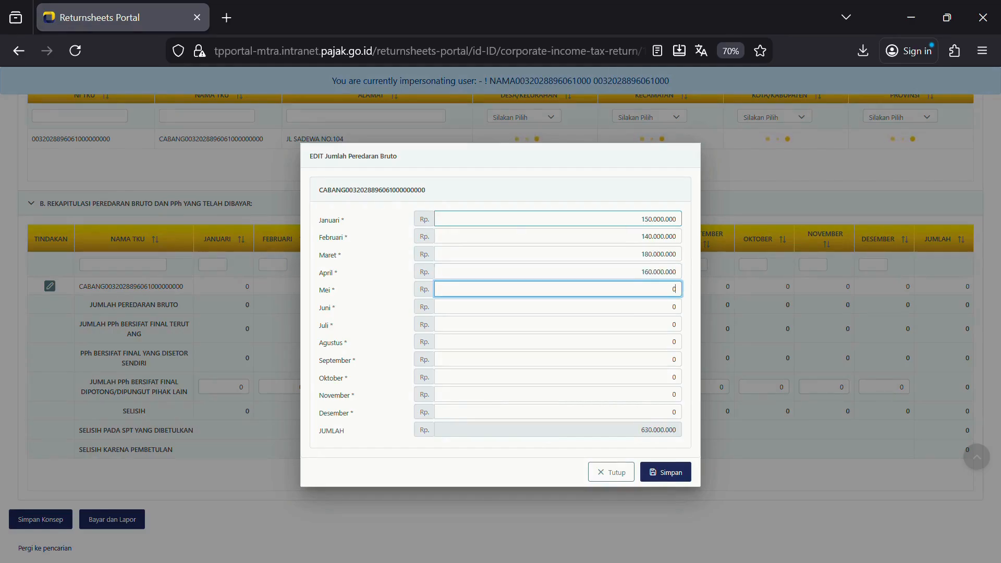
# Enter the branch's gross turnover for Mei 175.000.000, Juni 155.000.000, Juli 165.000.000 and Agustus 170.000.000
pyautogui.write('175000000')
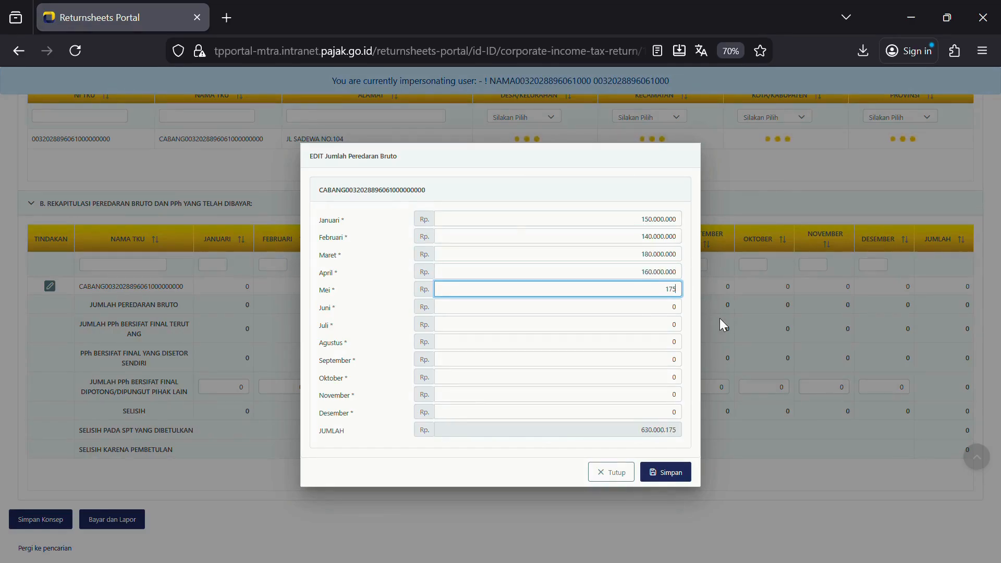
pyautogui.press('Tab')
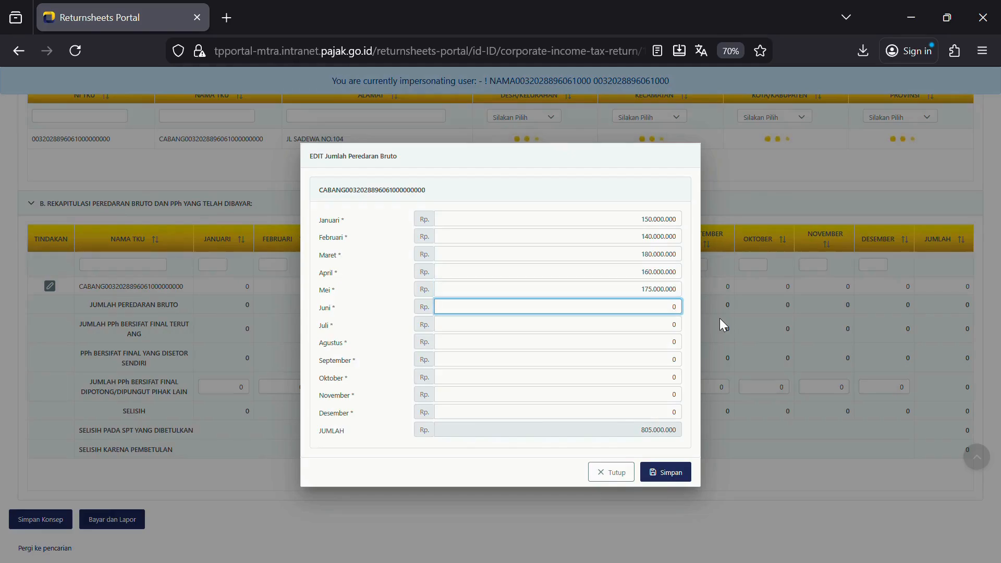
pyautogui.hotkey('ctrl', 'a')
pyautogui.write('155.000.000')
pyautogui.press('Tab')
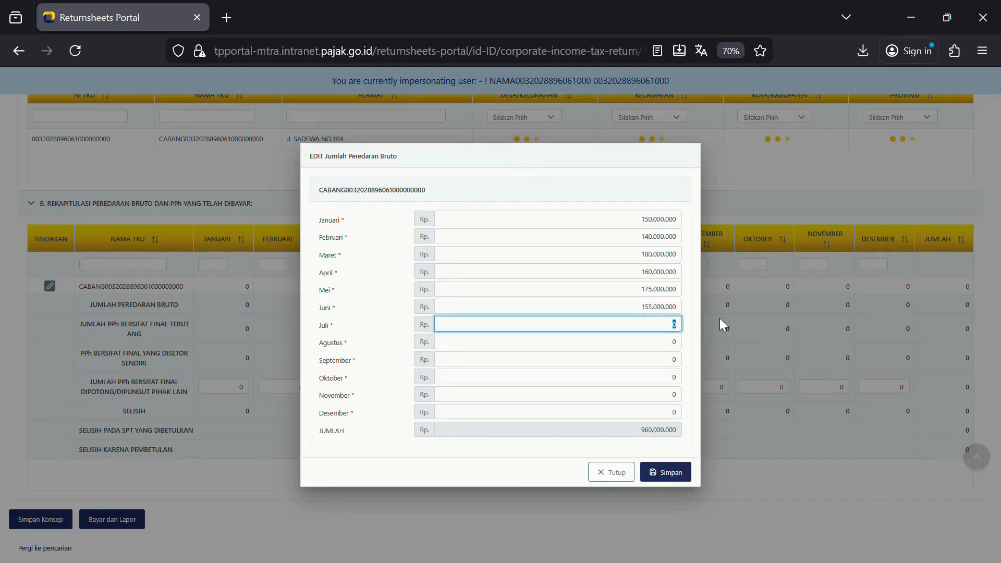
pyautogui.write('165000000')
pyautogui.press('Tab')
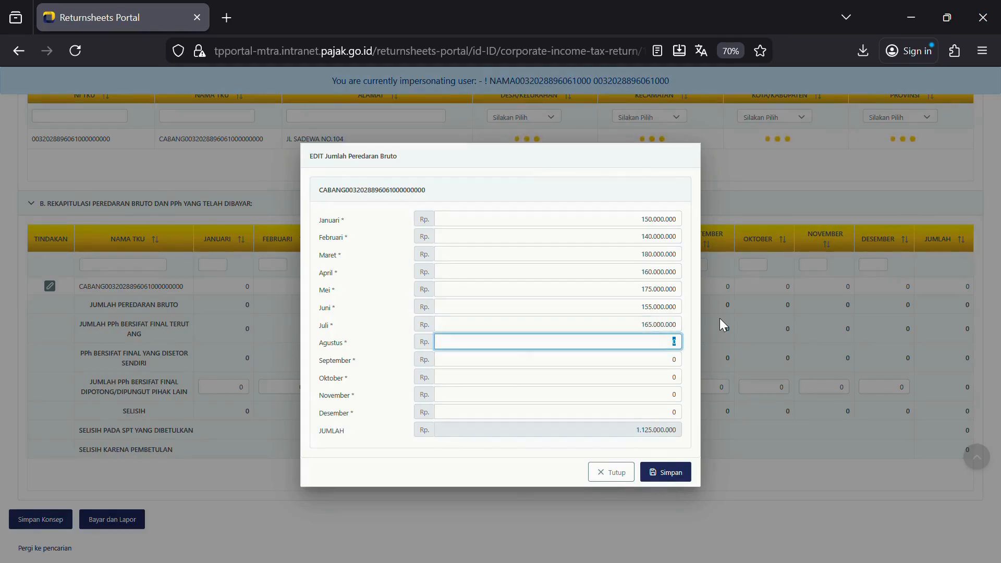
pyautogui.write('170.000.0')
pyautogui.write('00')
pyautogui.press('Tab')
# Enter gross turnover for September 185.000.000, Oktober 160.000.000, November 175.000.000 and Desember 185.000.000, and save the monthly figures
pyautogui.write('18')
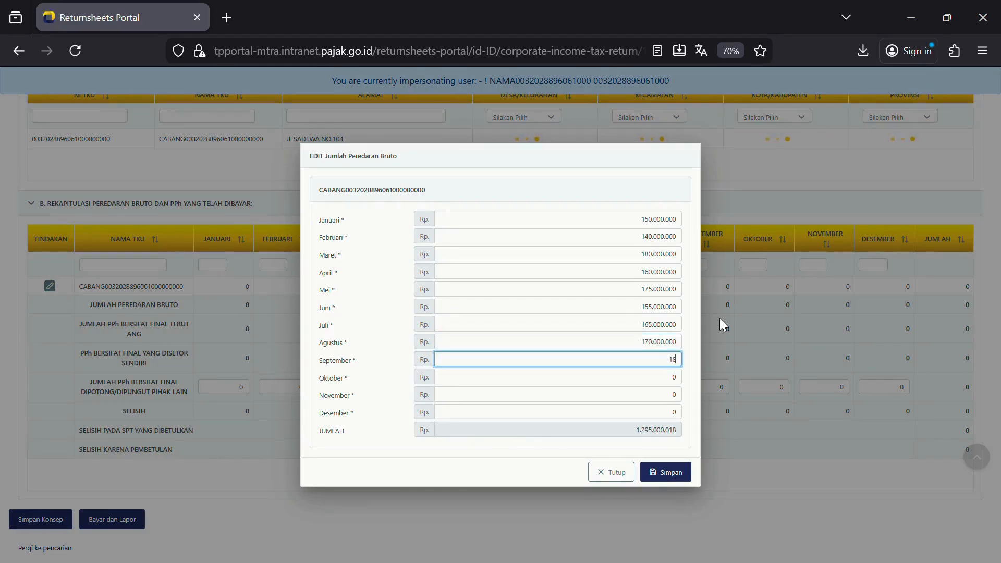
pyautogui.write('5.000.000')
pyautogui.press('Tab')
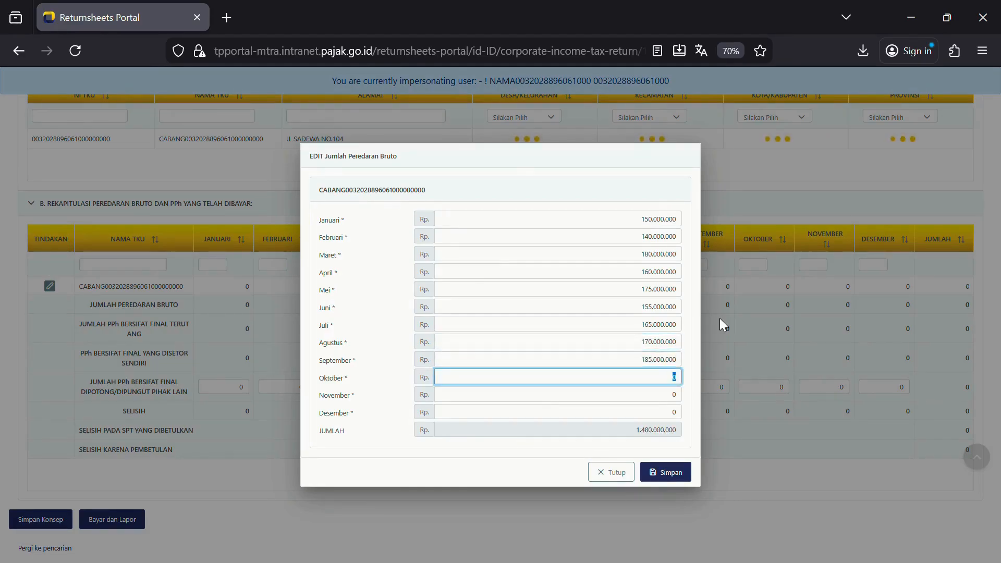
pyautogui.write('160.000.000')
pyautogui.press('Tab')
pyautogui.write('175000000')
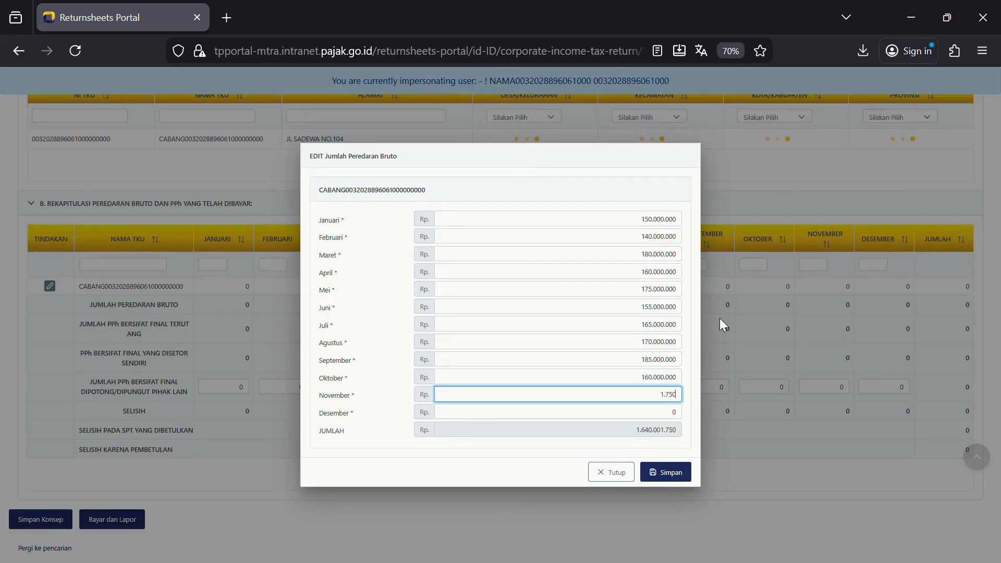
pyautogui.press('Tab')
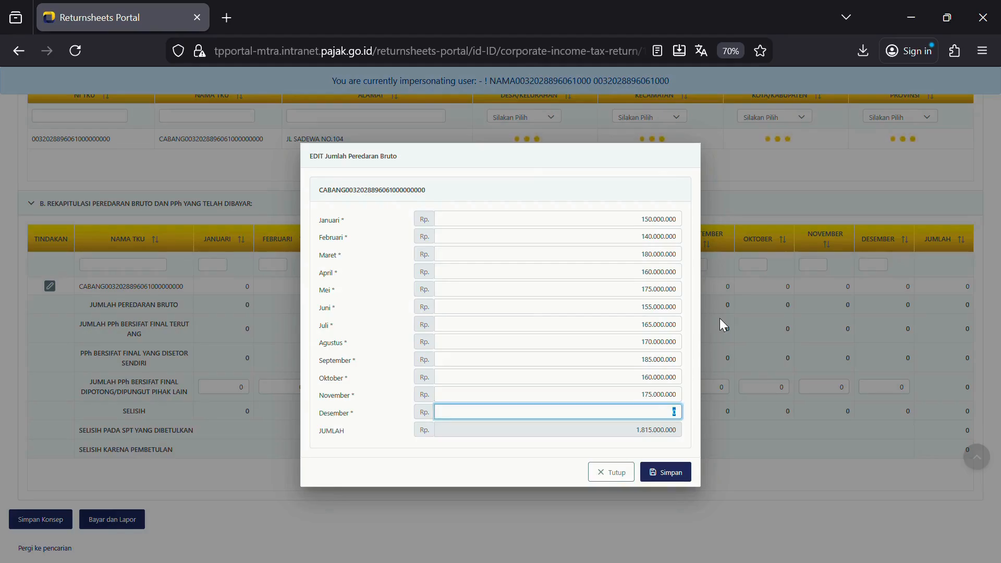
pyautogui.write('185.000.000')
pyautogui.click(668, 472)
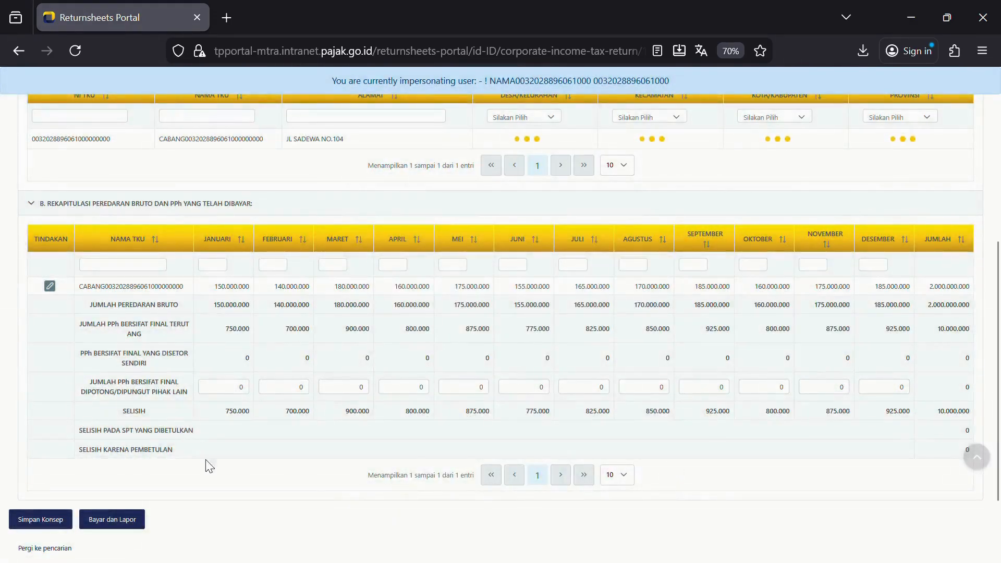
# Save the return with the turnover recap as a draft and open attachment L6 on current-year income tax instalments
pyautogui.scroll(-1, 162, 373)
pyautogui.scroll(-2, 158, 368)
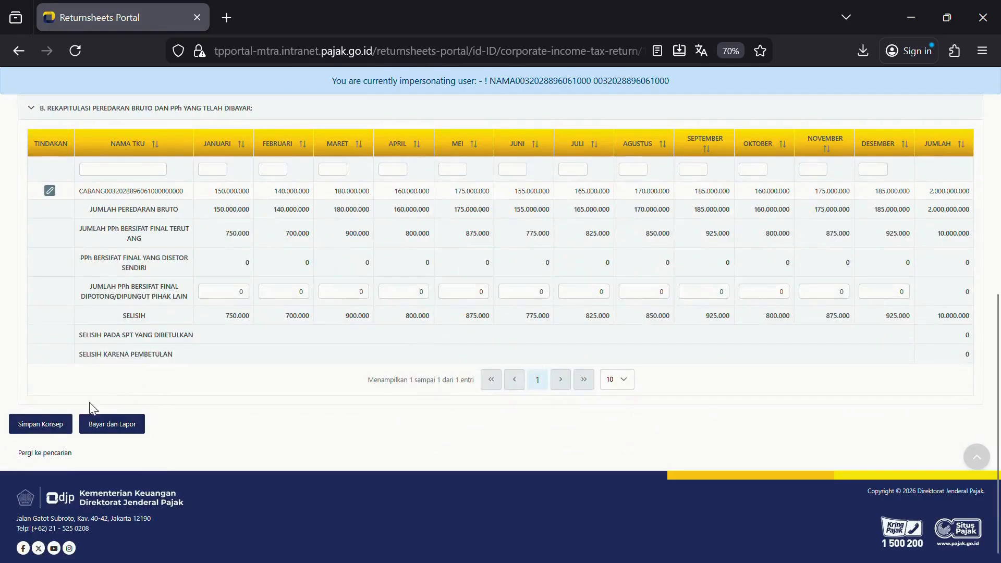
pyautogui.click(44, 432)
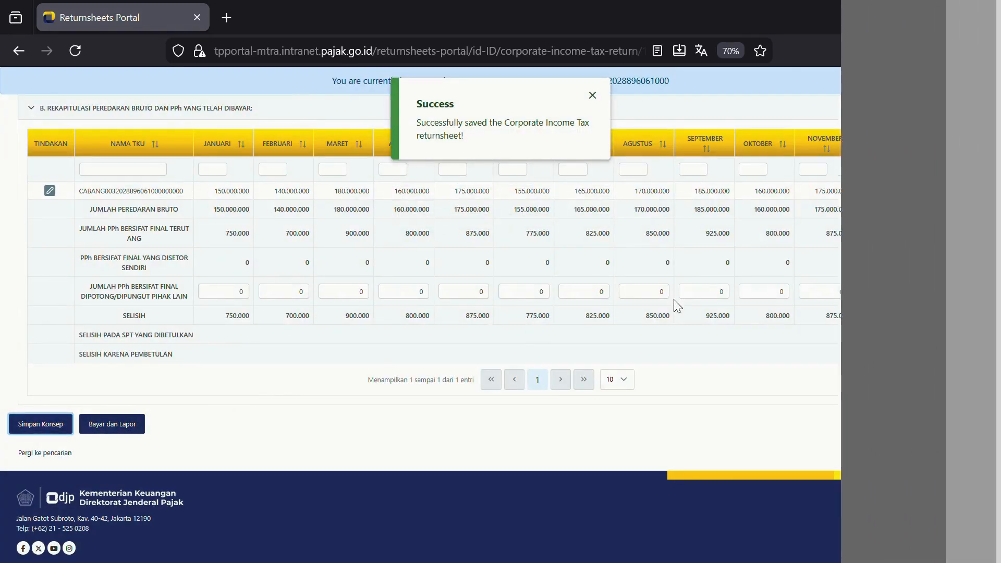
pyautogui.scroll(1, 99, 352)
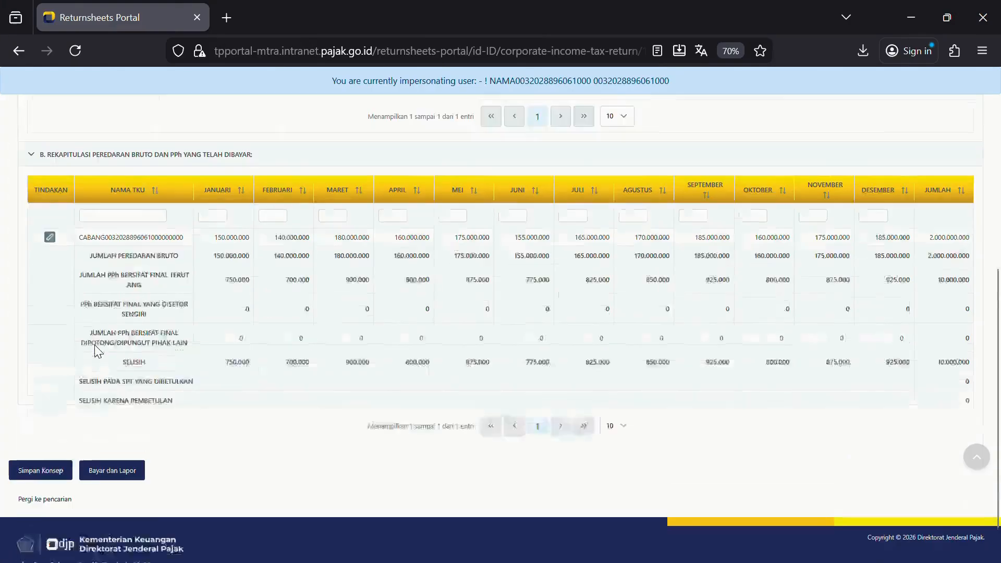
pyautogui.scroll(7, 95, 345)
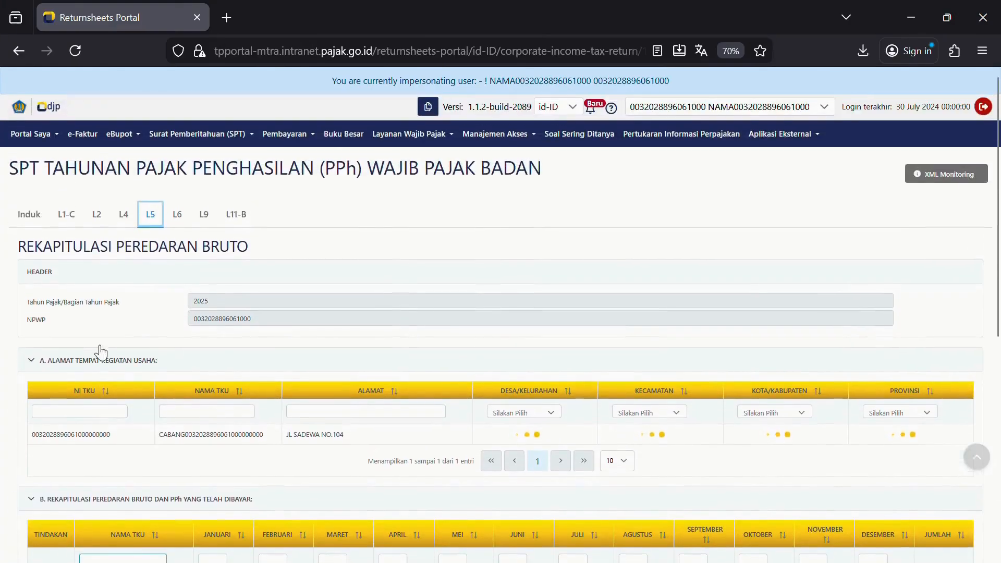
pyautogui.click(181, 225)
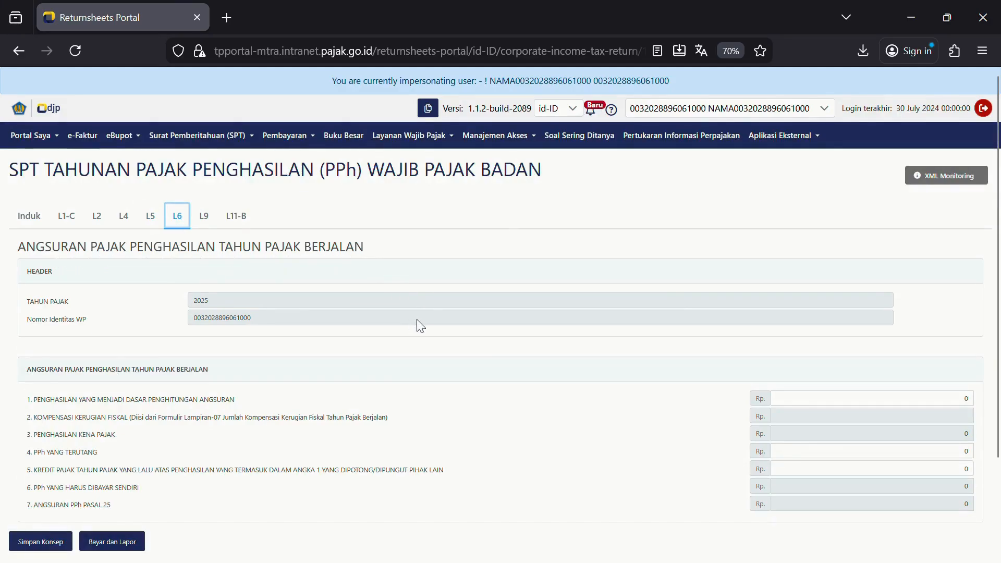
pyautogui.scroll(-3, 420, 325)
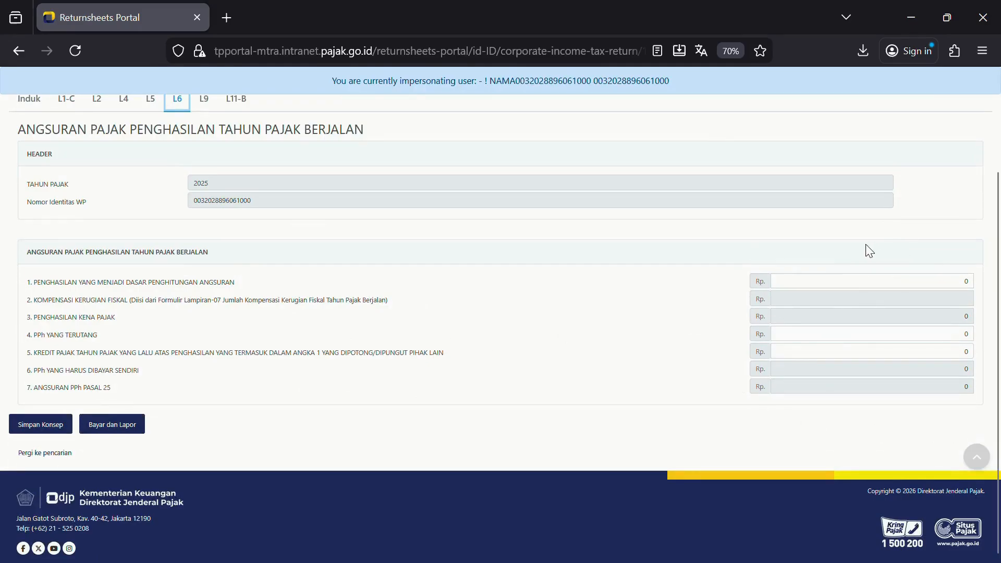
# Save the return as a draft, then open attachment L9 on fiscal depreciation and amortisation and collapse its three asset sections
pyautogui.click(34, 425)
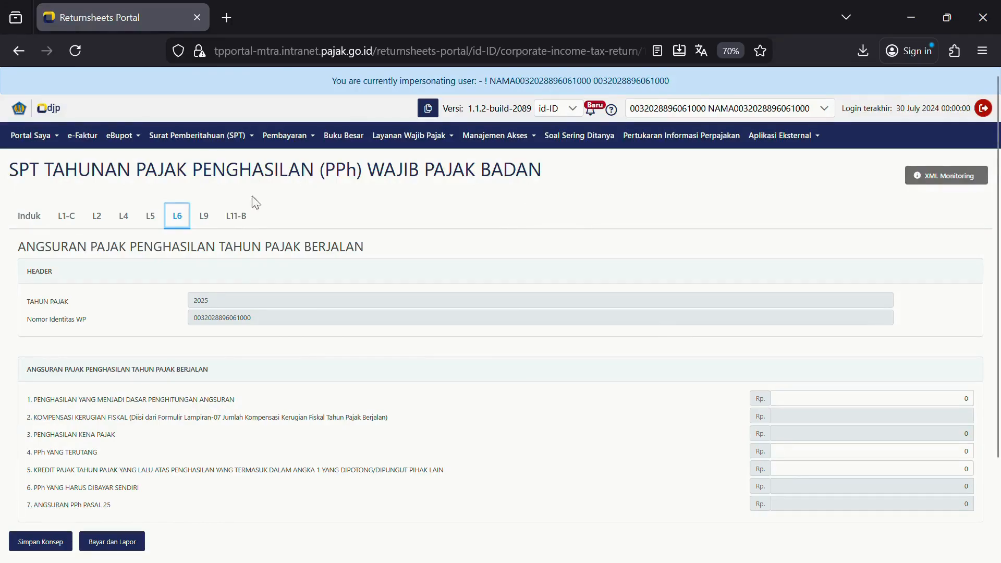
pyautogui.click(208, 225)
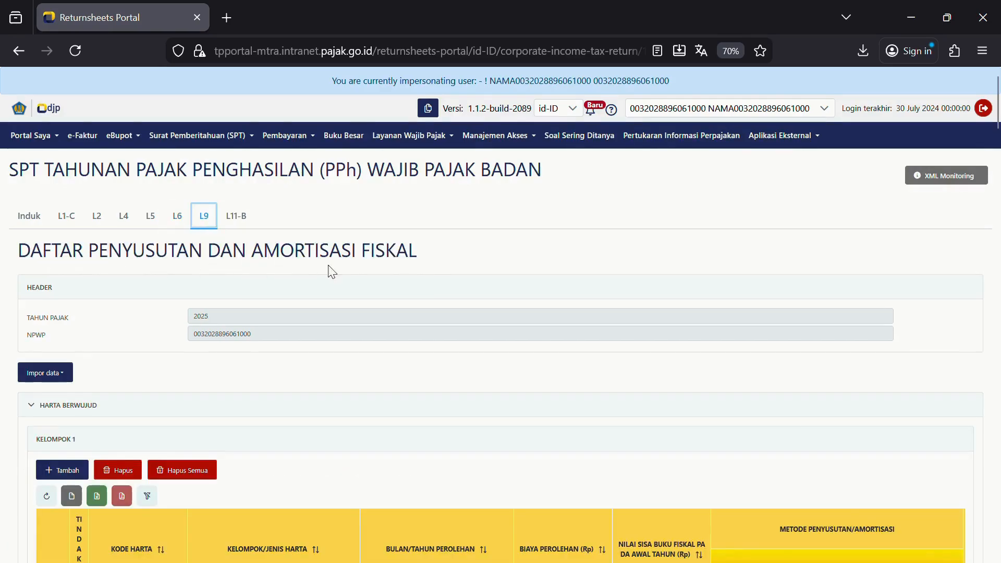
pyautogui.click(74, 413)
pyautogui.click(73, 433)
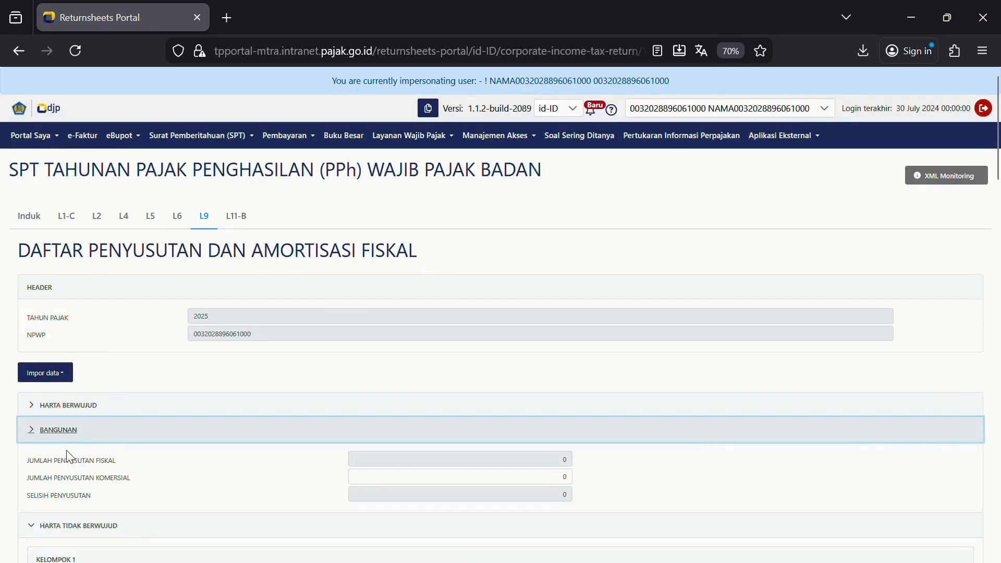
pyautogui.scroll(-1, 62, 474)
pyautogui.click(65, 469)
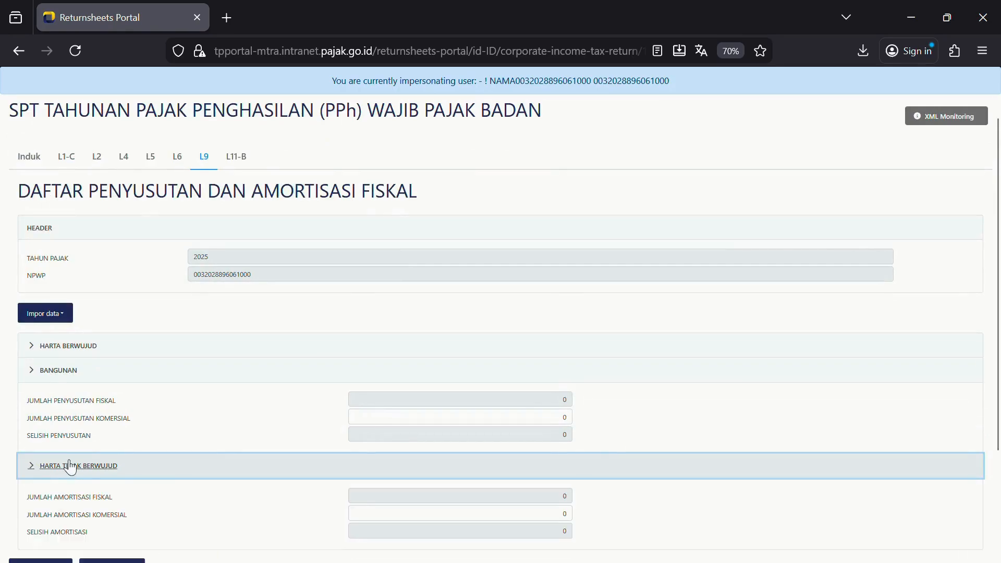
pyautogui.scroll(-2, 145, 423)
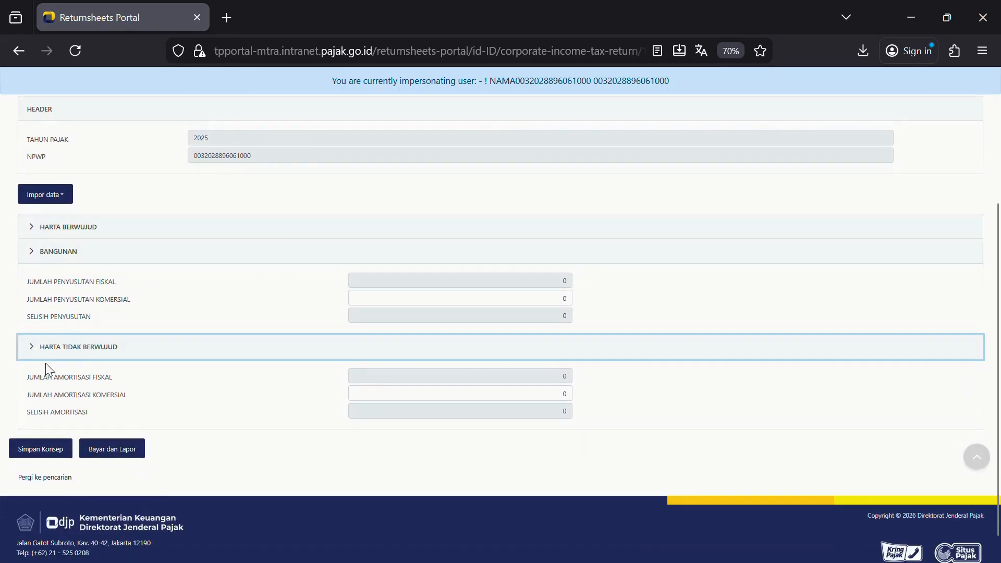
# Expand Harta Berwujud and start a new Kelompok 1 asset with Jenis Harta Peralatan Elektronik
pyautogui.click(81, 236)
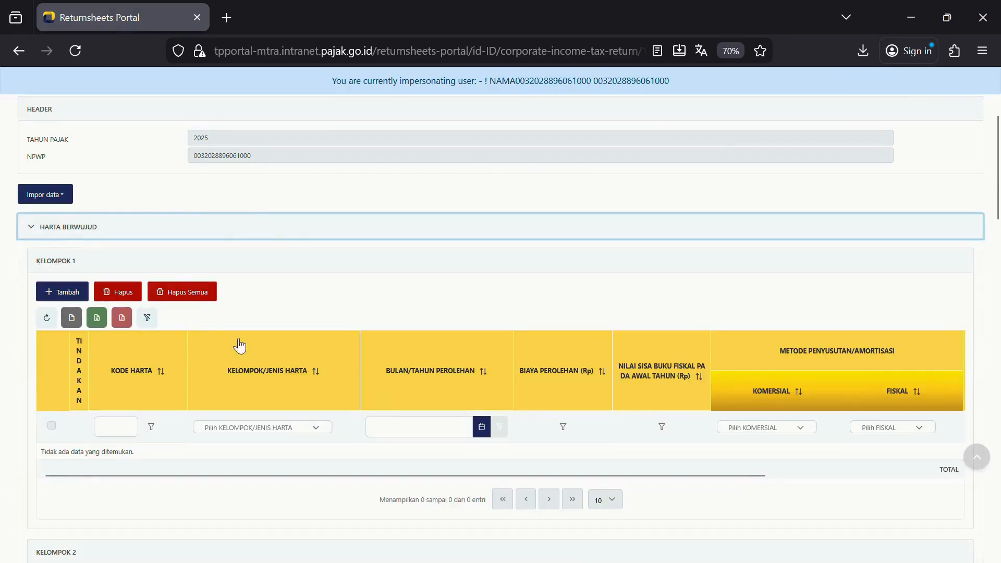
pyautogui.scroll(-3, 344, 328)
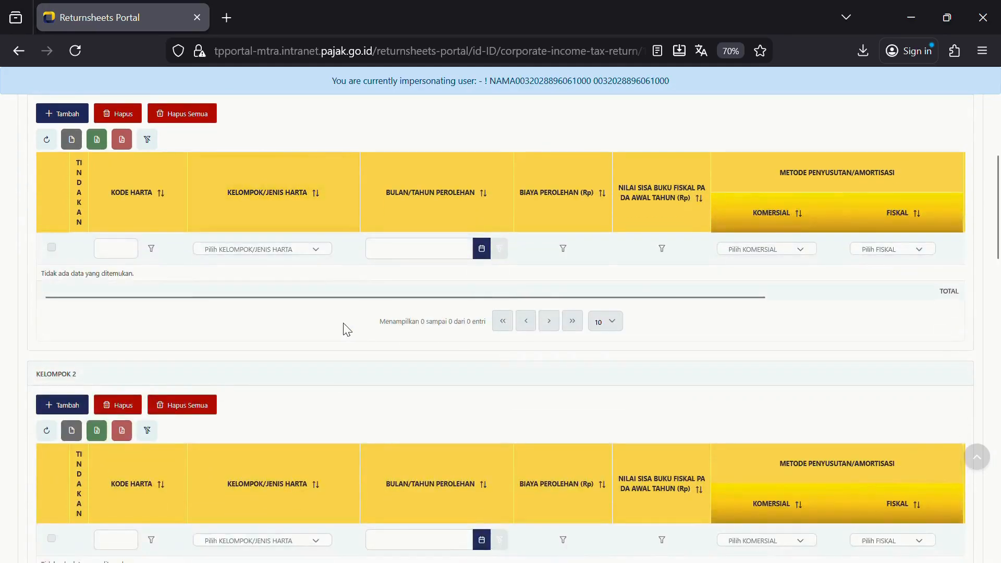
pyautogui.scroll(2, 345, 328)
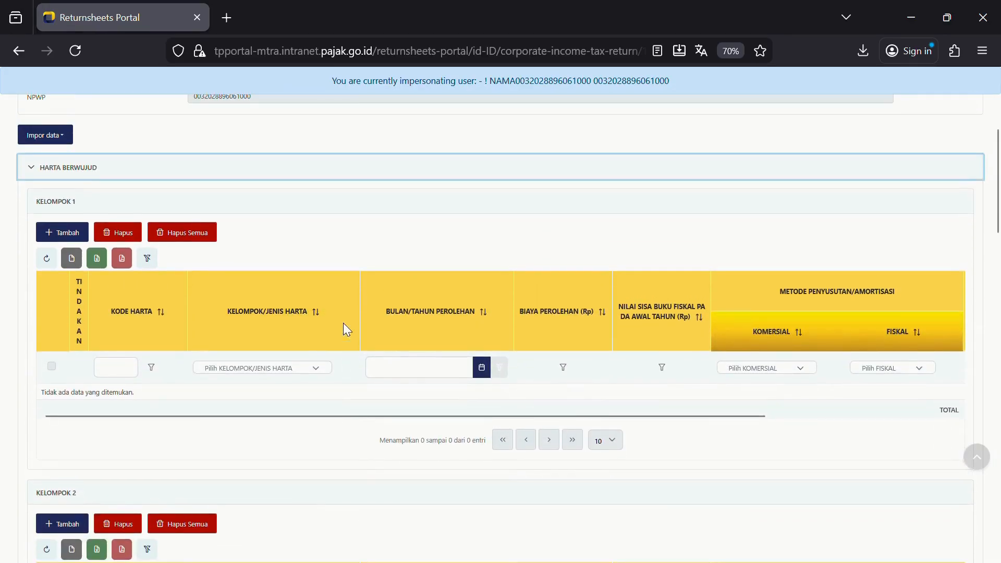
pyautogui.click(69, 234)
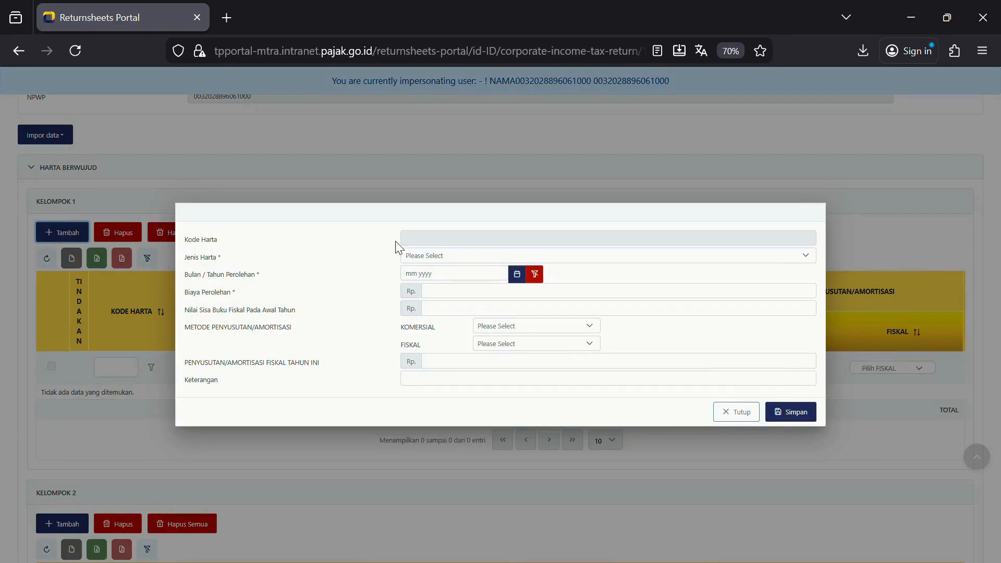
pyautogui.click(466, 258)
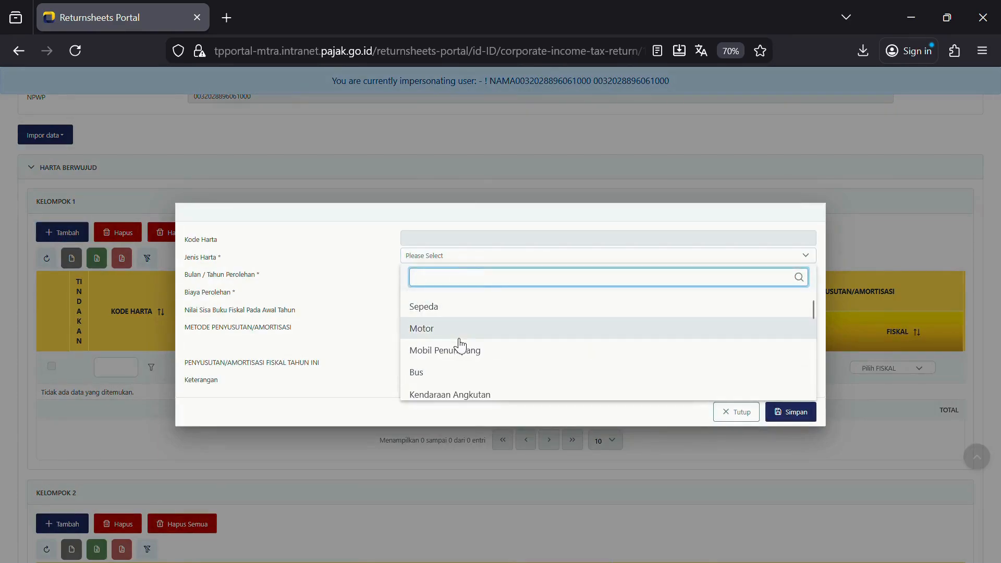
pyautogui.scroll(-6, 460, 345)
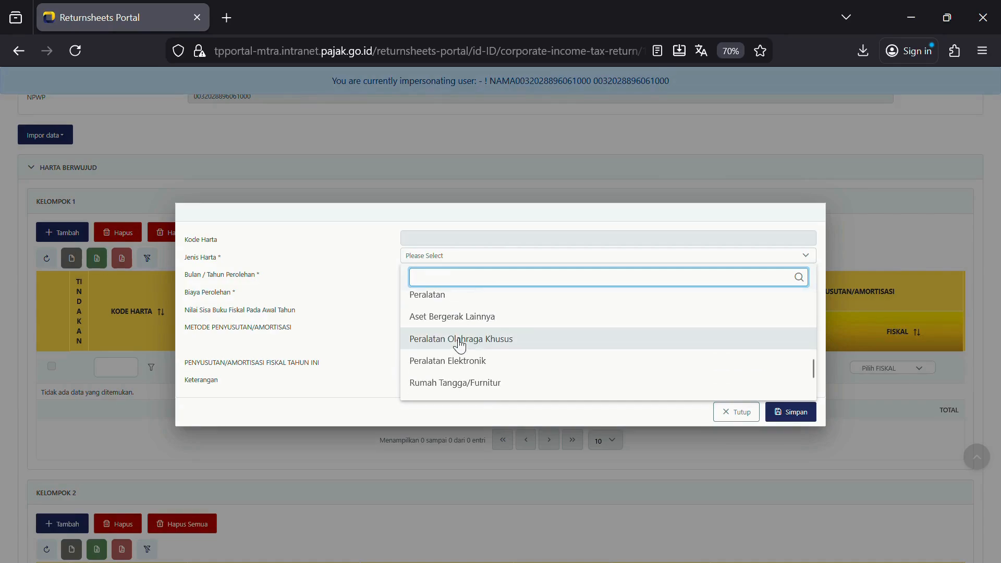
pyautogui.click(454, 360)
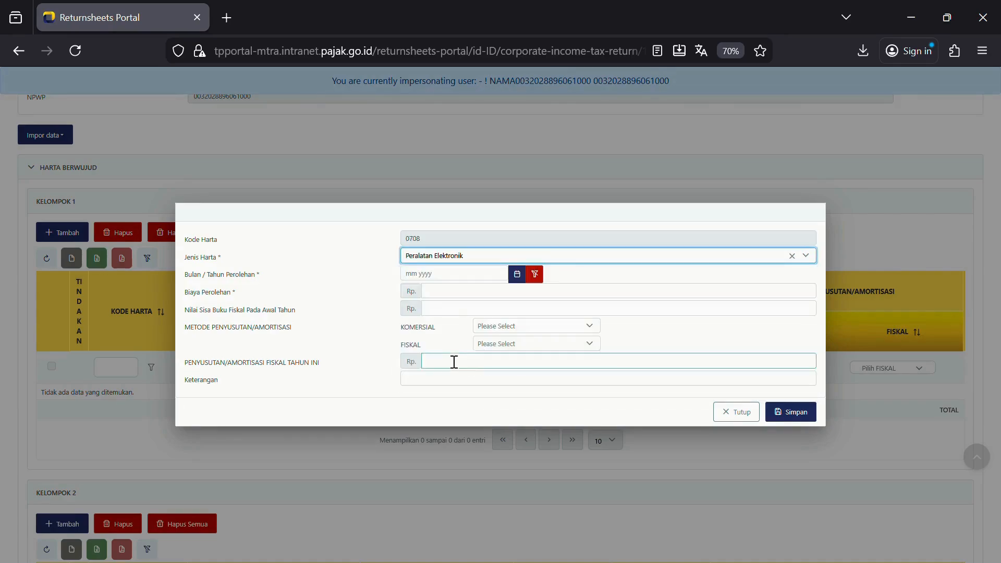
# Set the asset's acquisition to January 2024, its cost to 40.000.000 and its opening fiscal book value to 30.000.000
pyautogui.click(447, 275)
pyautogui.click(478, 296)
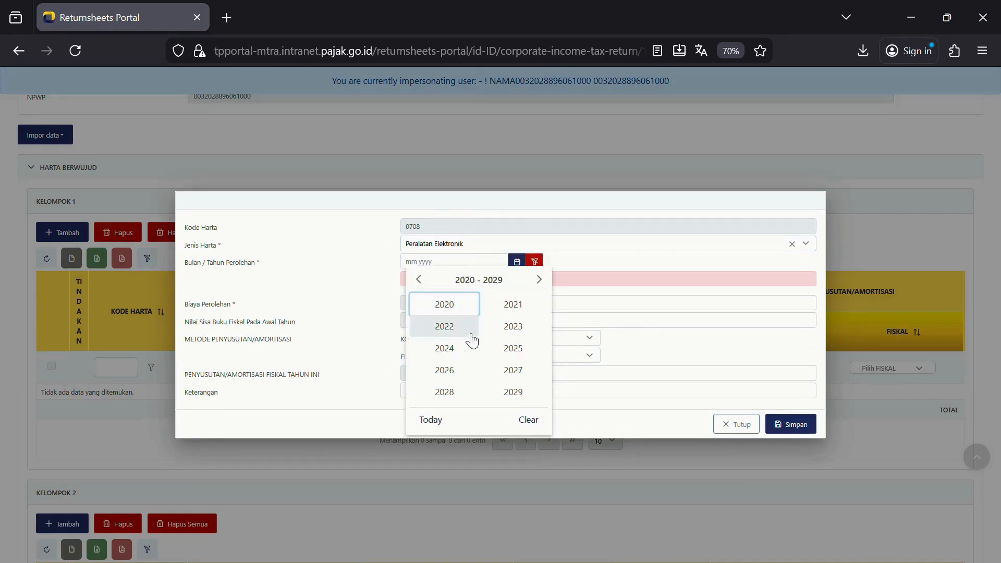
pyautogui.click(459, 349)
pyautogui.click(443, 316)
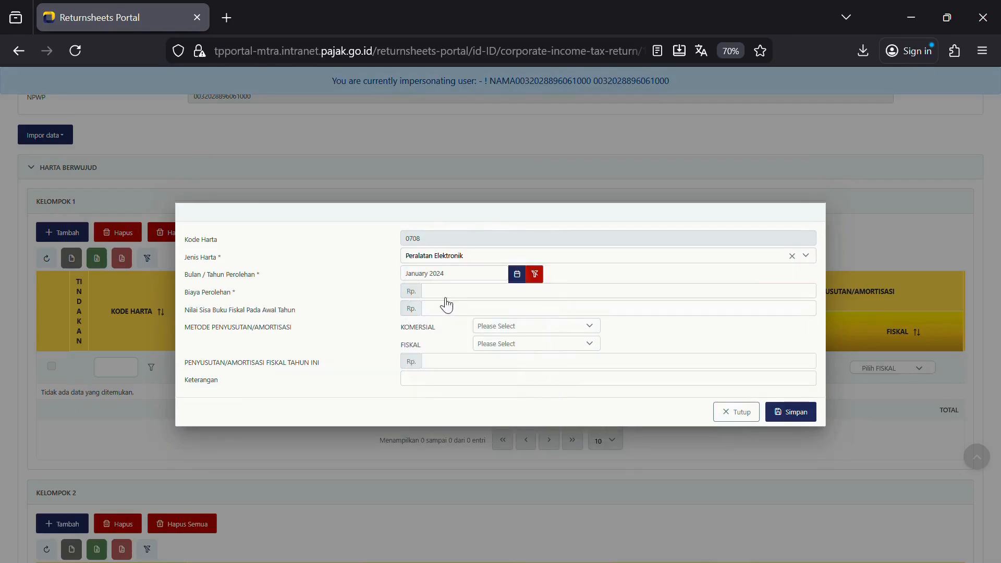
pyautogui.click(441, 297)
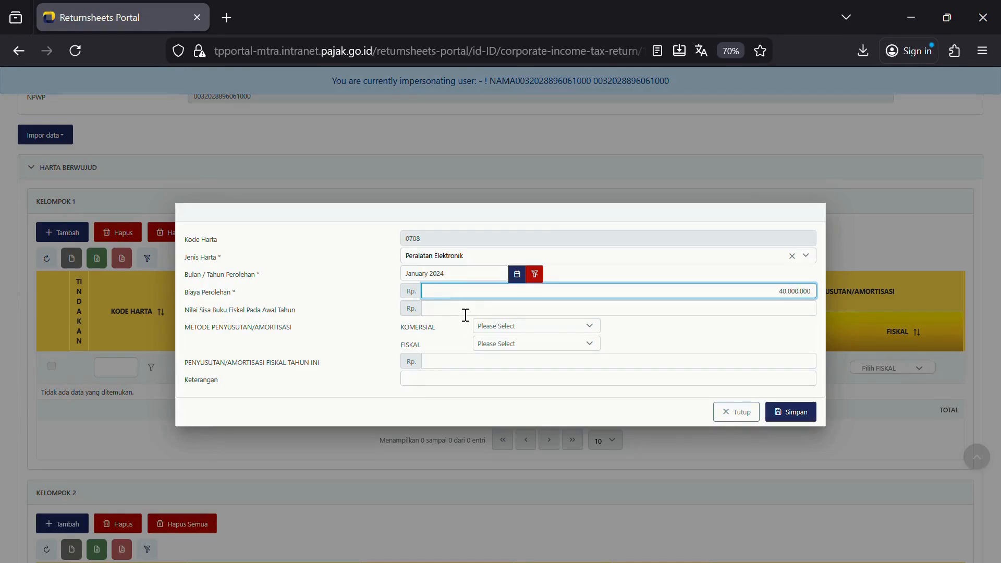
pyautogui.click(466, 309)
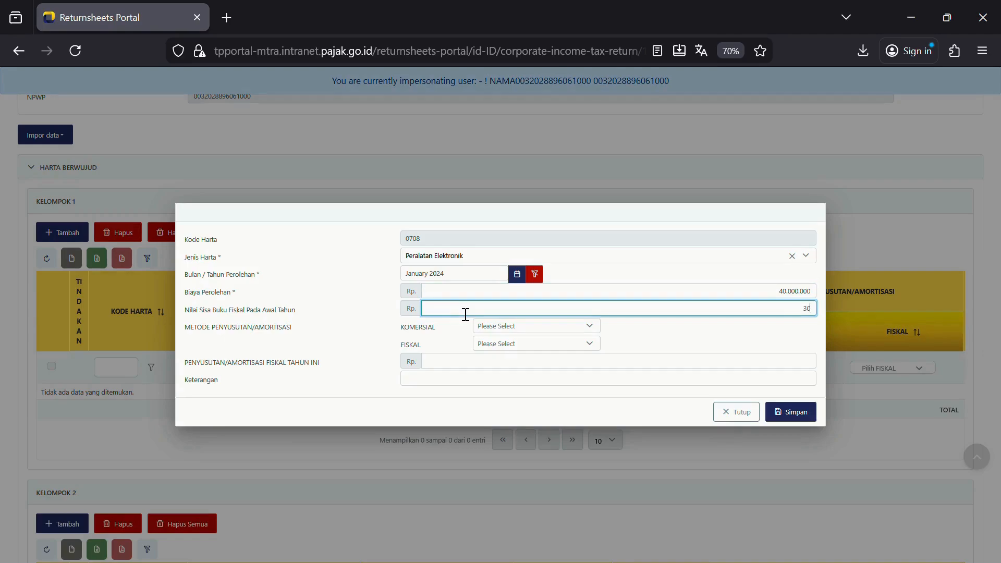
# Set both depreciation methods to Garis Lurus, this year's fiscal depreciation to 10.000.000 and Keterangan to komputer/laptop, and save the asset
pyautogui.click(499, 327)
pyautogui.click(503, 384)
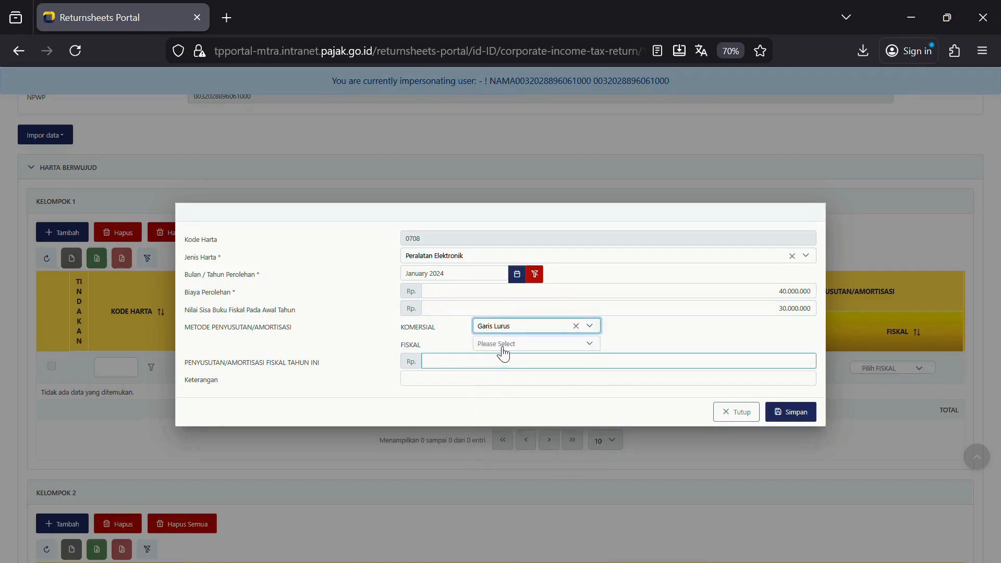
pyautogui.click(502, 345)
pyautogui.click(501, 392)
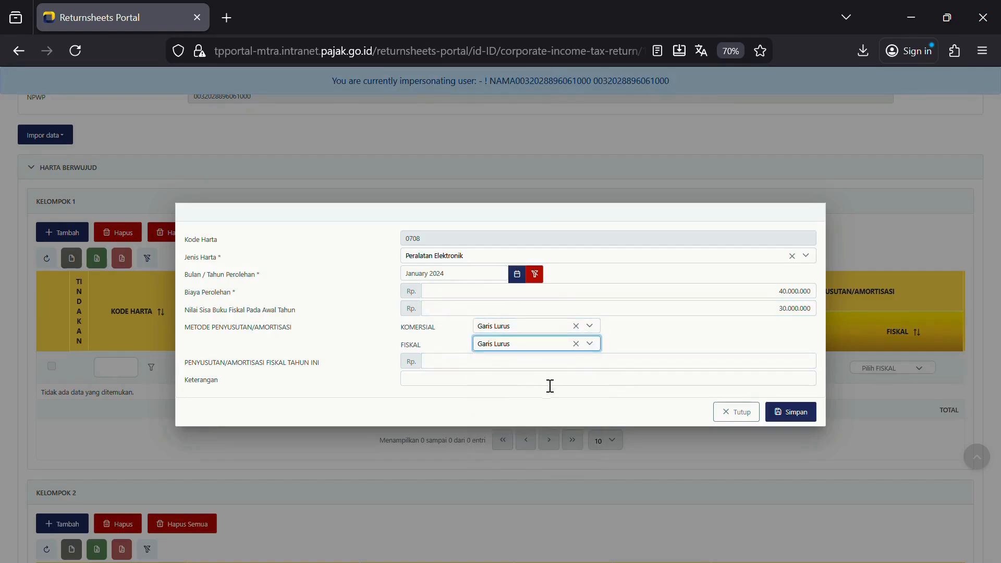
pyautogui.click(574, 365)
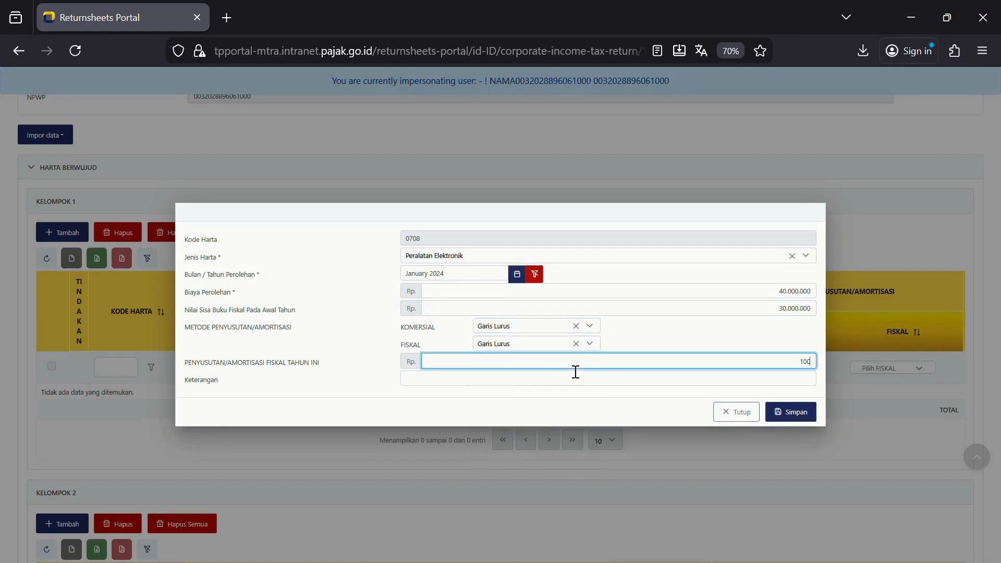
pyautogui.click(669, 385)
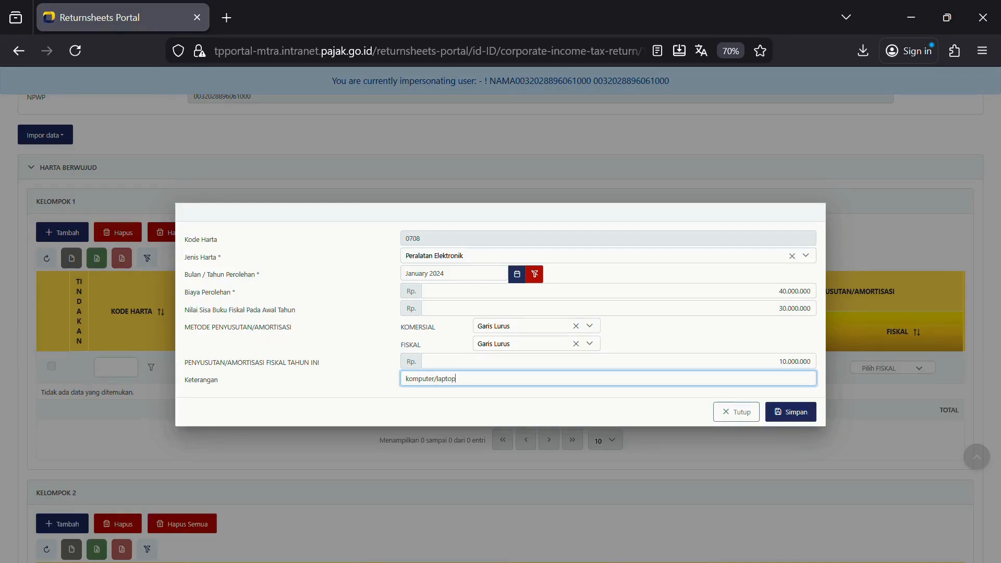
pyautogui.click(802, 410)
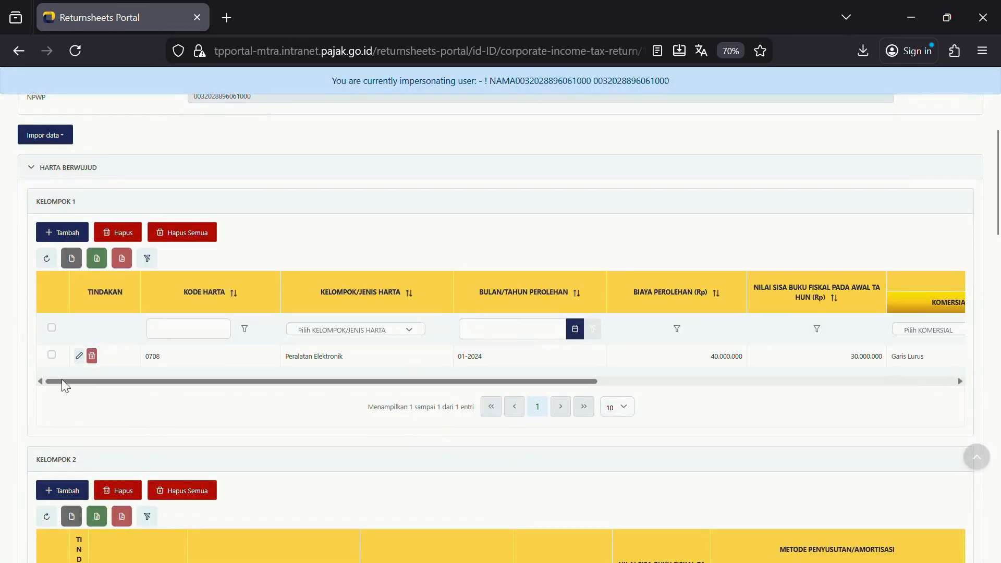
# Look through the remaining tangible asset groups, the depreciation totals and the Permanen and Tidak Permanen tables under Bangunan
pyautogui.scroll(-3, 61, 380)
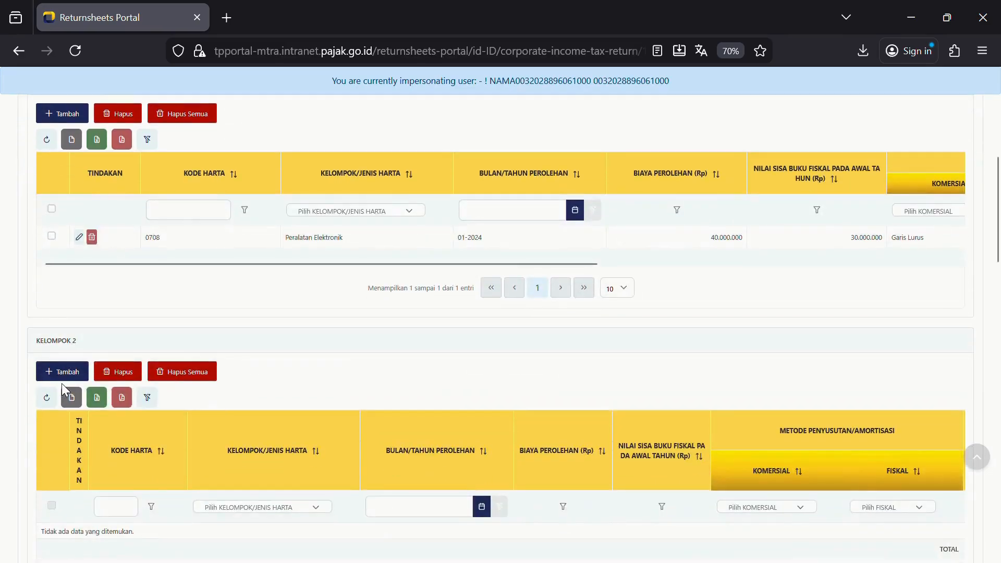
pyautogui.scroll(-4, 62, 385)
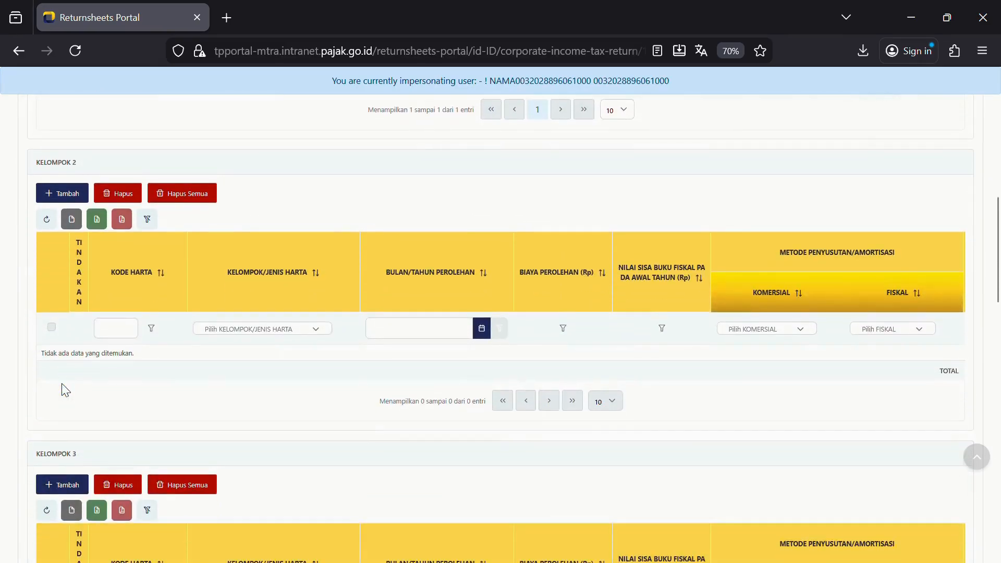
pyautogui.scroll(-4, 68, 389)
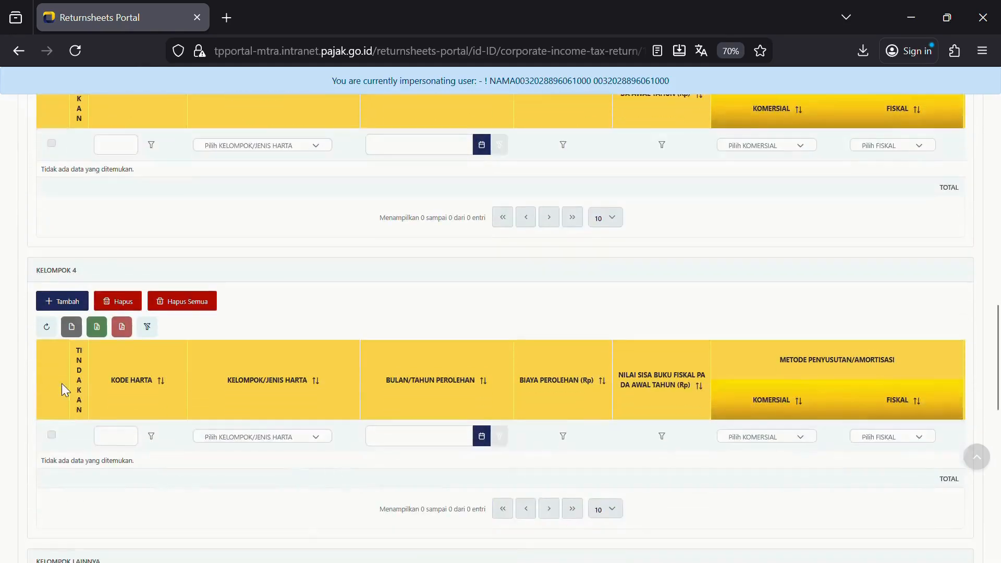
pyautogui.scroll(-7, 65, 385)
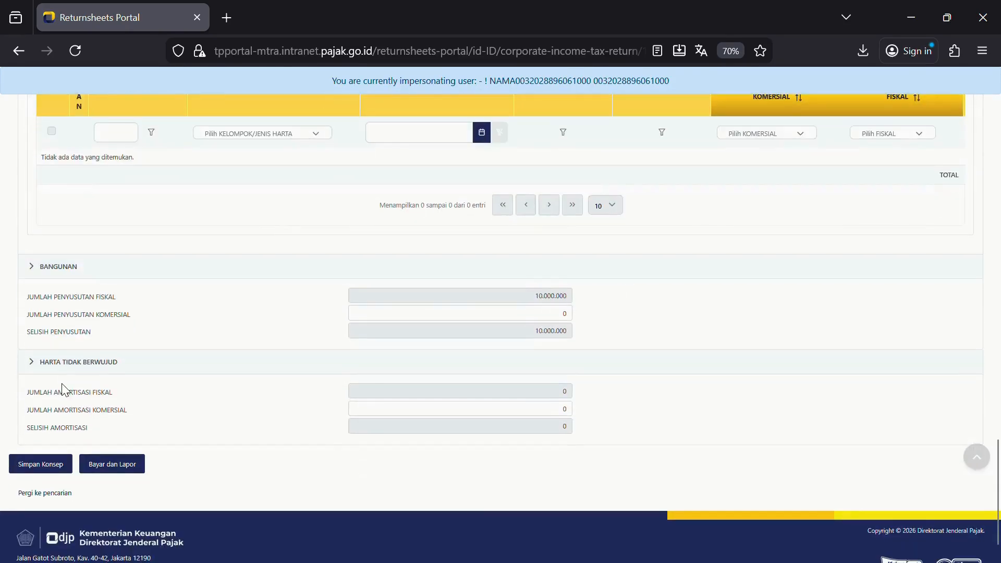
pyautogui.click(66, 273)
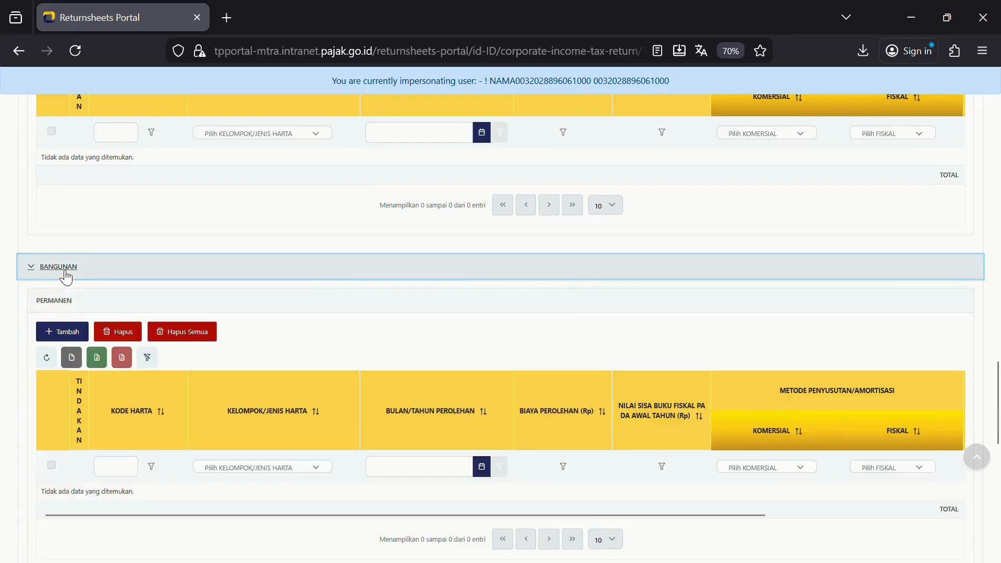
pyautogui.scroll(-3, 339, 406)
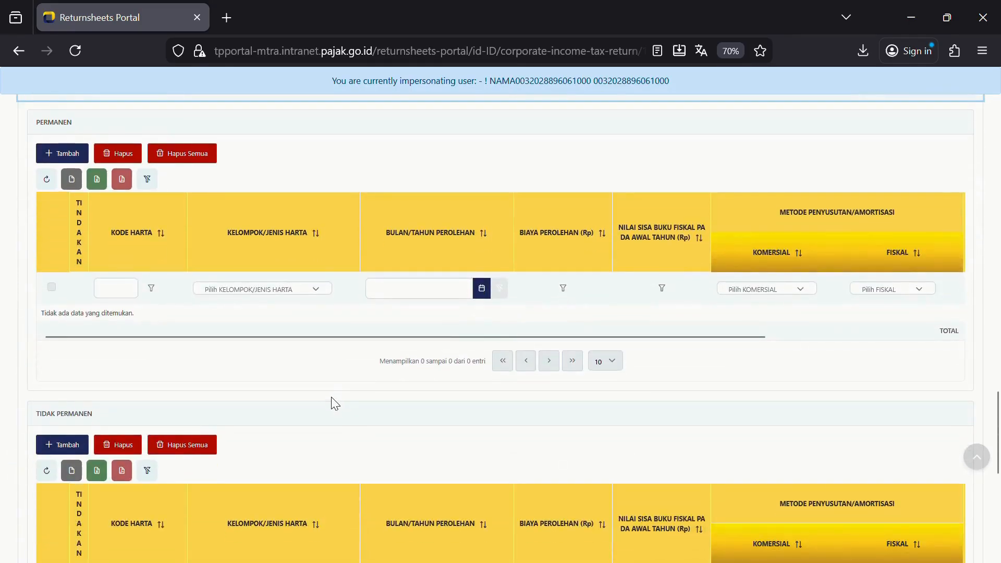
pyautogui.scroll(2, 335, 404)
pyautogui.click(76, 217)
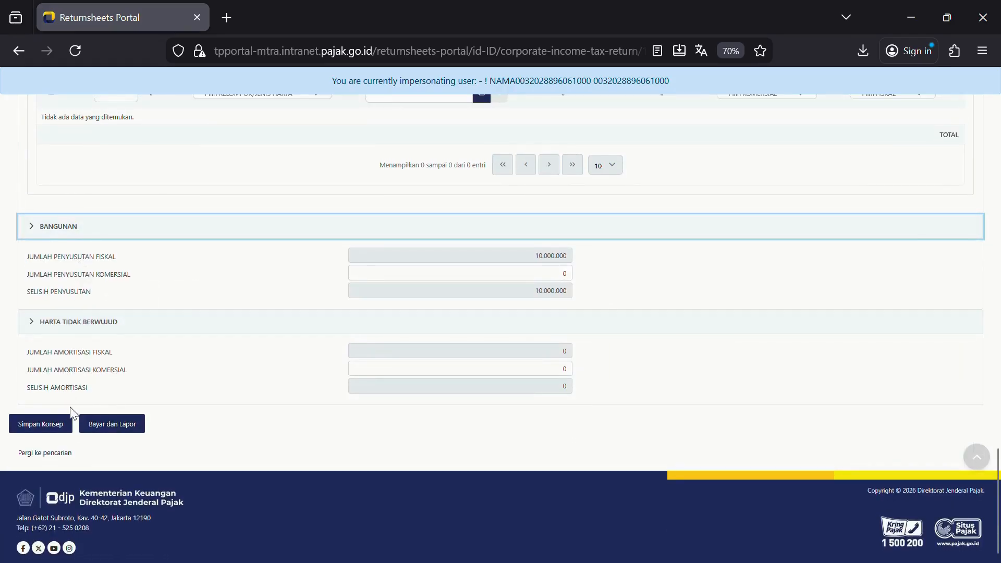
# Save the return with the depreciation list as a draft and open attachment L11-B on deductible borrowing costs
pyautogui.click(38, 425)
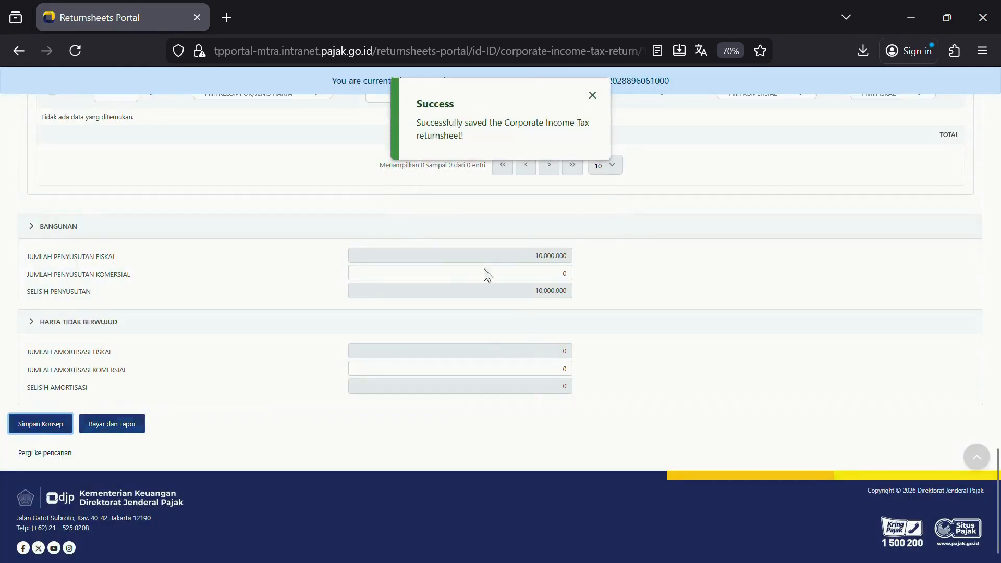
pyautogui.click(597, 102)
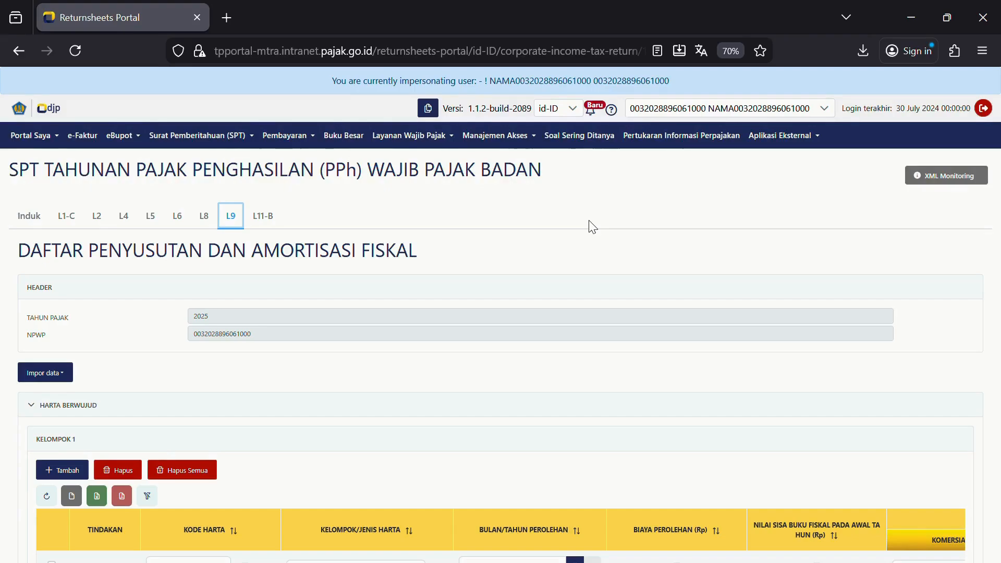
pyautogui.click(271, 226)
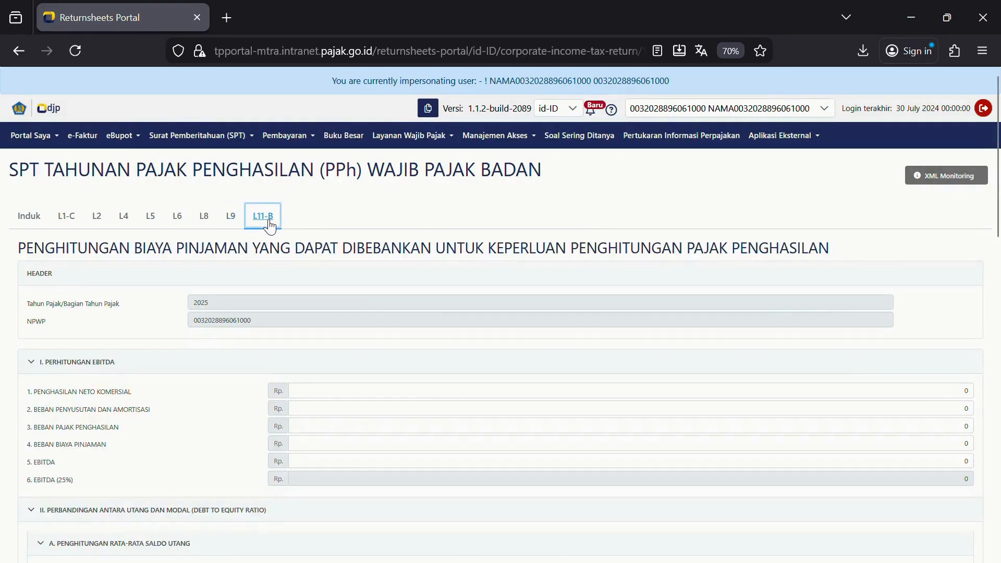
# Examine L11-B's EBITDA calculation, debt and capital balances, debt-to-equity ratio, borrowing costs and foreign private debt question
pyautogui.scroll(-3, 223, 344)
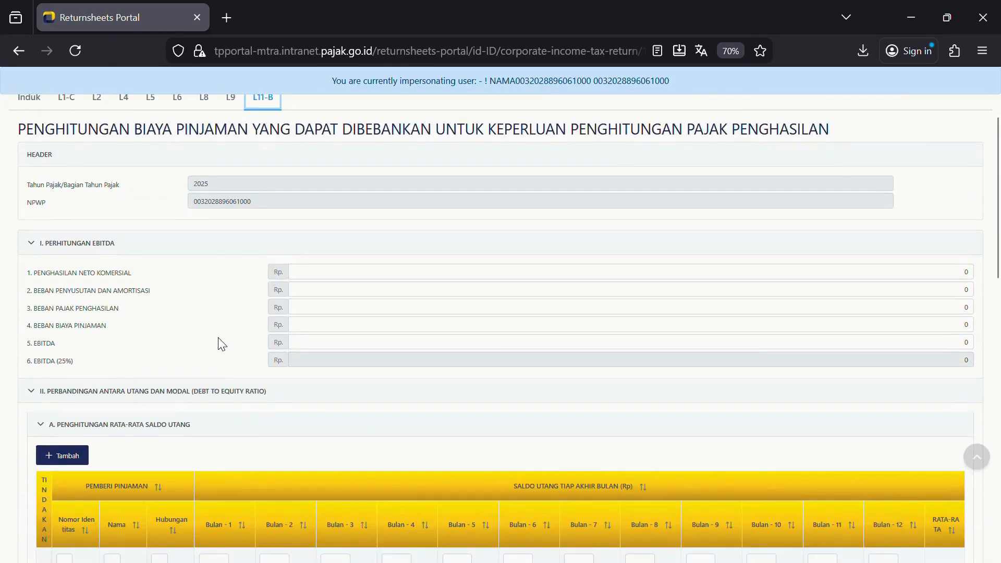
pyautogui.scroll(-8, 108, 266)
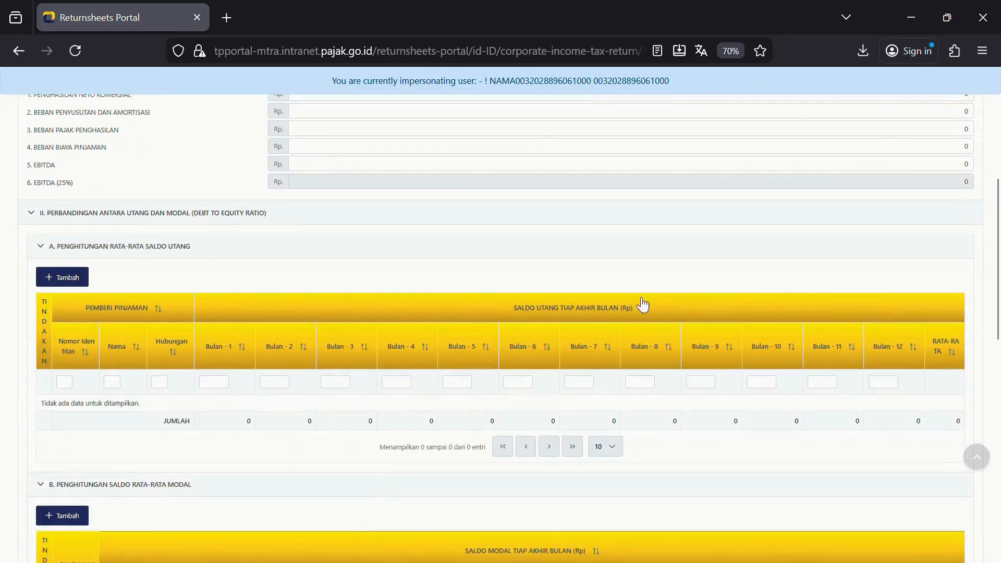
pyautogui.scroll(7, 886, 218)
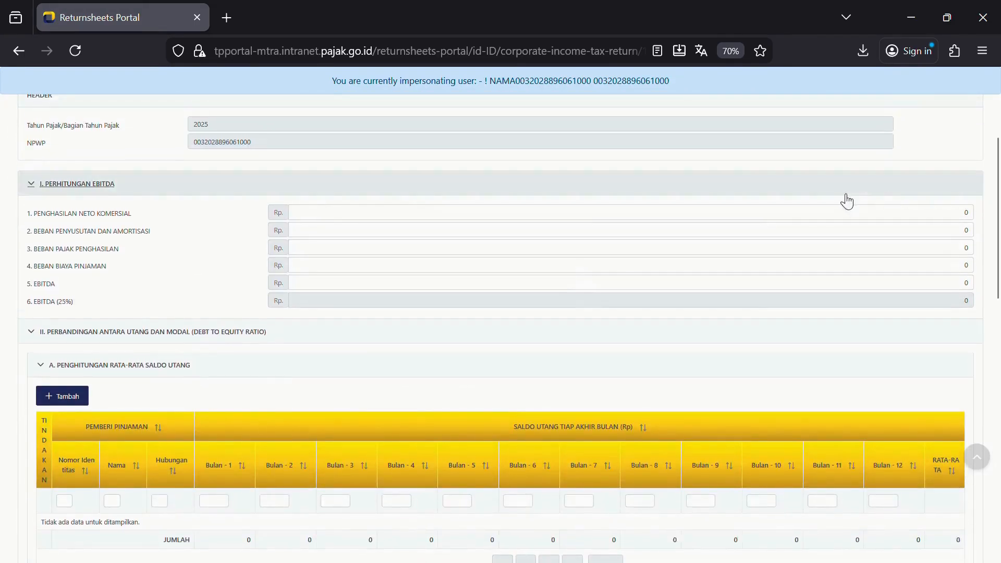
pyautogui.scroll(-3, 928, 229)
pyautogui.scroll(-12, 918, 231)
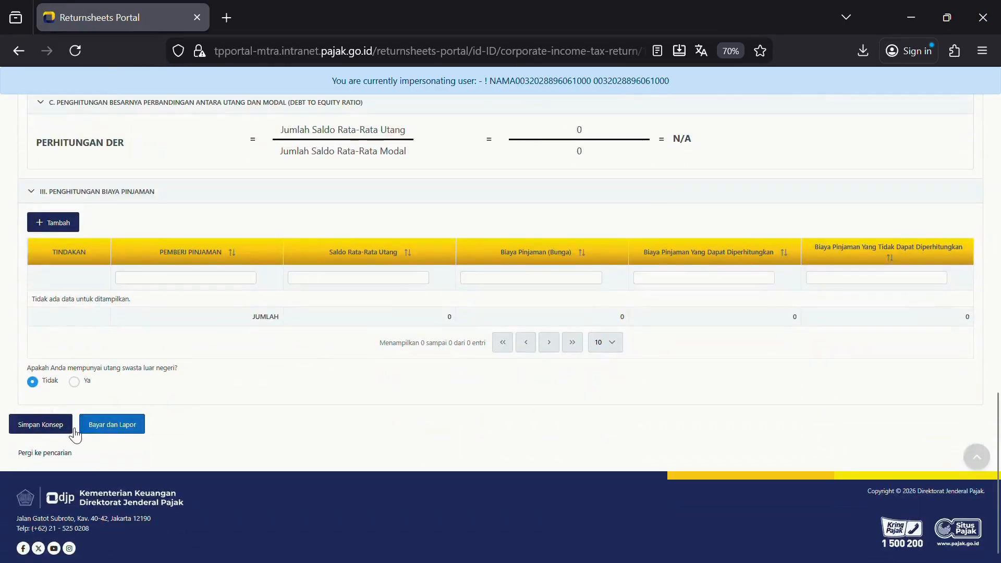
# Save the return with L11-B as a draft and go back to the main form (Induk)
pyautogui.click(57, 428)
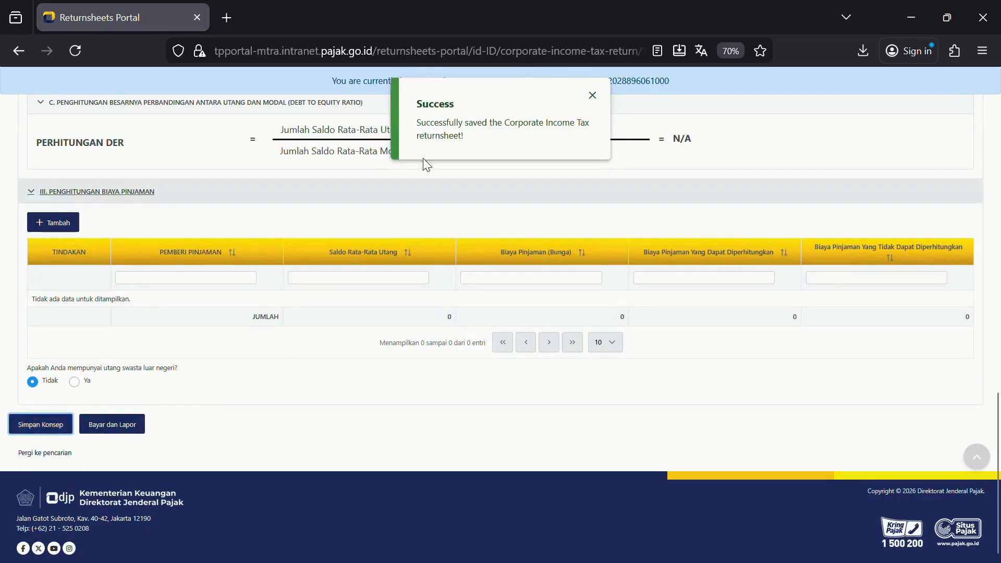
pyautogui.click(592, 96)
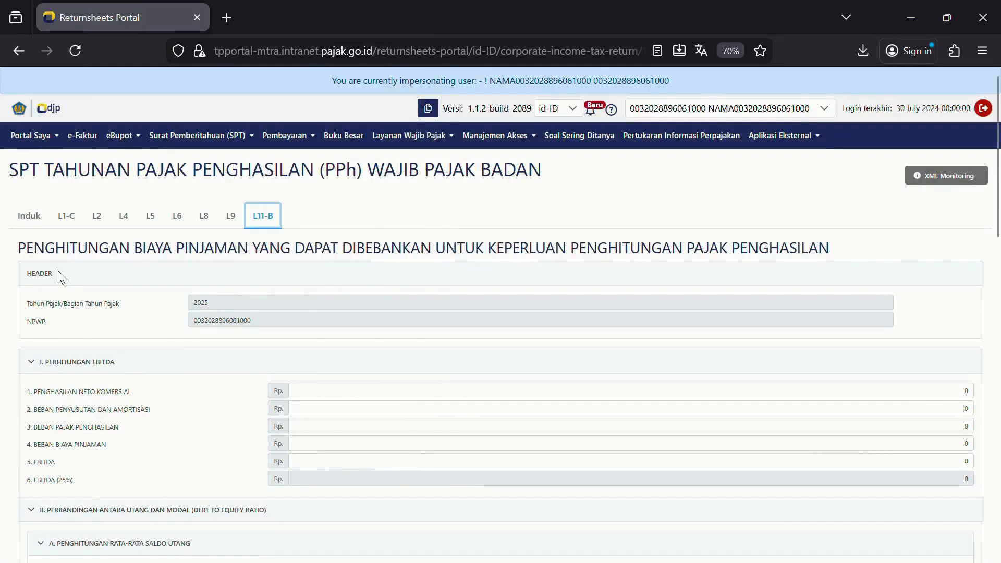
pyautogui.click(34, 222)
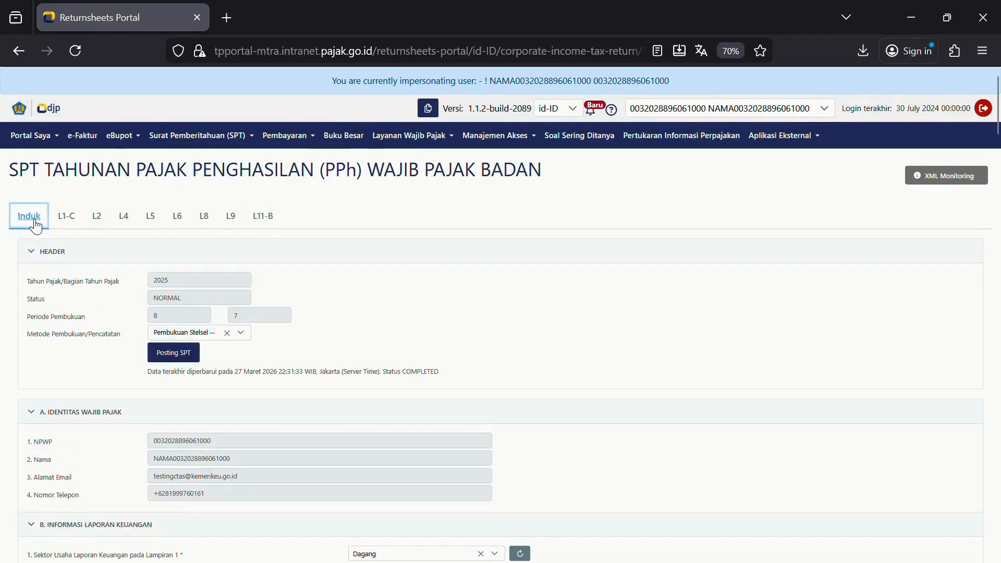
# Accept the declaration in section J. Pernyataan of the main form, set Jabatan to Direktur and save the return as a draft
pyautogui.scroll(-4, 655, 332)
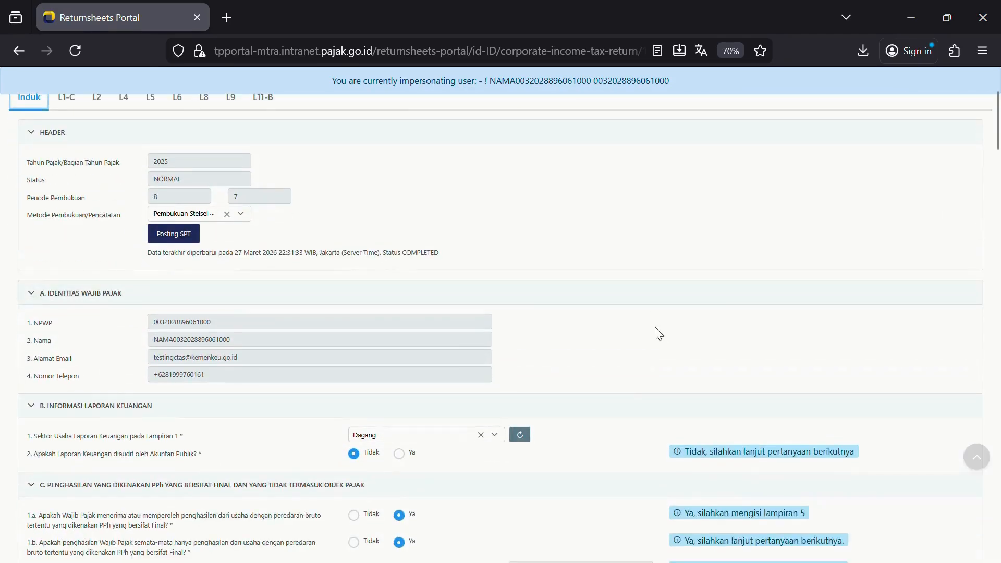
pyautogui.scroll(-8, 655, 341)
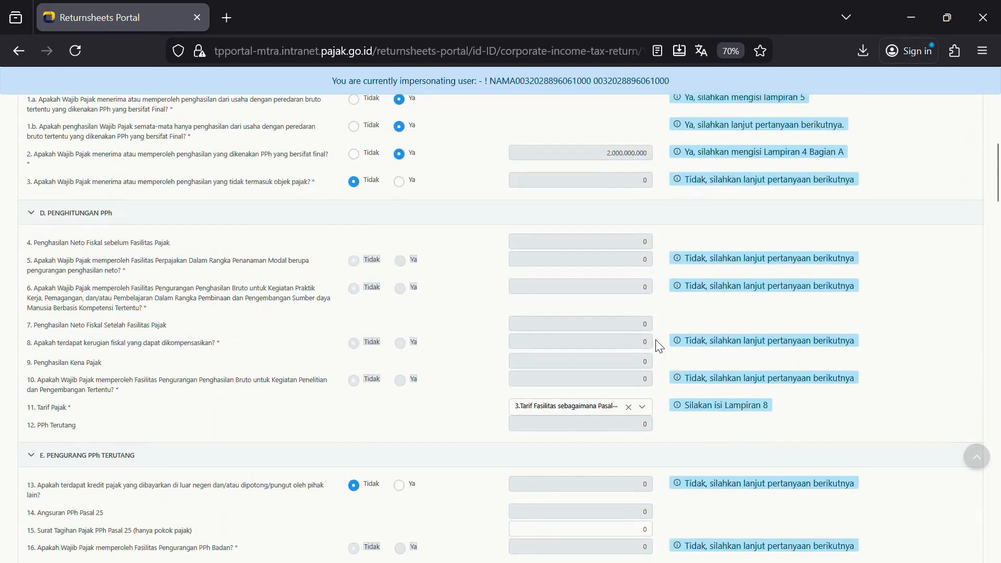
pyautogui.scroll(-8, 659, 347)
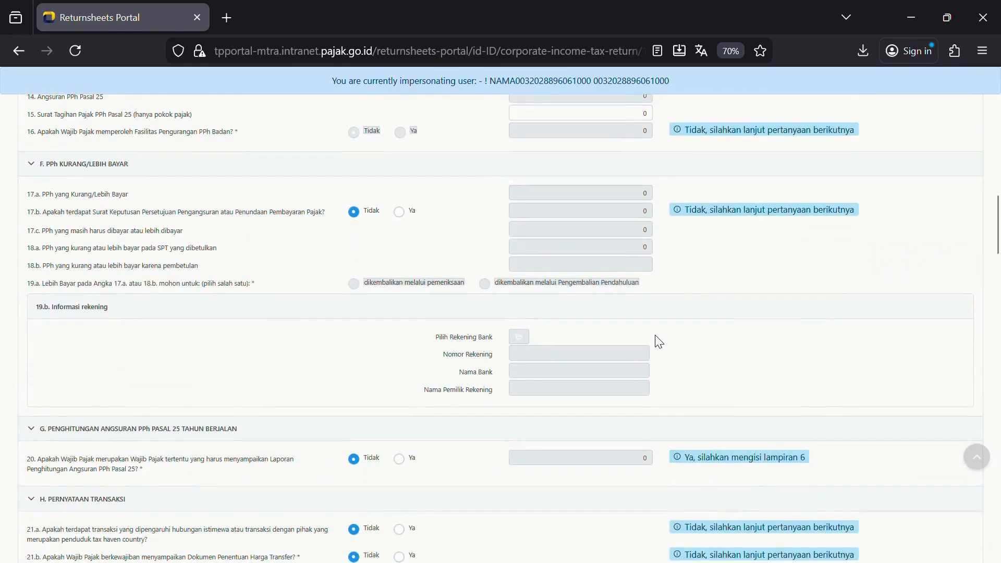
pyautogui.scroll(-10, 659, 341)
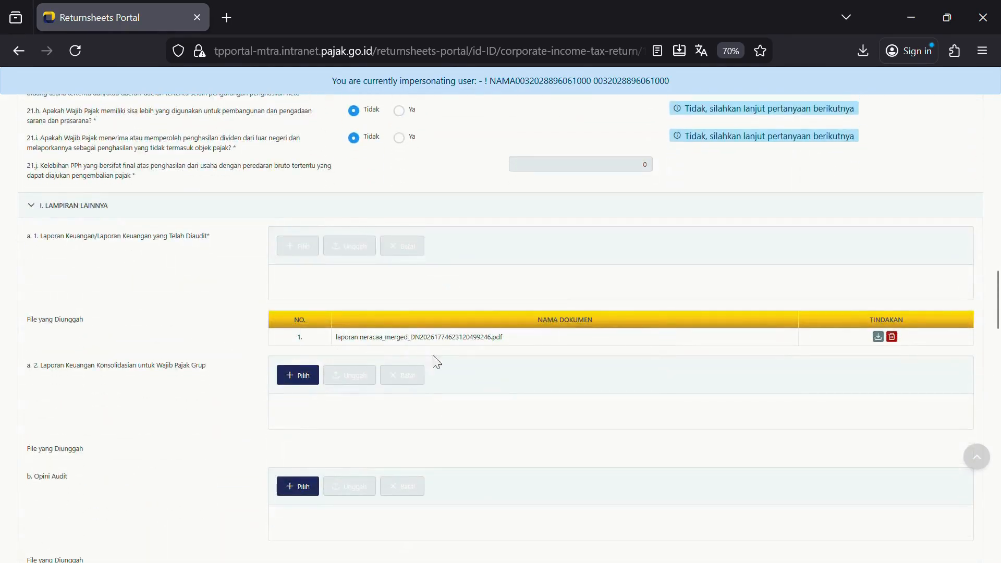
pyautogui.scroll(-10, 464, 360)
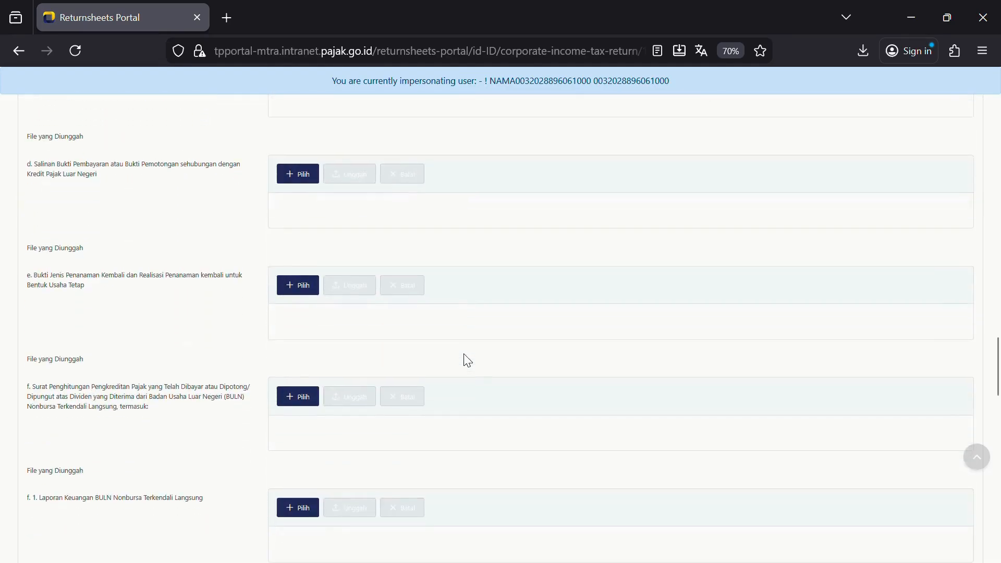
pyautogui.scroll(-10, 467, 359)
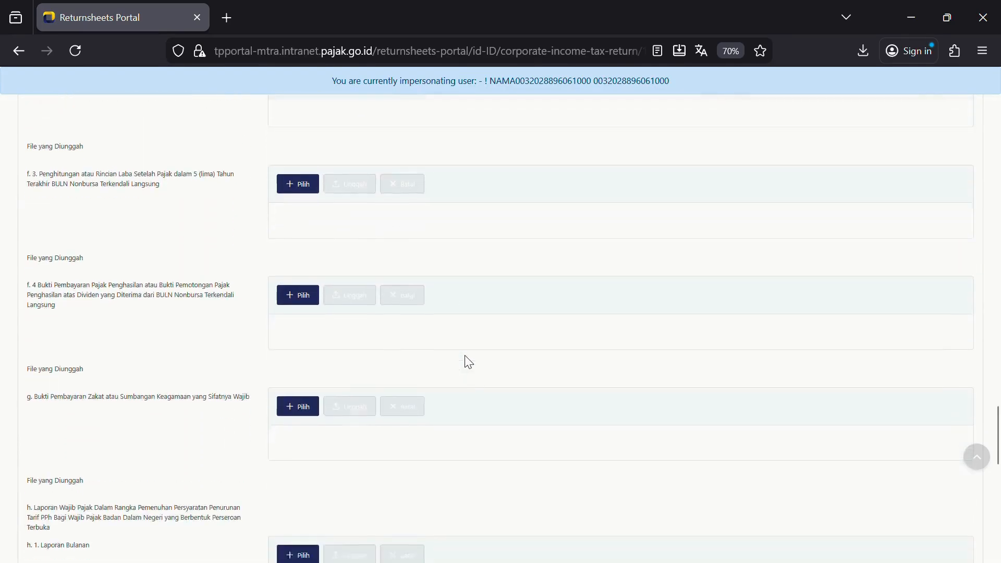
pyautogui.scroll(-12, 468, 362)
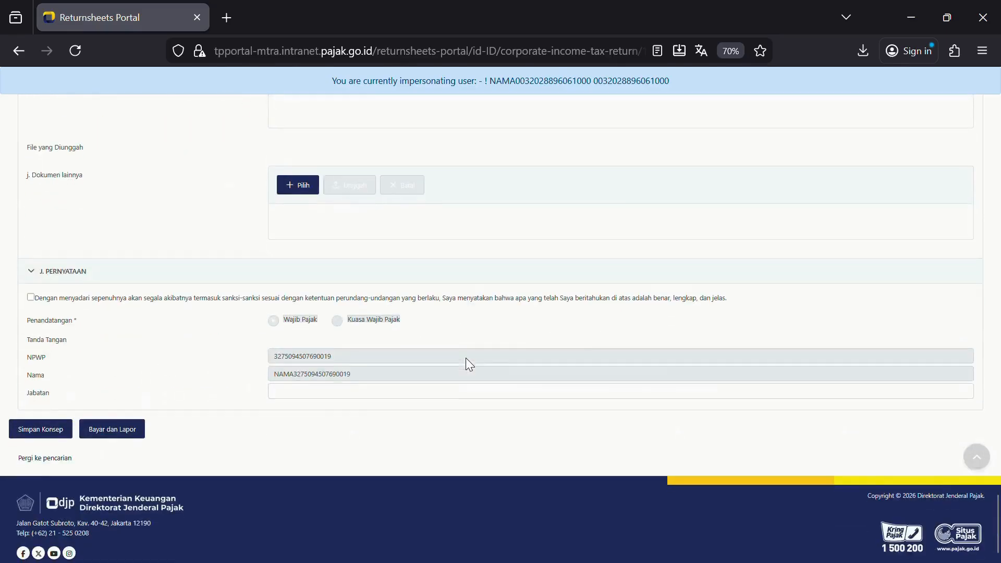
pyautogui.scroll(-1, 465, 363)
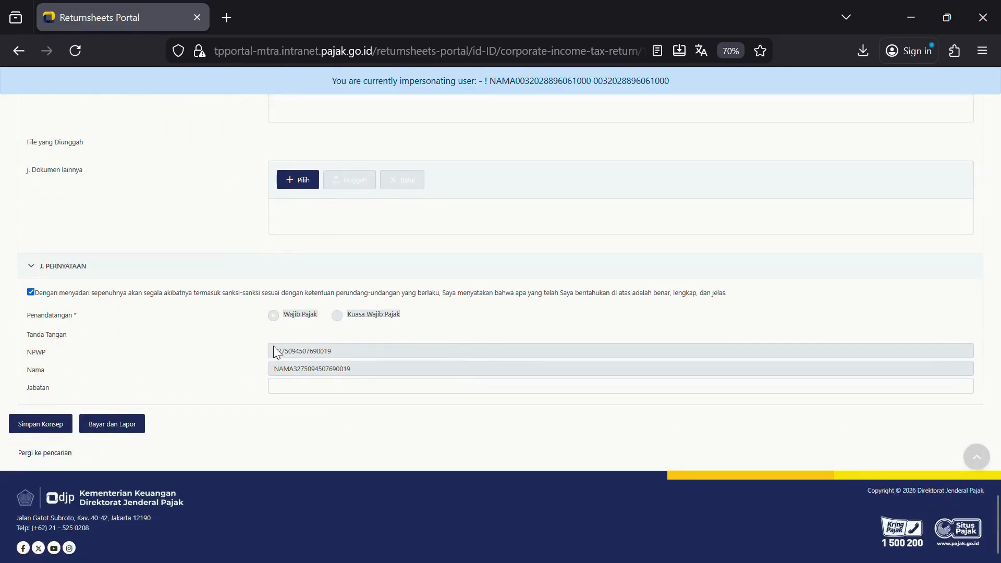
pyautogui.click(363, 391)
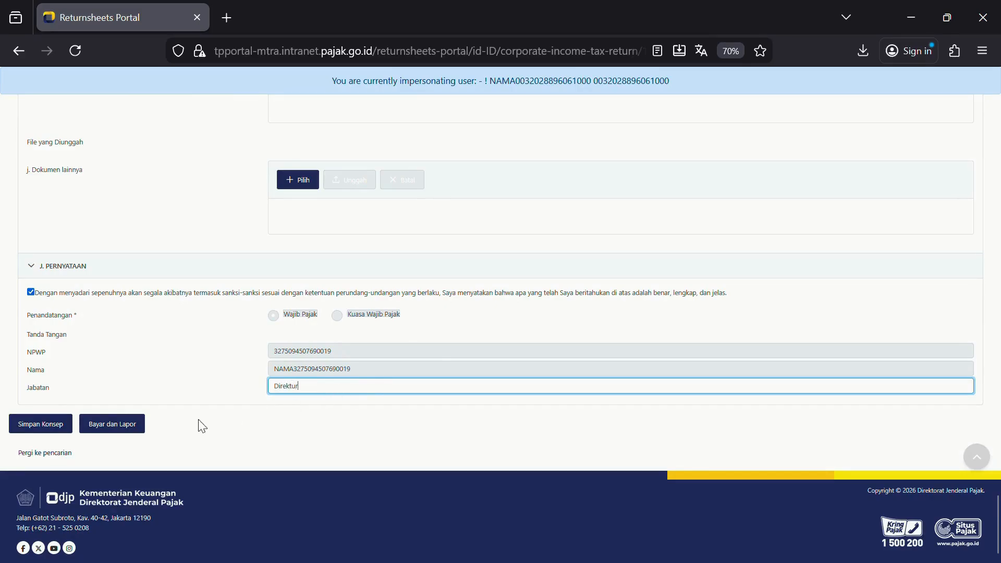
pyautogui.click(52, 424)
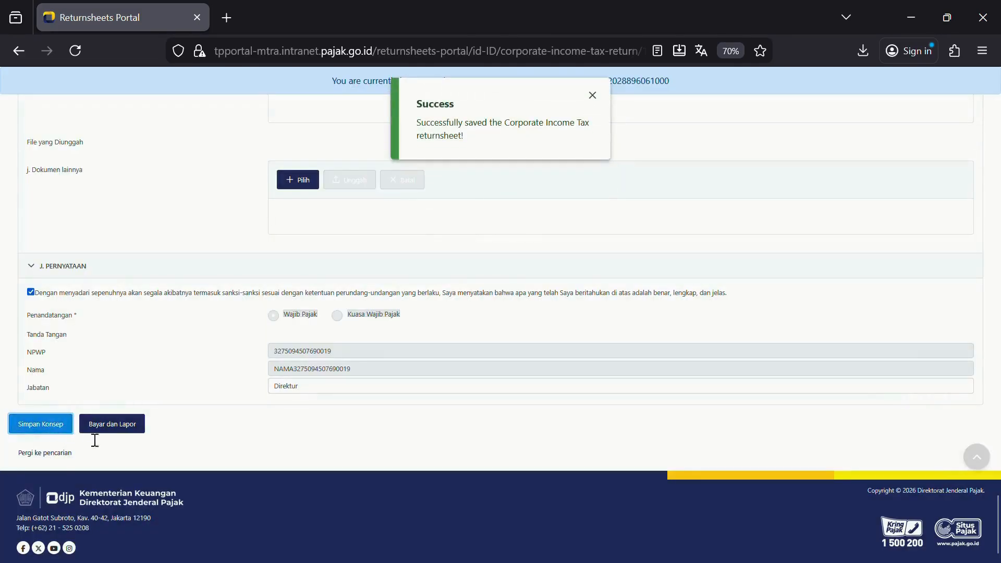
pyautogui.click(592, 96)
# Submit the return with Bayar dan Lapor, dismiss the notice and confirm the taxpayer's signature under Tanda Tangan Dokumen
pyautogui.click(139, 425)
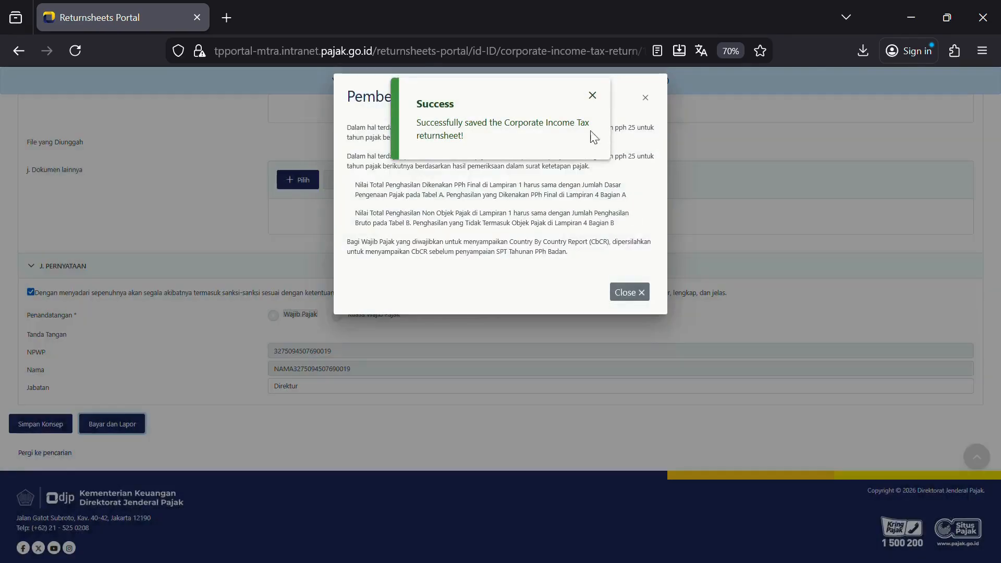
pyautogui.click(630, 295)
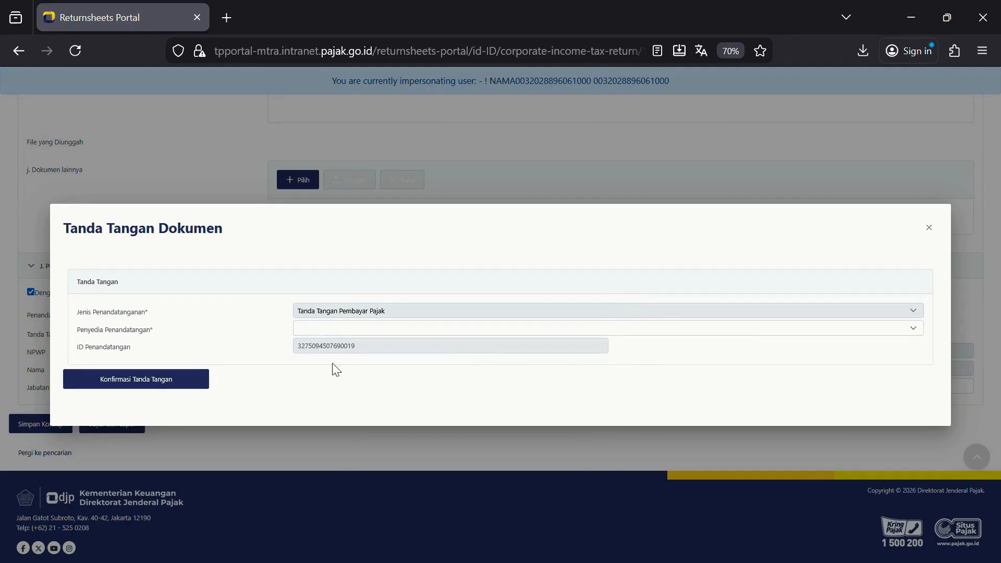
pyautogui.click(385, 339)
pyautogui.click(238, 397)
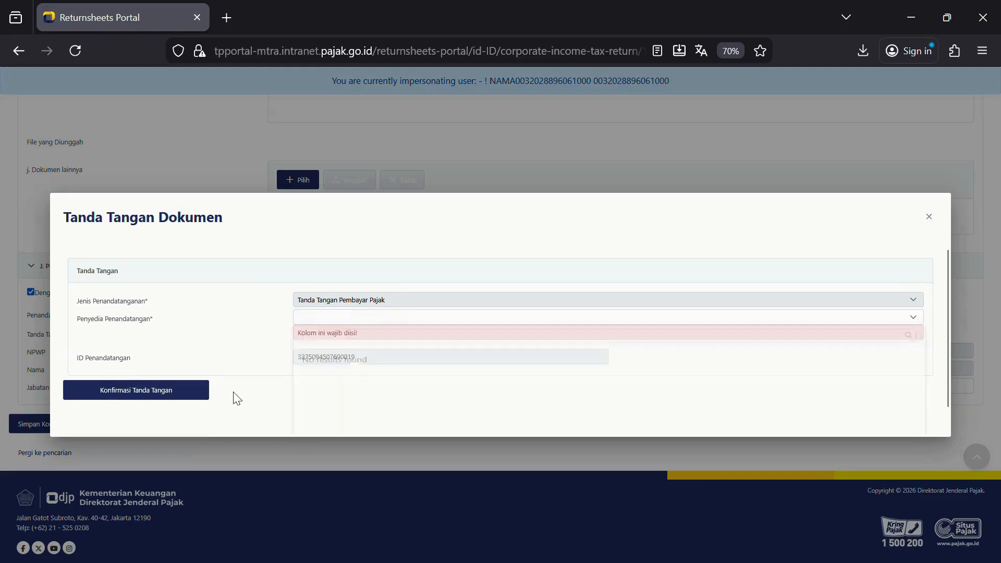
pyautogui.click(184, 395)
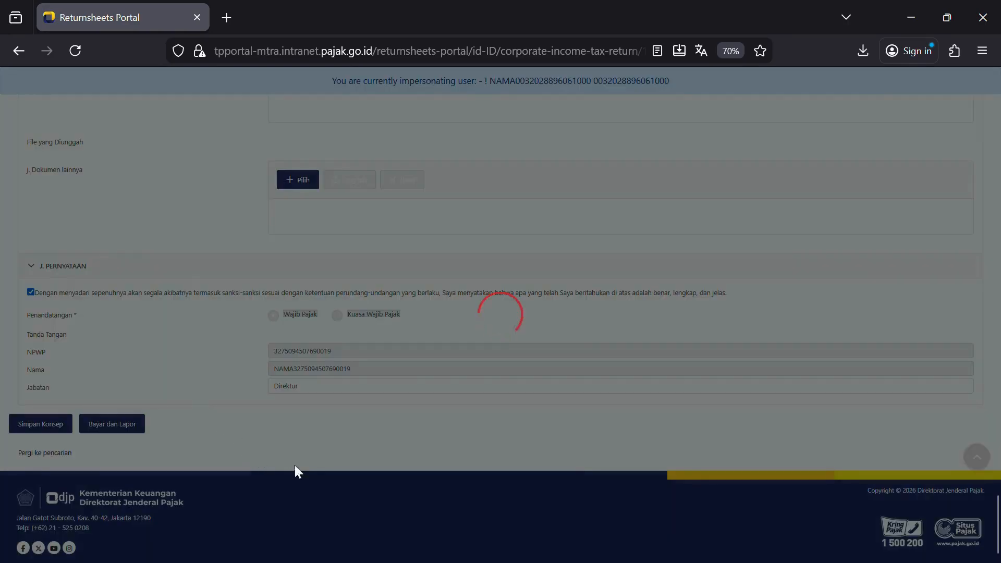